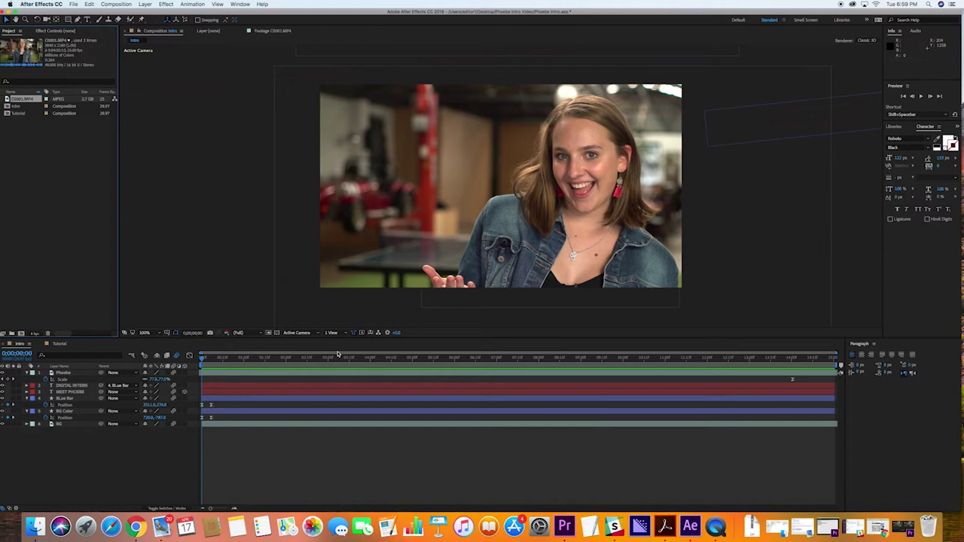
# Play back the finished Intro composition twice to preview its freeze-frame title animation.
pyautogui.press('space')
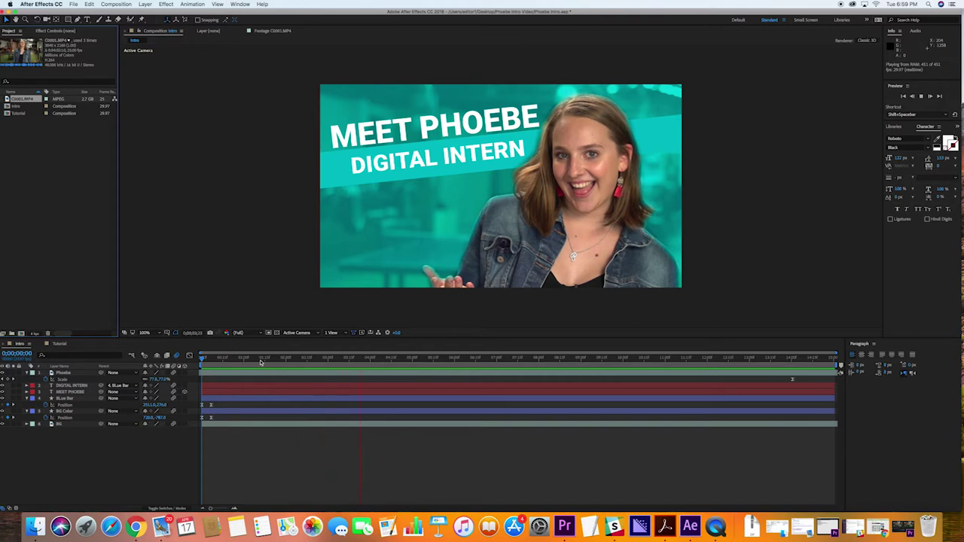
pyautogui.press('space')
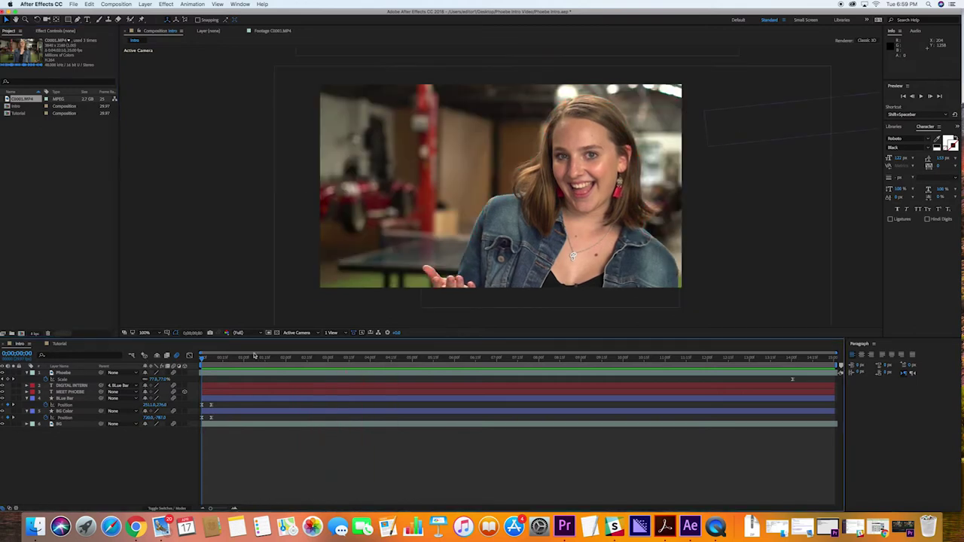
pyautogui.press('space')
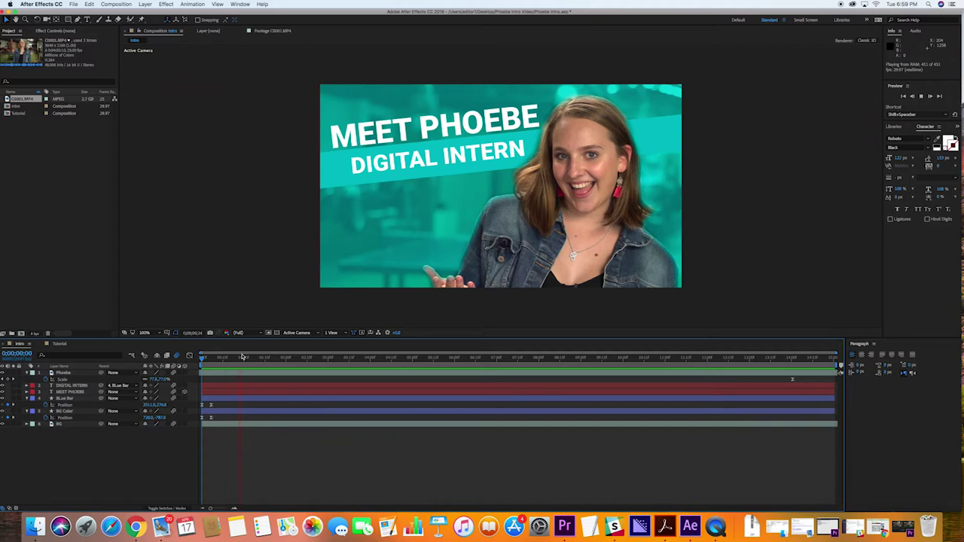
pyautogui.press('space')
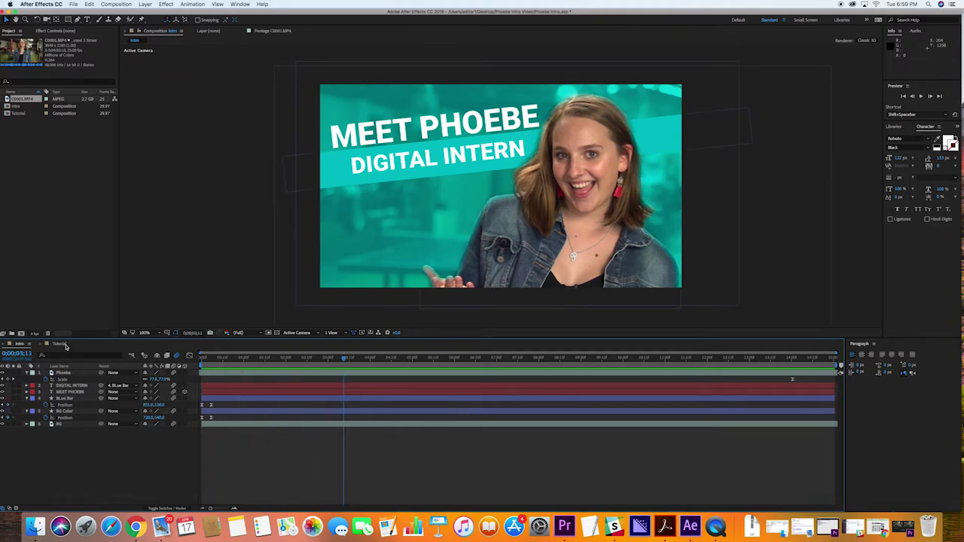
# Freeze the C0001.MP4 layer on its first frame in the Tutorial composition.
pyautogui.click(63, 344)
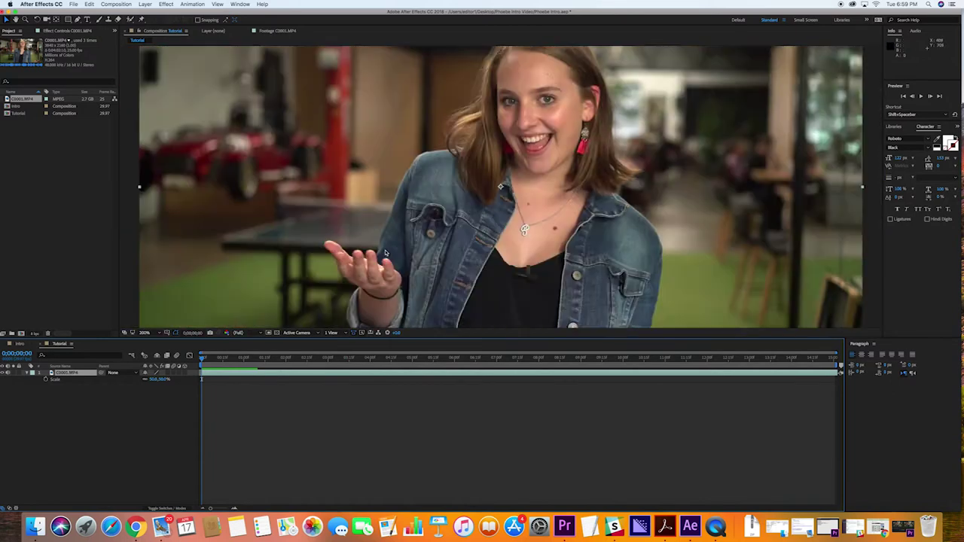
pyautogui.scroll(-2, 385, 254)
pyautogui.scroll(1, 385, 253)
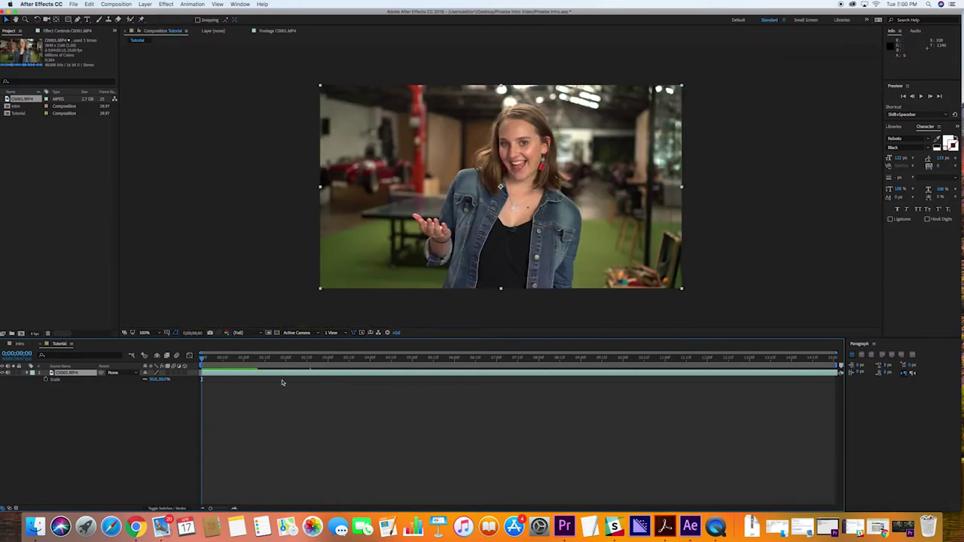
pyautogui.rightClick(219, 377)
pyautogui.moveTo(297, 268)
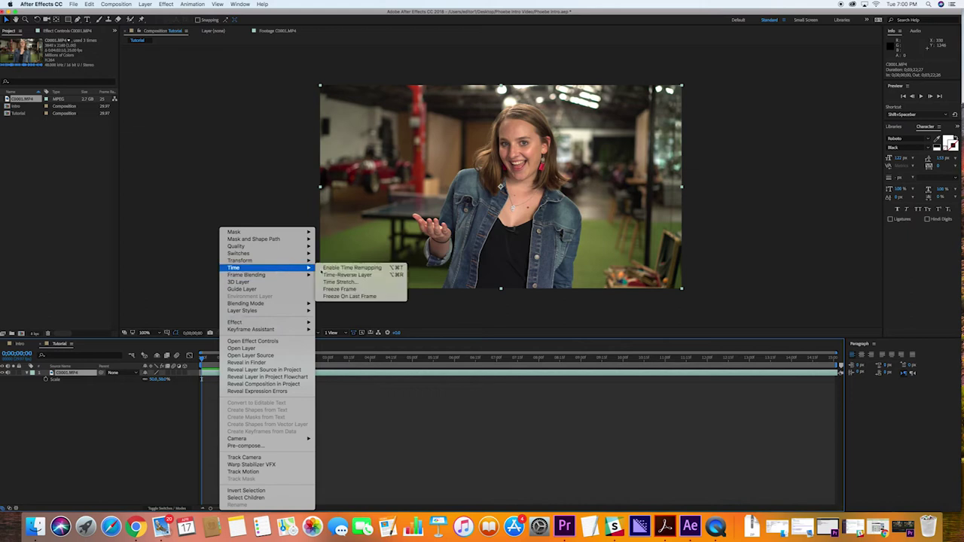
pyautogui.click(337, 290)
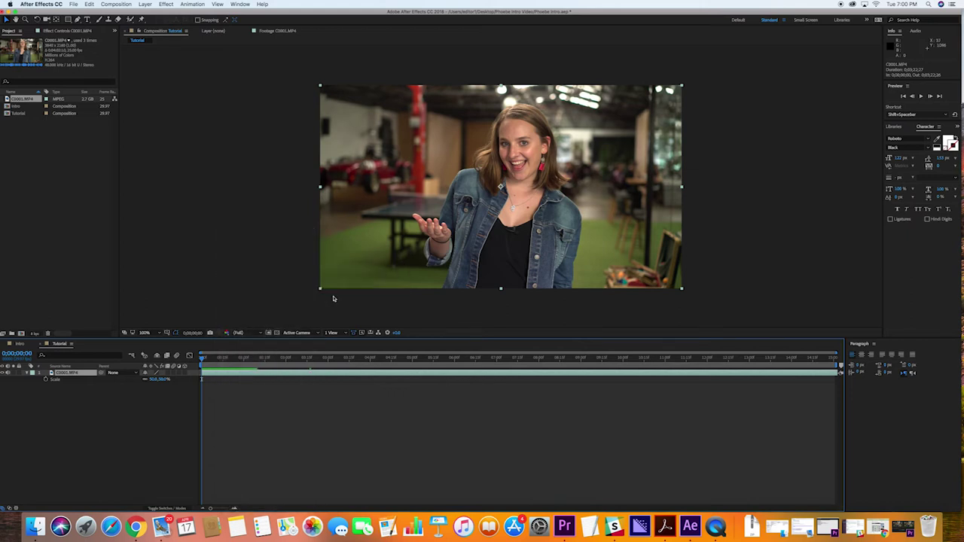
pyautogui.moveTo(202, 360)
pyautogui.mouseDown()
pyautogui.moveTo(215, 360)
pyautogui.moveTo(201, 360)
pyautogui.mouseUp()
pyautogui.press('u')
# Scale the frozen clip to 68% and set its position to 910, 666.
pyautogui.press('s')
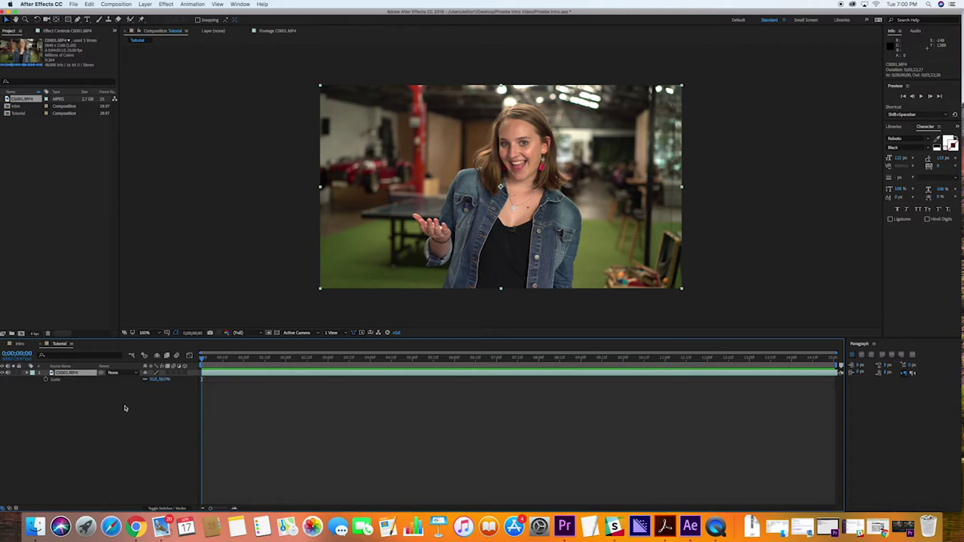
pyautogui.moveTo(164, 382); pyautogui.dragTo(175, 383)
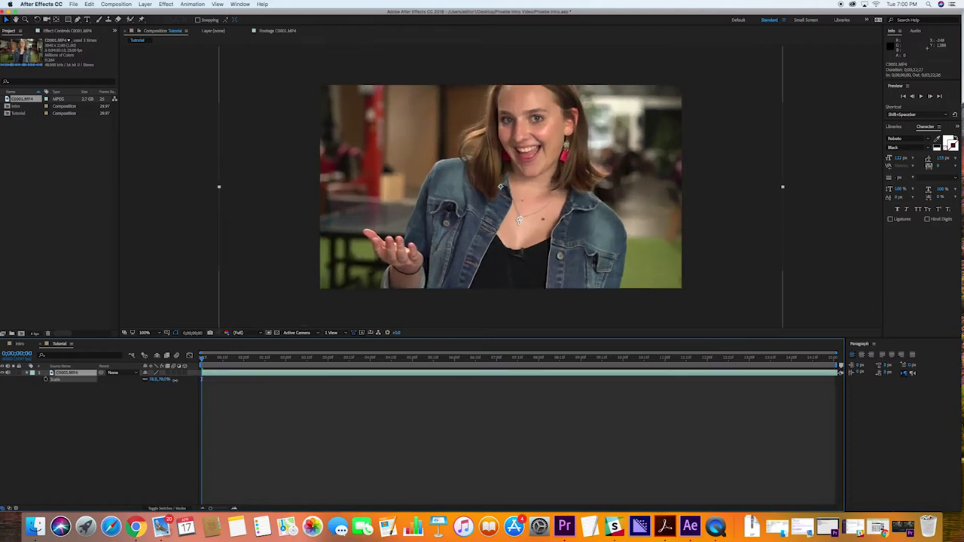
pyautogui.press('p')
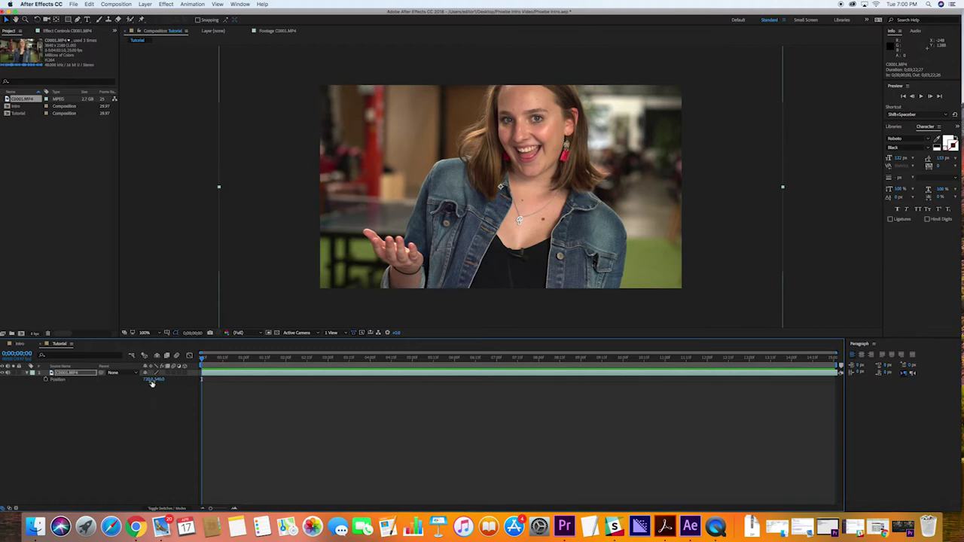
pyautogui.moveTo(146, 383); pyautogui.dragTo(243, 381)
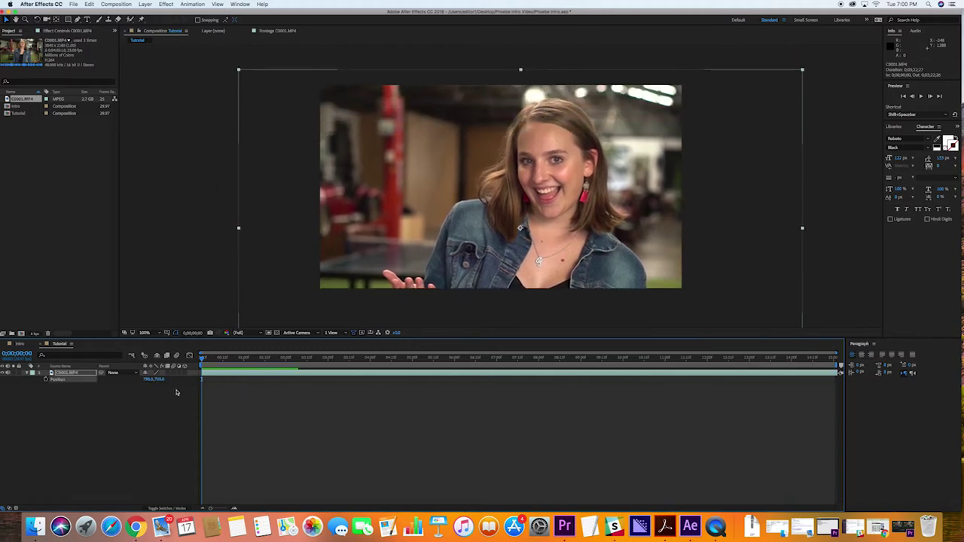
pyautogui.moveTo(147, 380); pyautogui.dragTo(116, 383)
pyautogui.press('s')
pyautogui.press('p')
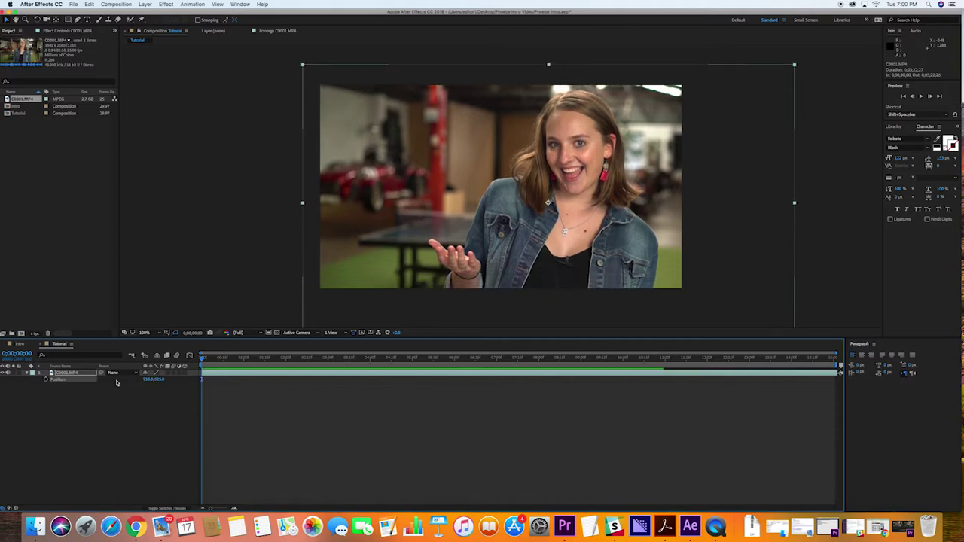
pyautogui.moveTo(161, 379); pyautogui.dragTo(176, 380)
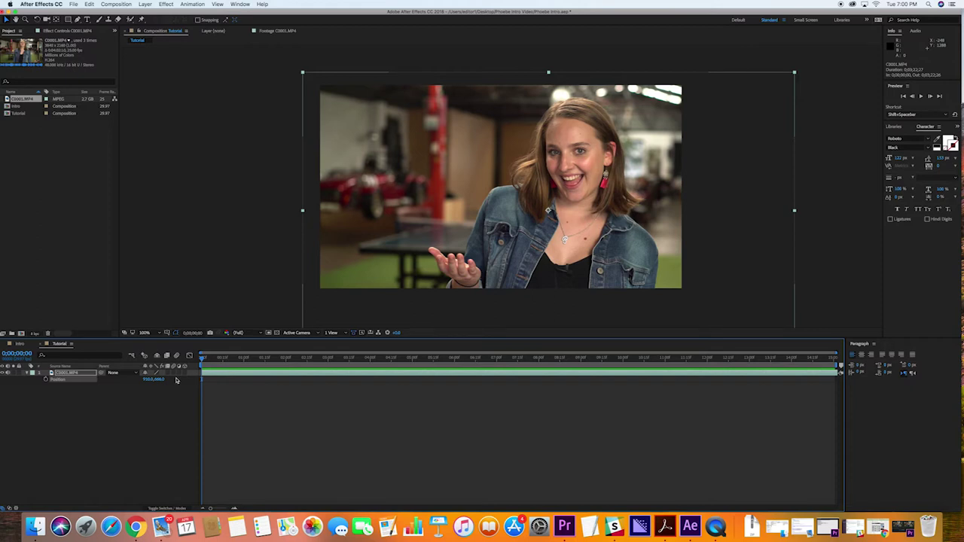
# Compare the framing with the Intro composition, then enlarge the Tutorial clip slightly and set its position to 955, 721.
pyautogui.click(20, 346)
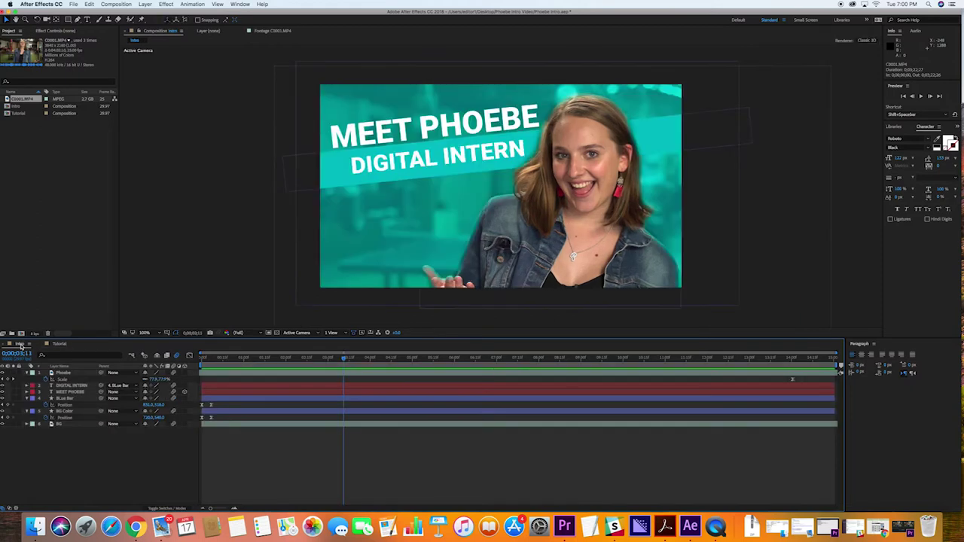
pyautogui.click(60, 344)
pyautogui.press('s')
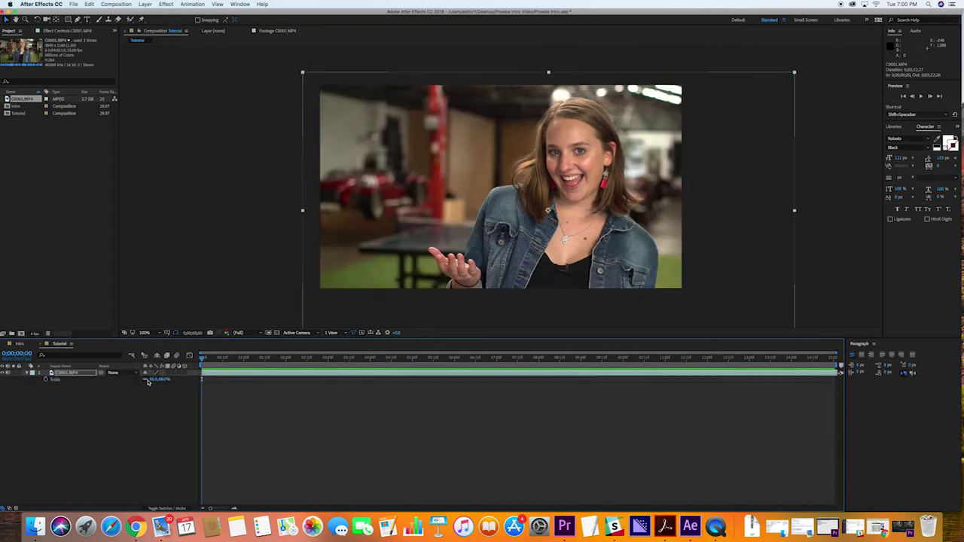
pyautogui.moveTo(153, 379)
pyautogui.mouseDown()
pyautogui.moveTo(180, 381)
pyautogui.moveTo(166, 381)
pyautogui.mouseUp()
pyautogui.press('p')
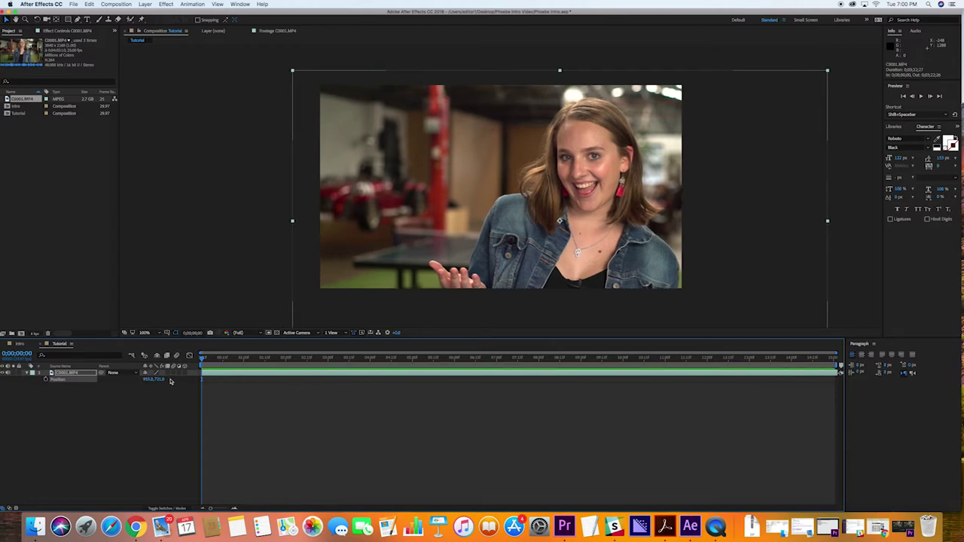
# Draw a closed Pen tool mask on the clip around the woman's outline, from her hand over her hair and shoulders and below the frame.
pyautogui.click(71, 374)
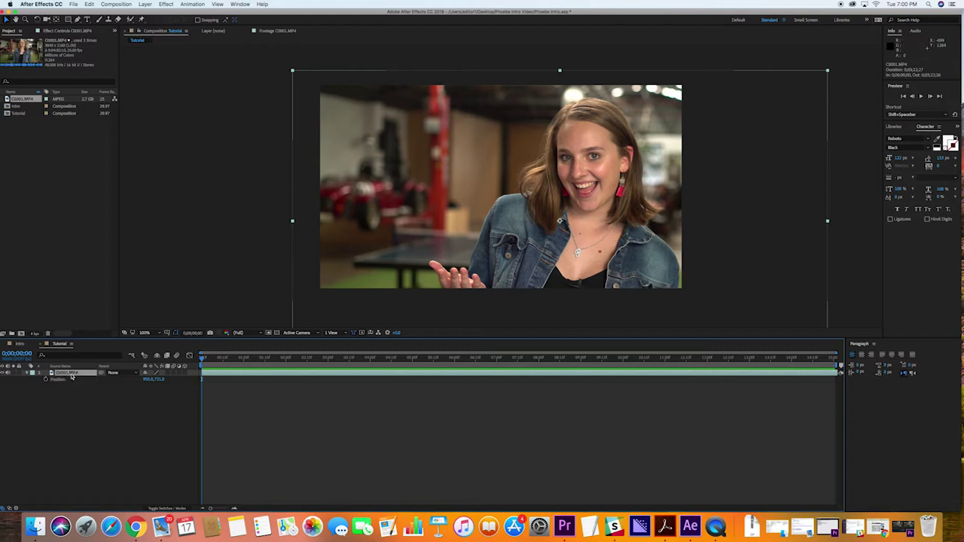
pyautogui.press('g')
pyautogui.click(442, 288)
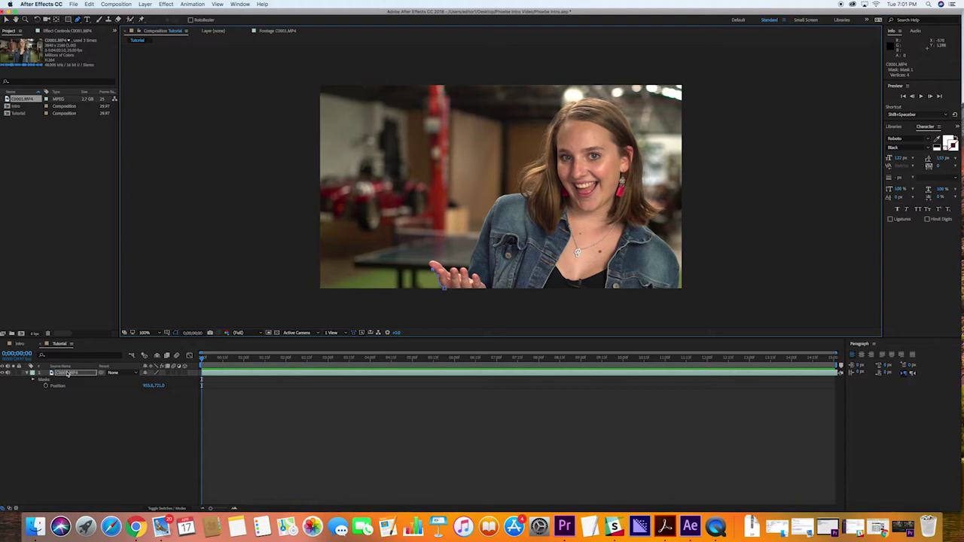
pyautogui.click(431, 264)
pyautogui.click(457, 271)
pyautogui.click(460, 268)
pyautogui.click(464, 267)
pyautogui.click(467, 269)
pyautogui.click(472, 259)
pyautogui.click(477, 244)
pyautogui.click(484, 225)
pyautogui.click(492, 208)
pyautogui.click(503, 196)
pyautogui.click(514, 196)
pyautogui.click(523, 195)
pyautogui.click(524, 191)
pyautogui.click(520, 186)
pyautogui.click(519, 173)
pyautogui.click(525, 165)
pyautogui.click(537, 158)
pyautogui.click(551, 120)
pyautogui.click(556, 114)
pyautogui.click(602, 101)
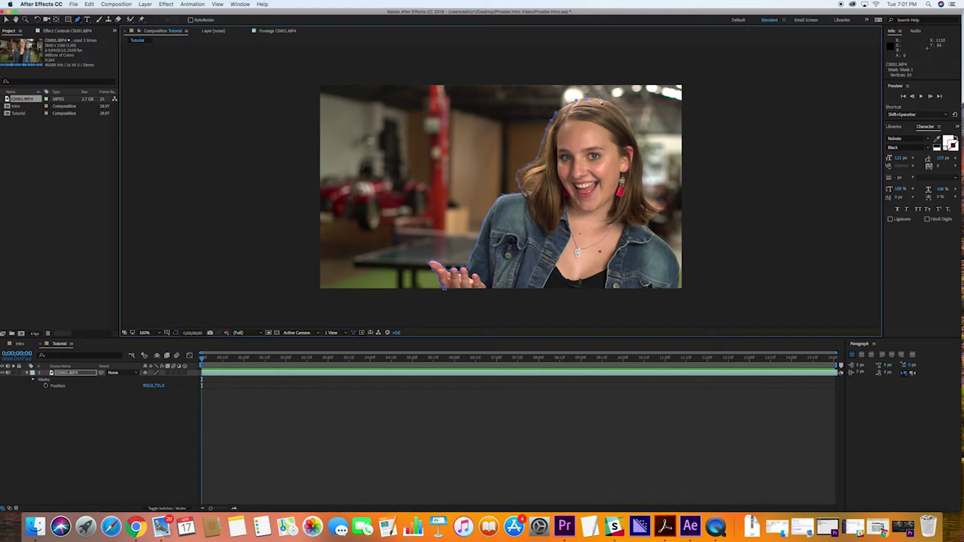
pyautogui.click(641, 159)
pyautogui.click(644, 196)
pyautogui.click(649, 203)
pyautogui.click(663, 212)
pyautogui.click(647, 224)
pyautogui.click(652, 231)
pyautogui.click(661, 238)
pyautogui.click(670, 250)
pyautogui.click(678, 268)
pyautogui.click(678, 291)
pyautogui.click(532, 303)
pyautogui.click(476, 303)
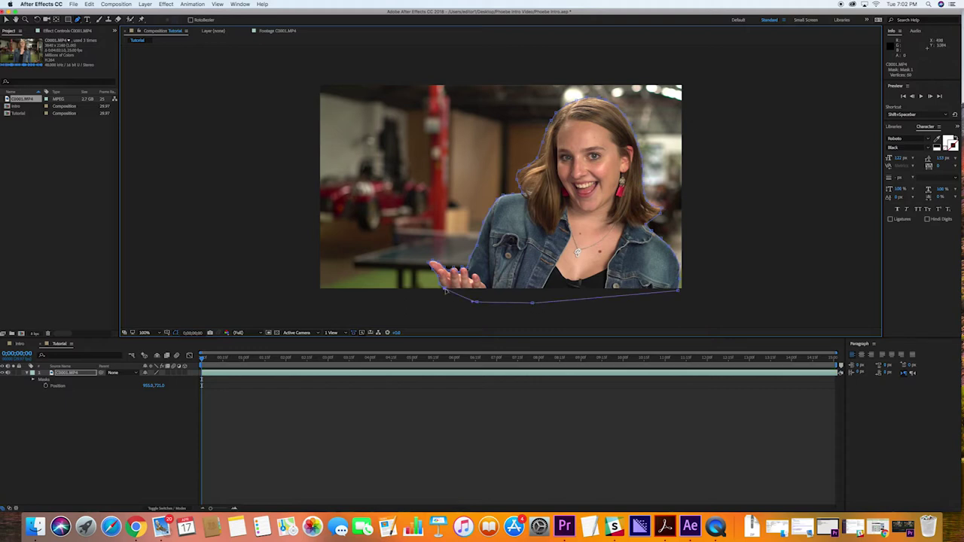
pyautogui.click(443, 288)
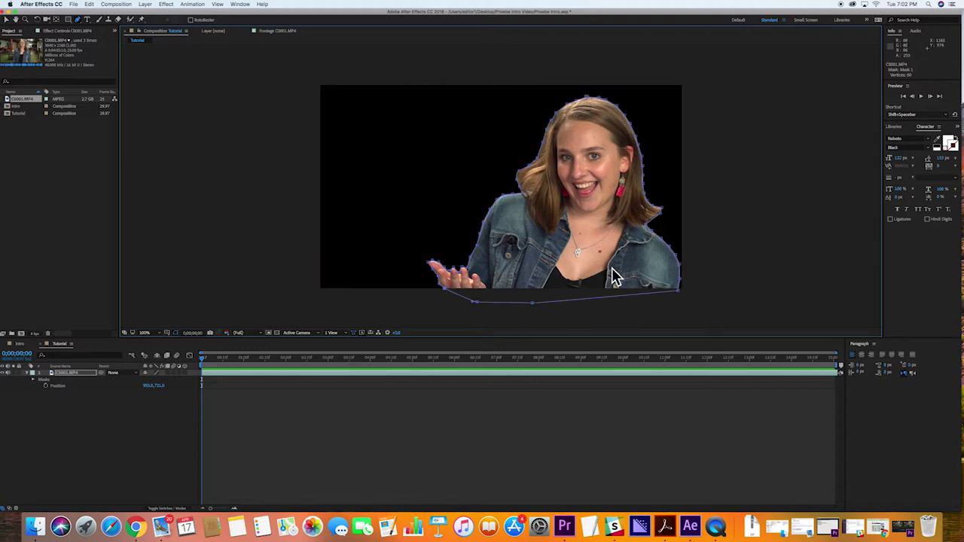
pyautogui.click(76, 407)
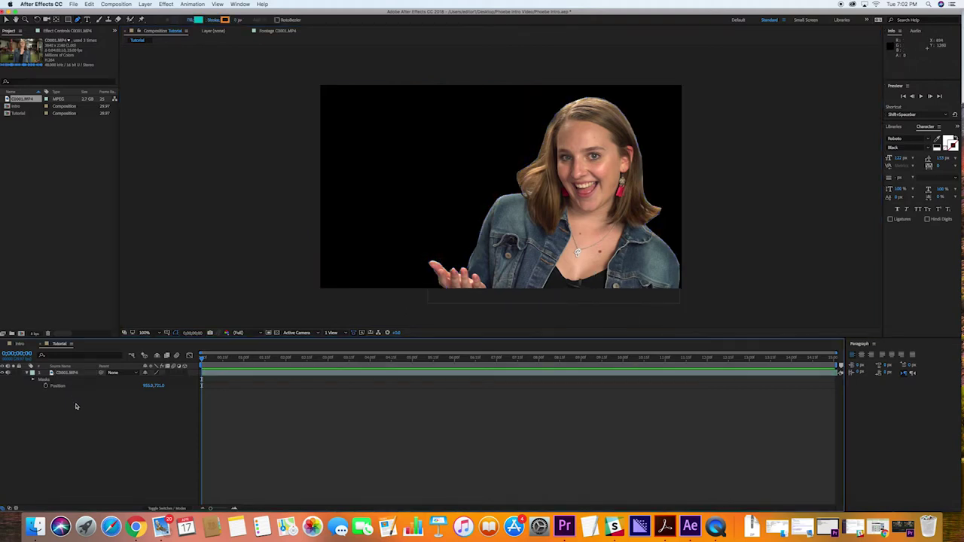
pyautogui.press('v')
# Duplicate the masked clip layer and invert Mask 1 on the duplicate.
pyautogui.click(78, 372)
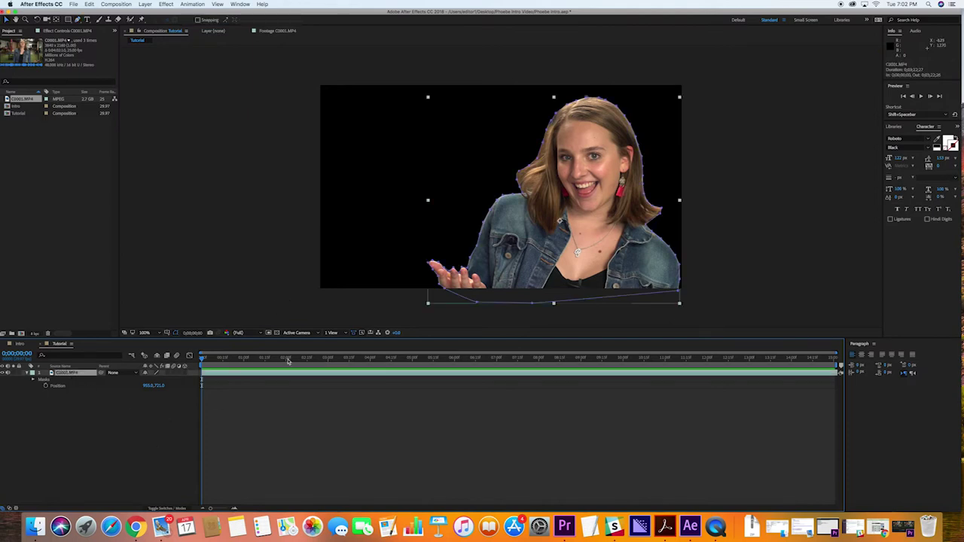
pyautogui.hotkey('ctrl', 'd')
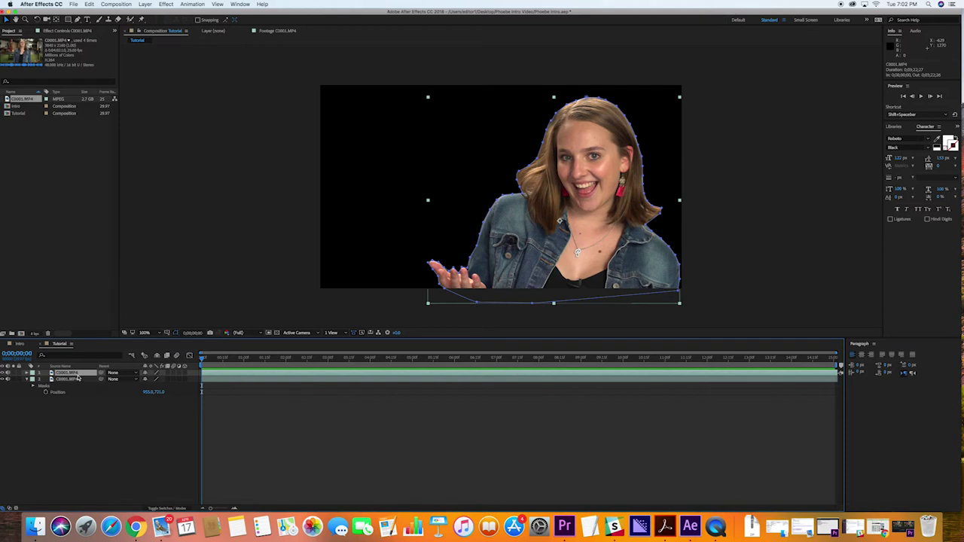
pyautogui.press('m')
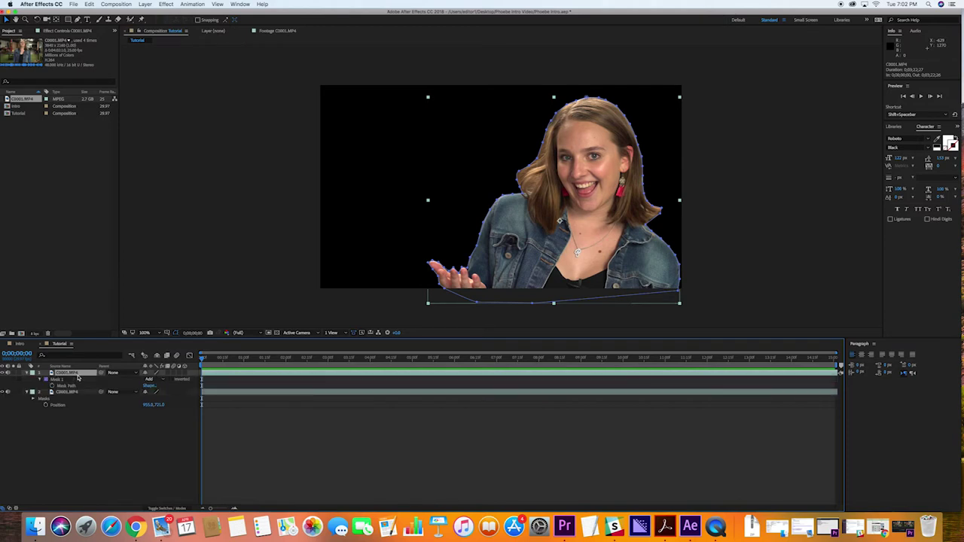
pyautogui.click(172, 381)
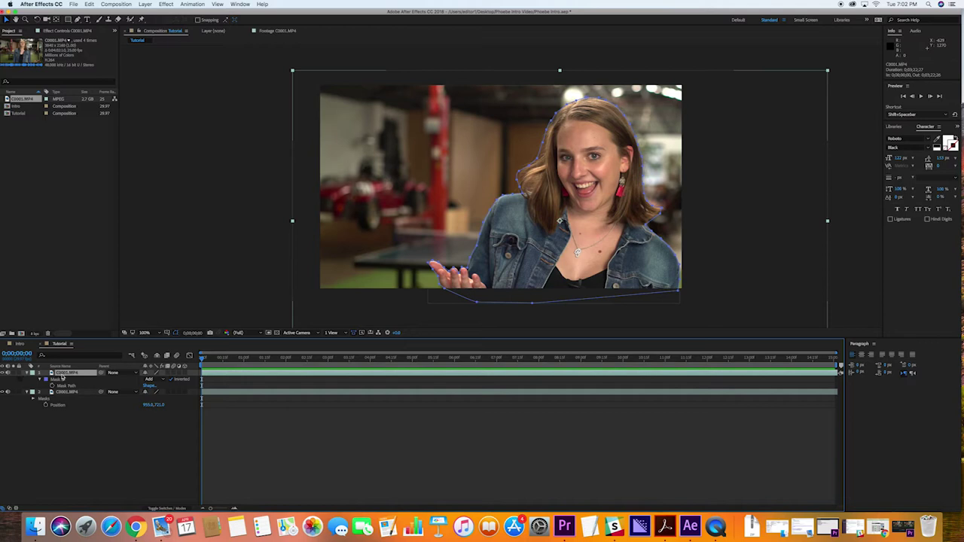
# Hide and show each of the two masked layers in turn to check the cutout and the background separately.
pyautogui.click(4, 375)
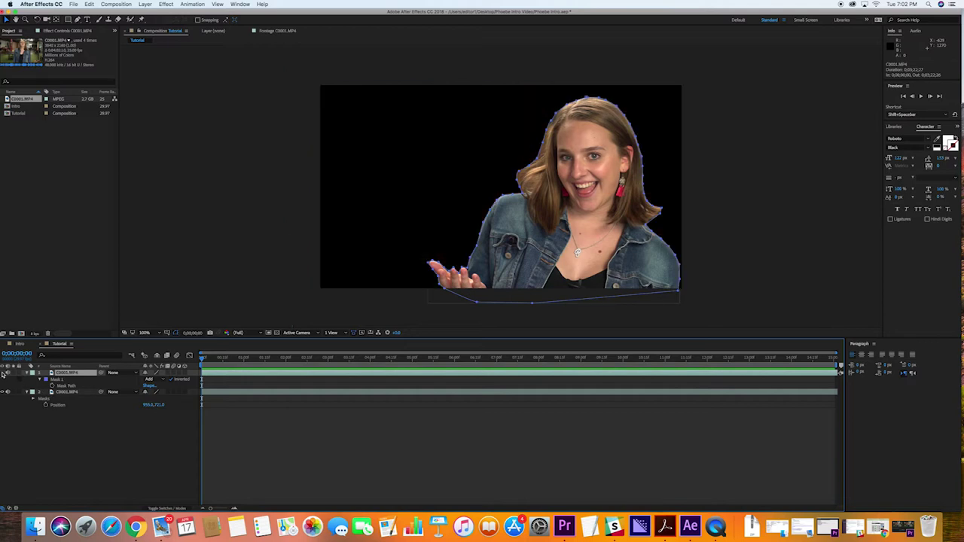
pyautogui.click(3, 374)
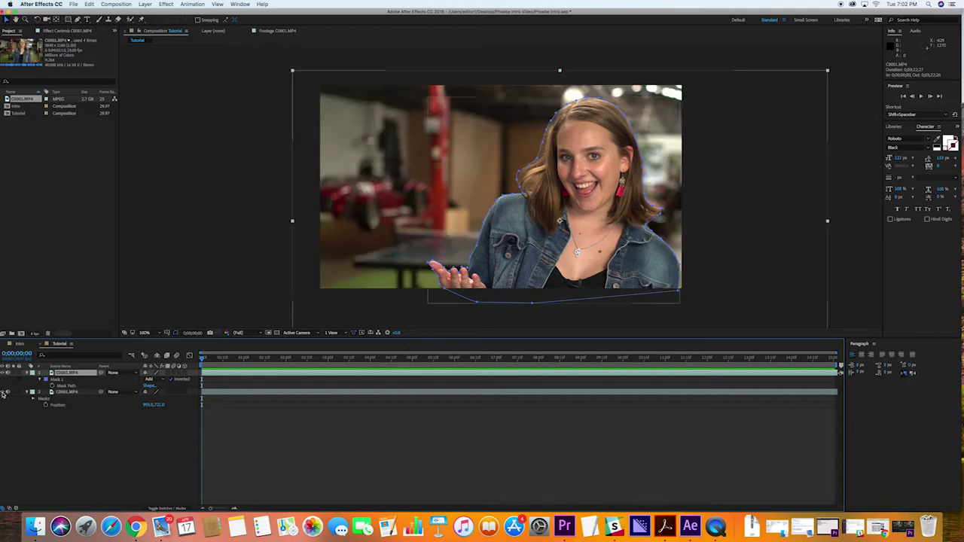
pyautogui.click(3, 393)
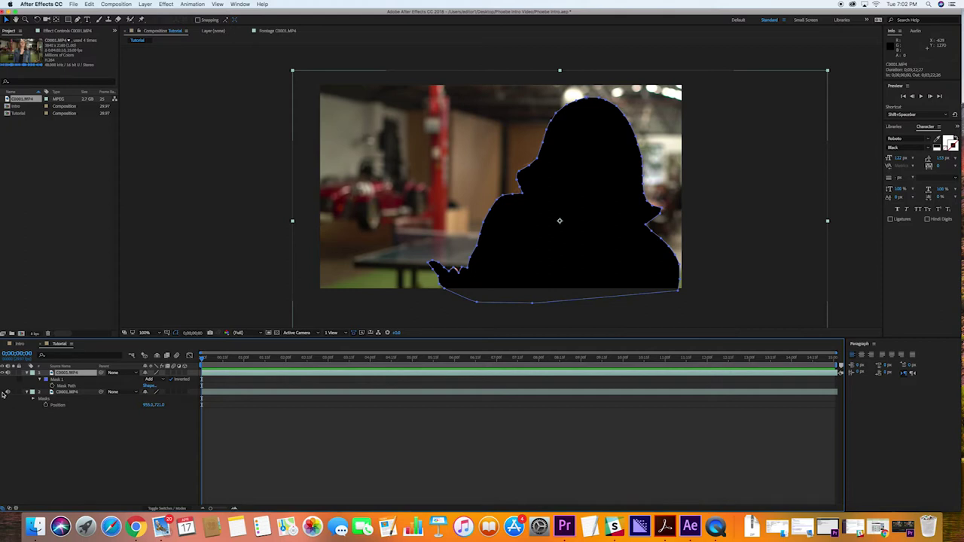
pyautogui.click(4, 392)
# Move the inverted-mask layer below the cutout layer and rename it BG.
pyautogui.moveTo(74, 377); pyautogui.dragTo(85, 412)
pyautogui.rightClick(74, 393)
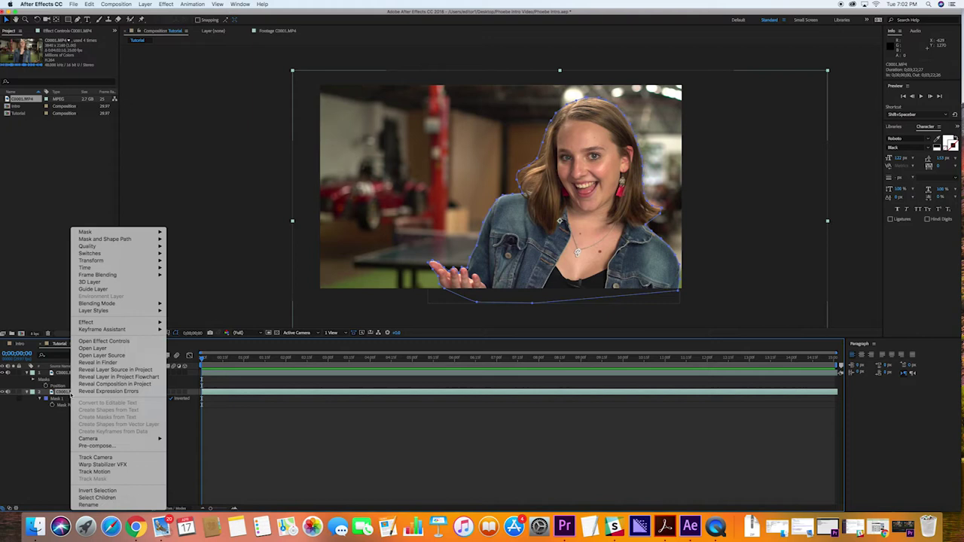
pyautogui.click(98, 504)
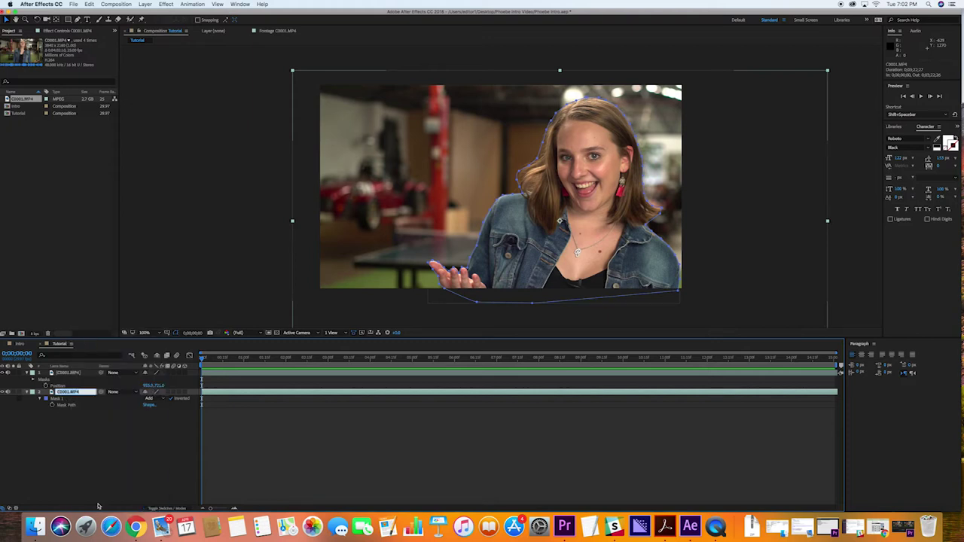
pyautogui.write('BG')
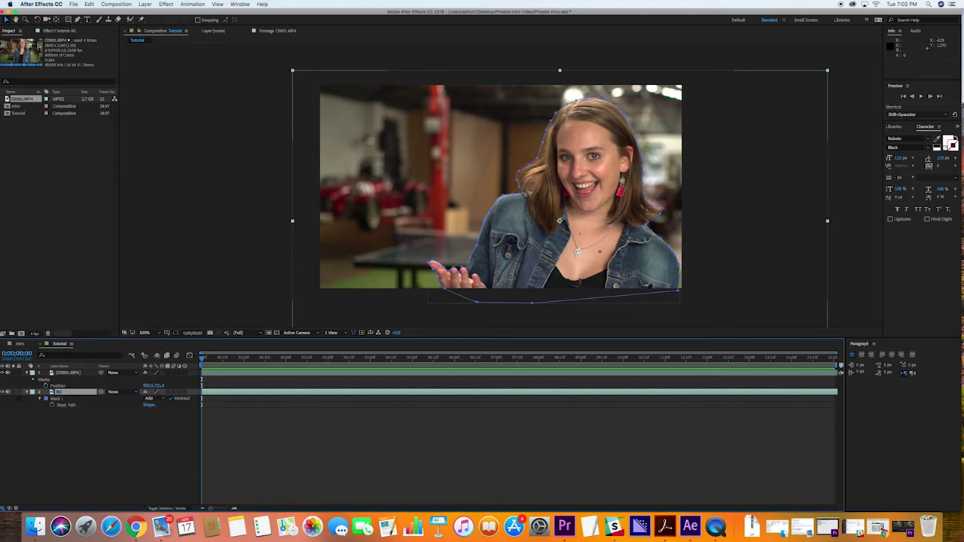
# Rename the cutout layer with the woman's first name.
pyautogui.rightClick(68, 374)
pyautogui.click(80, 503)
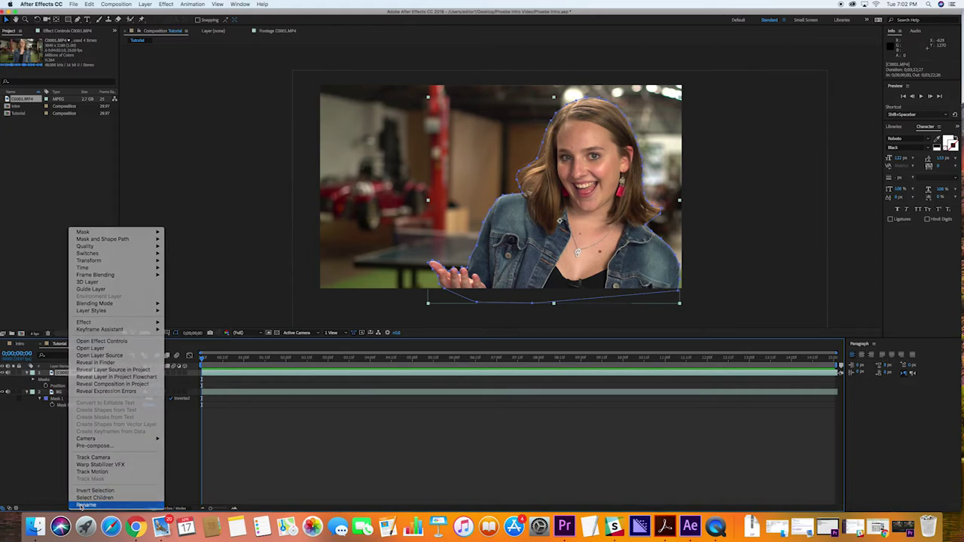
pyautogui.write('Phoebe')
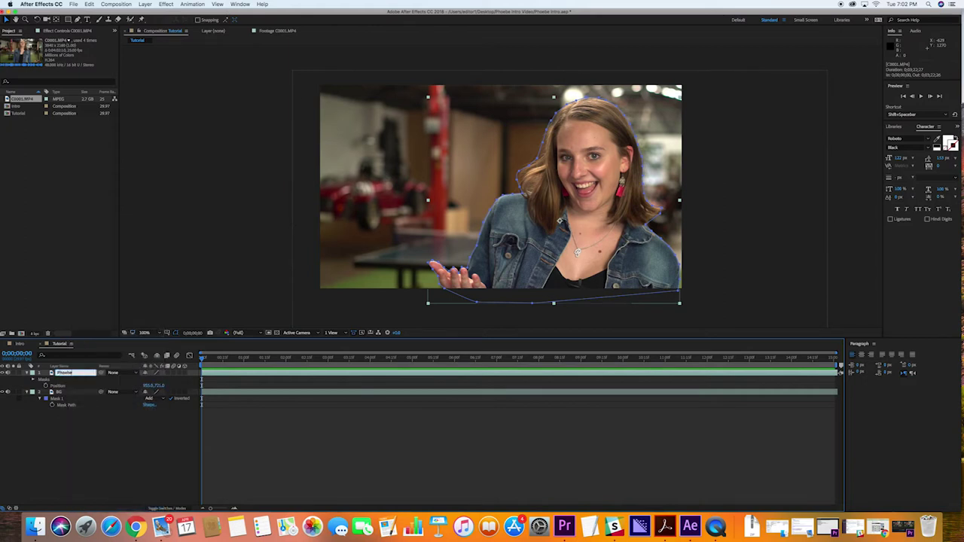
# Draw a teal rectangle that covers the whole frame and place its layer between the cutout and BG layers.
pyautogui.press('Return')
pyautogui.click(441, 299)
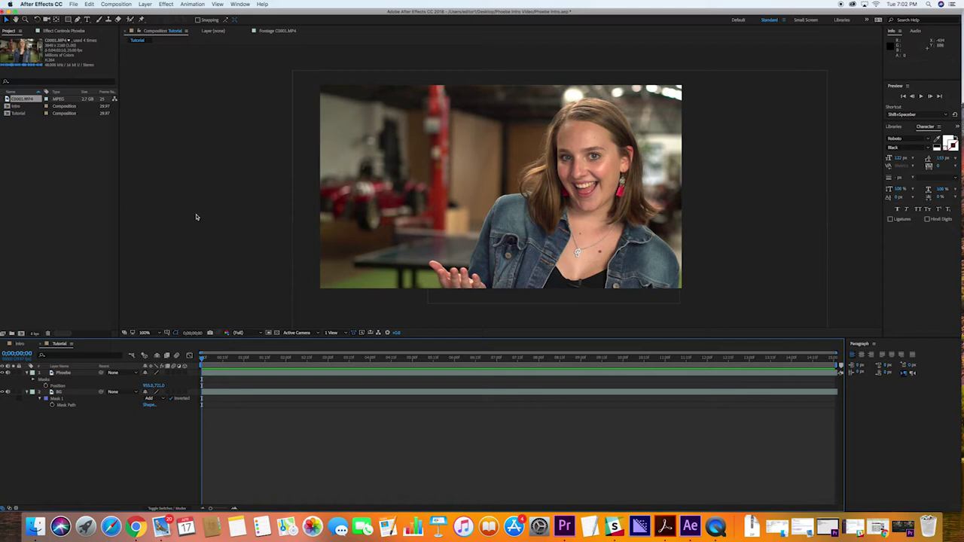
pyautogui.press('q')
pyautogui.moveTo(261, 53); pyautogui.dragTo(737, 307)
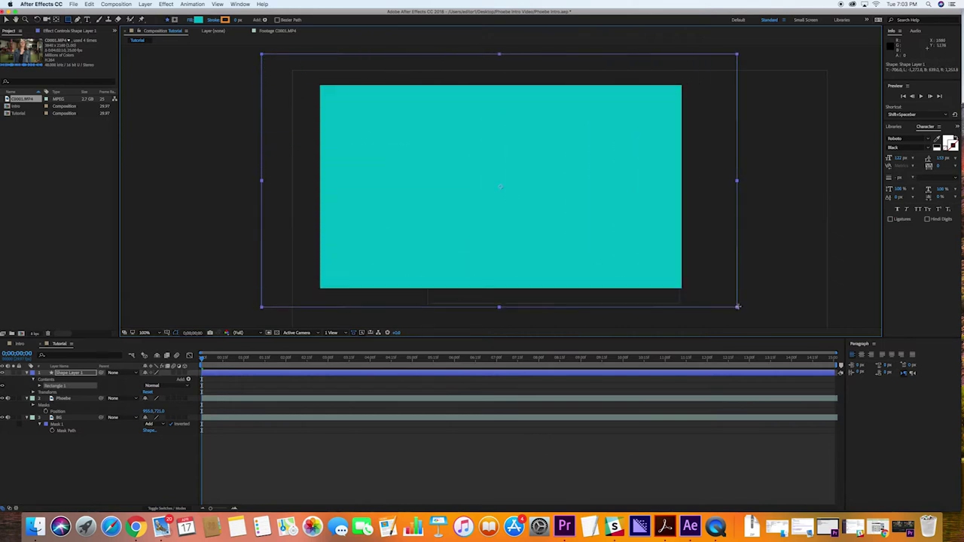
pyautogui.click(6, 20)
pyautogui.moveTo(77, 372); pyautogui.dragTo(88, 417)
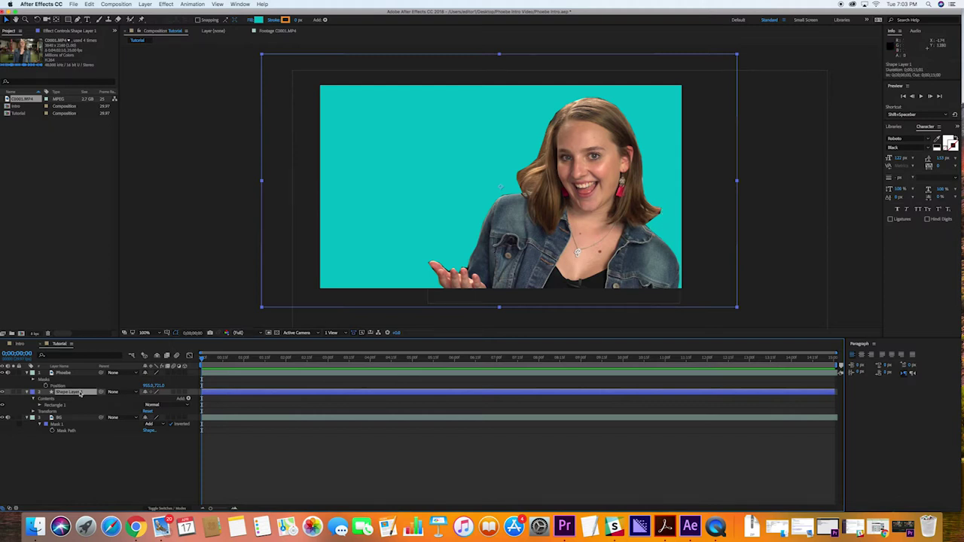
# Lower the opacity of the full-frame teal rectangle layer to 50%.
pyautogui.press('t')
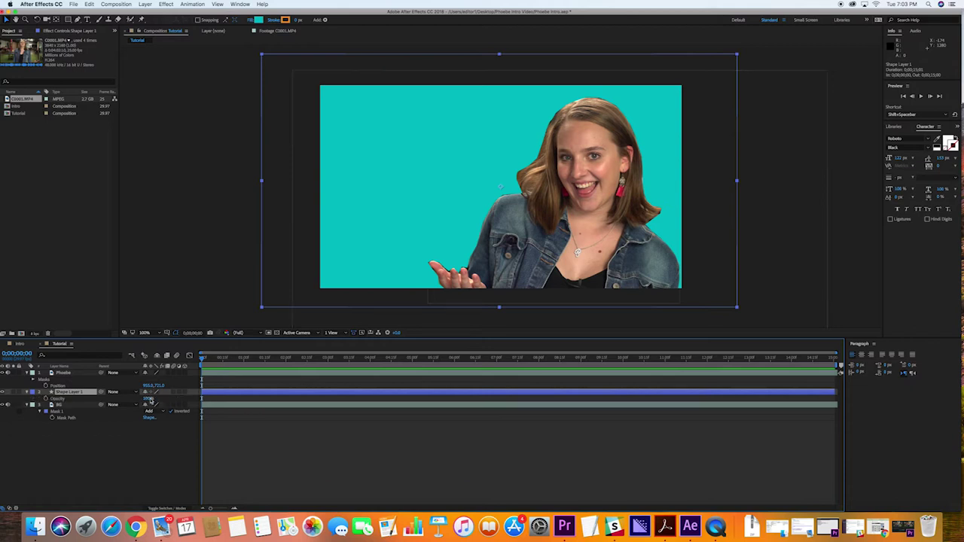
pyautogui.press('Return')
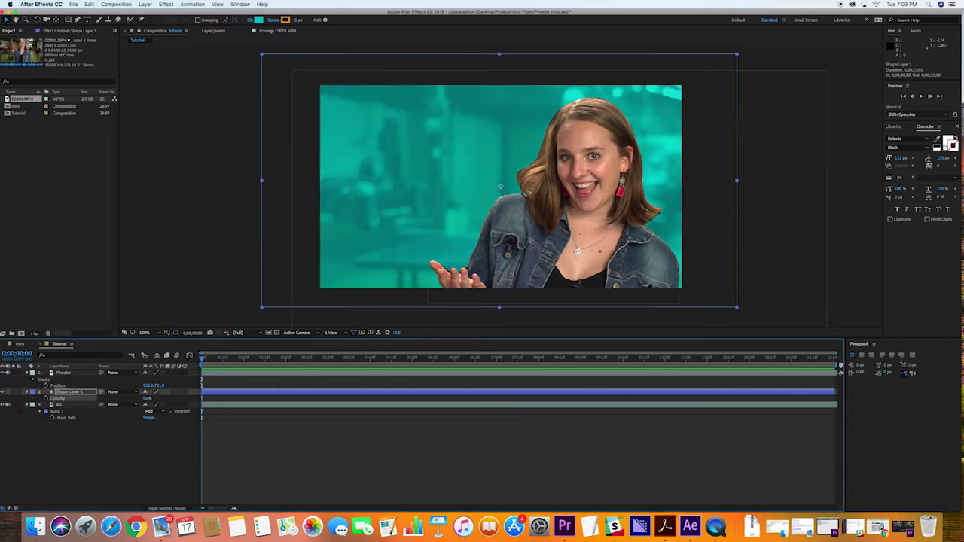
pyautogui.click(148, 398)
pyautogui.write('50')
pyautogui.press('Return')
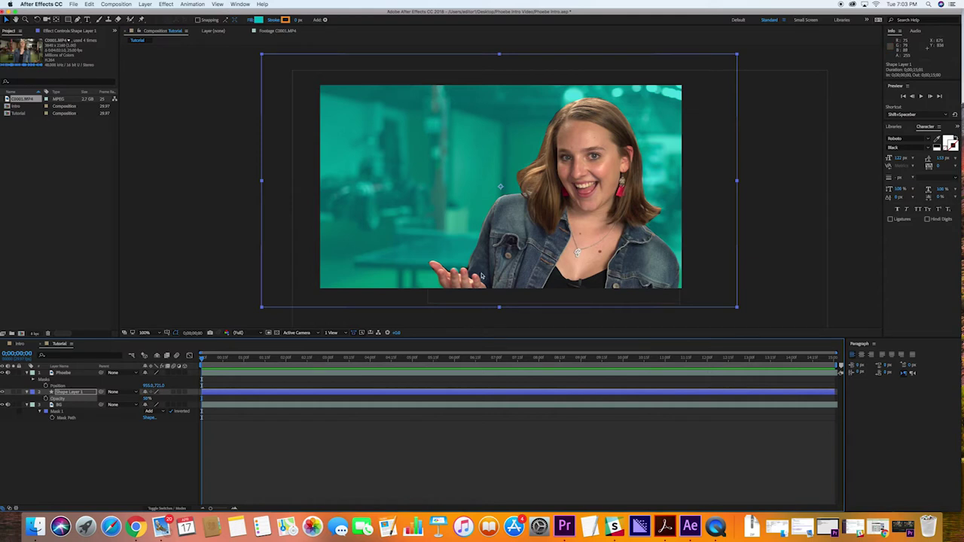
pyautogui.click(167, 407)
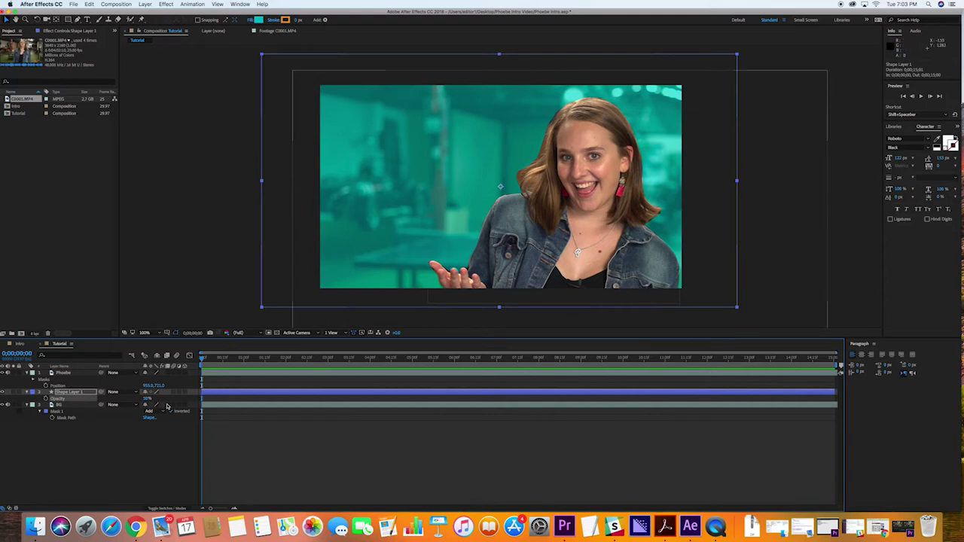
# Reveal all mask settings of the cutout layer and feather its mask by about 38 pixels.
pyautogui.click(79, 373)
pyautogui.press('m')
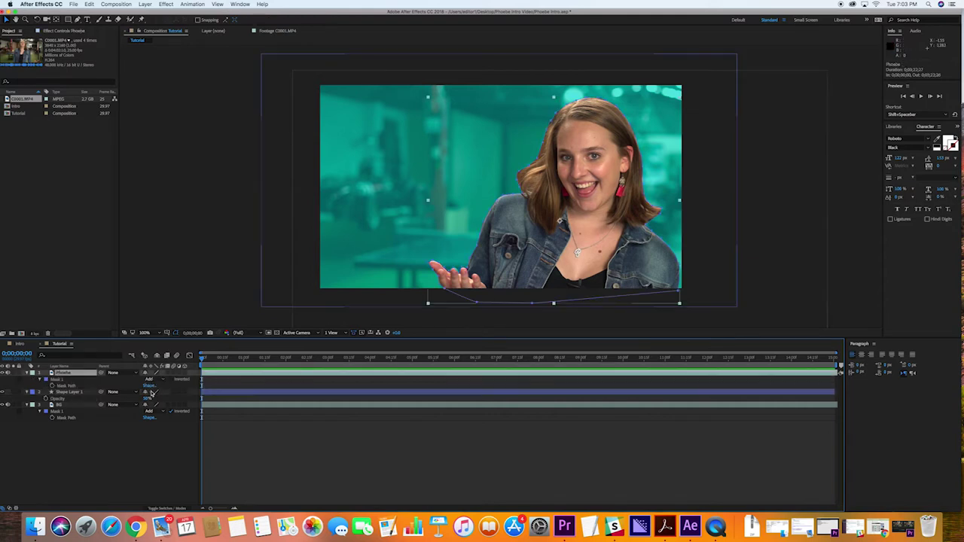
pyautogui.press('m')
pyautogui.press('m')
pyautogui.moveTo(151, 397); pyautogui.dragTo(163, 393)
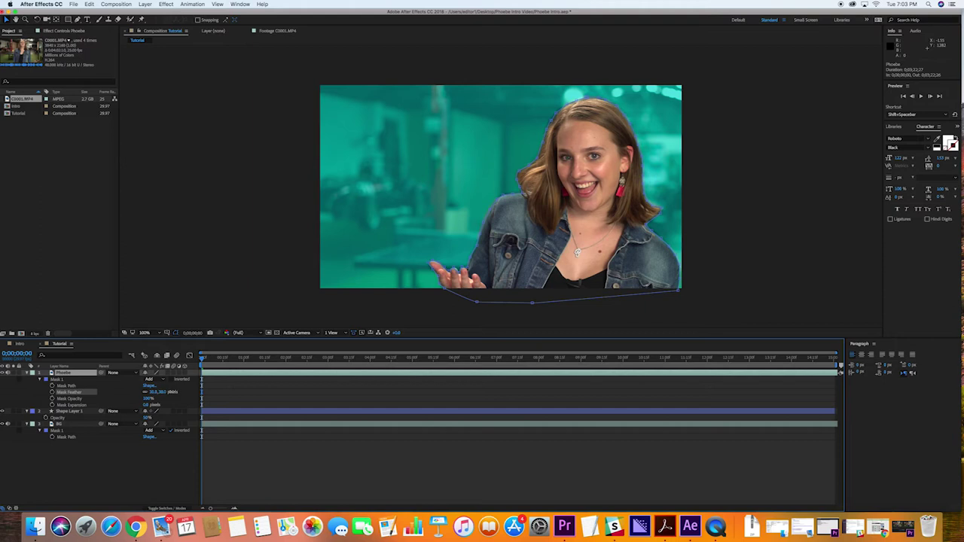
pyautogui.click(237, 314)
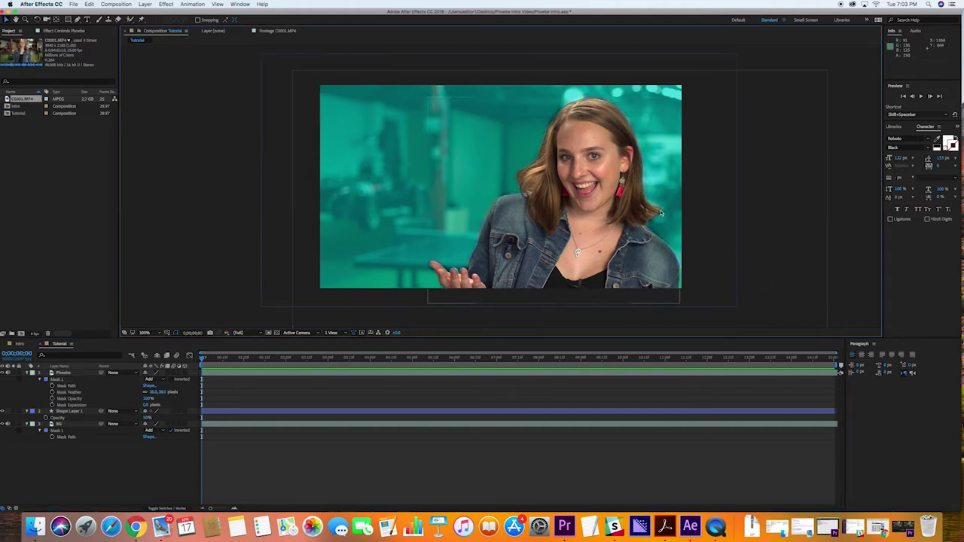
# Try a feather of about 119 pixels and different expansion amounts on the cutout layer's mask.
pyautogui.click(146, 412)
pyautogui.click(72, 404)
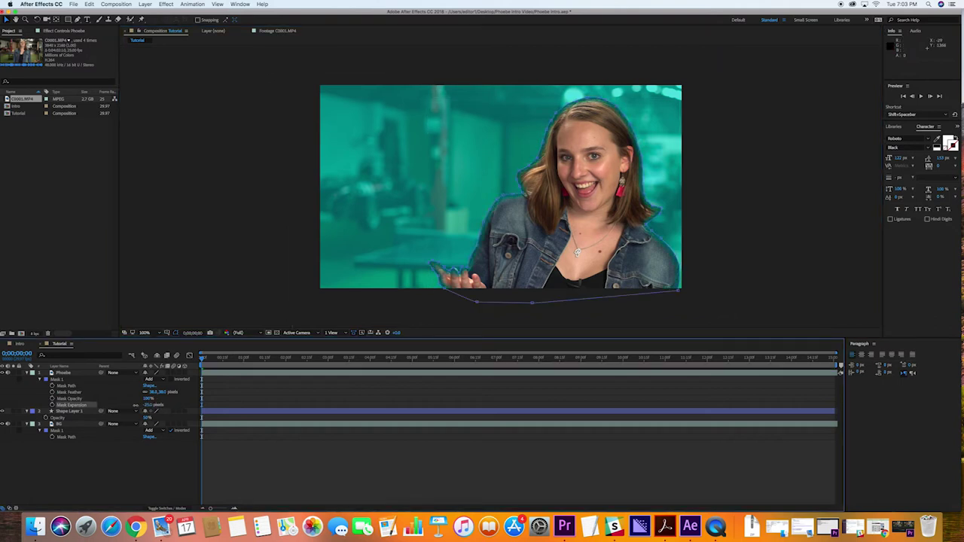
pyautogui.moveTo(142, 405); pyautogui.dragTo(172, 392)
pyautogui.click(302, 287)
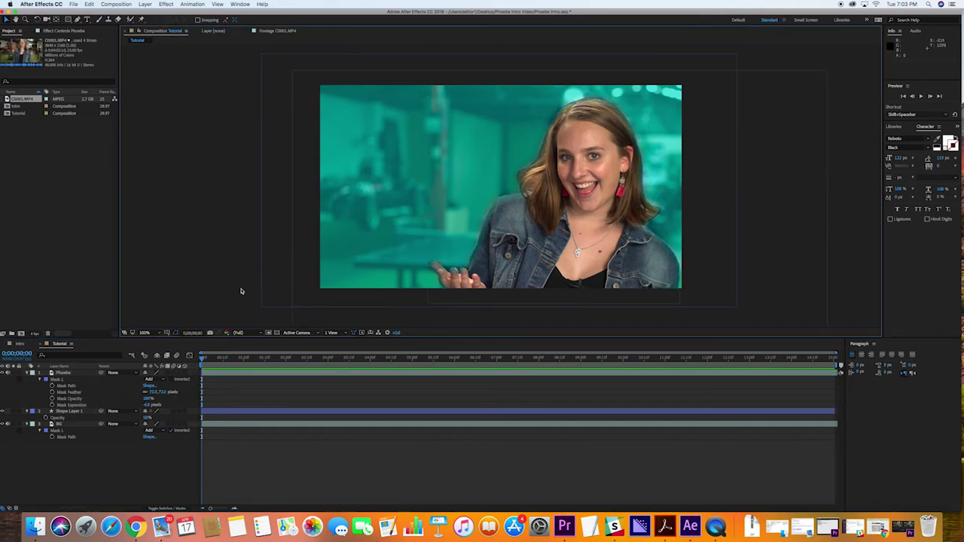
pyautogui.moveTo(151, 405)
pyautogui.mouseDown()
pyautogui.moveTo(135, 406)
pyautogui.moveTo(148, 406)
pyautogui.mouseUp()
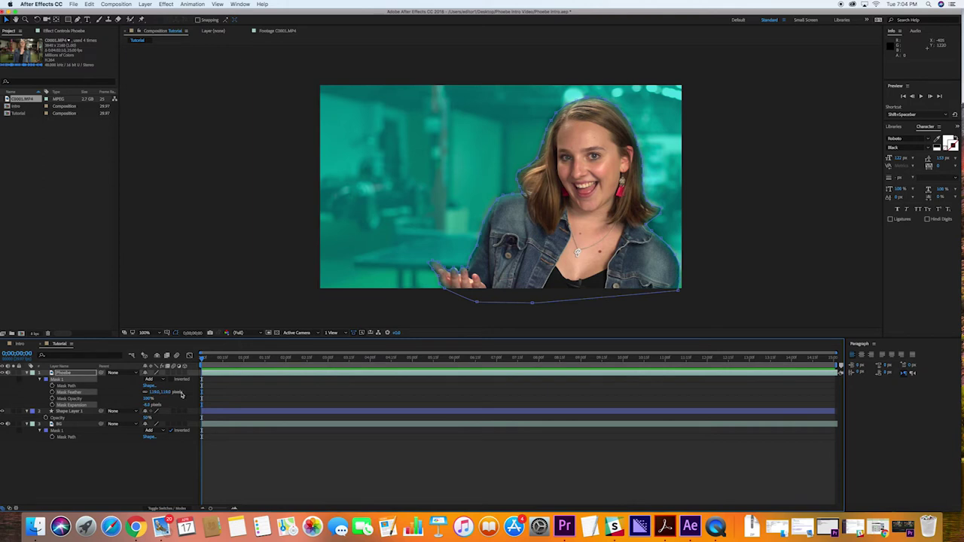
pyautogui.click(256, 319)
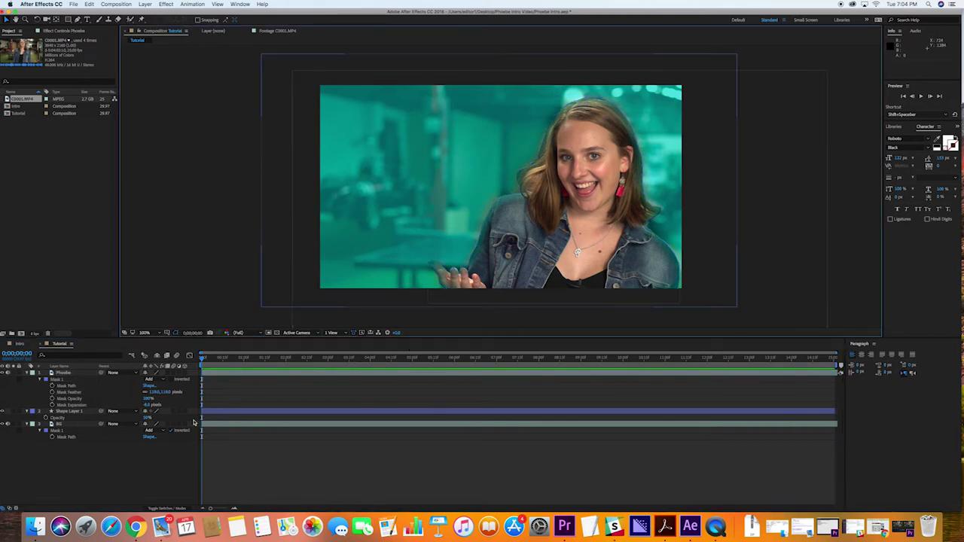
pyautogui.click(154, 407)
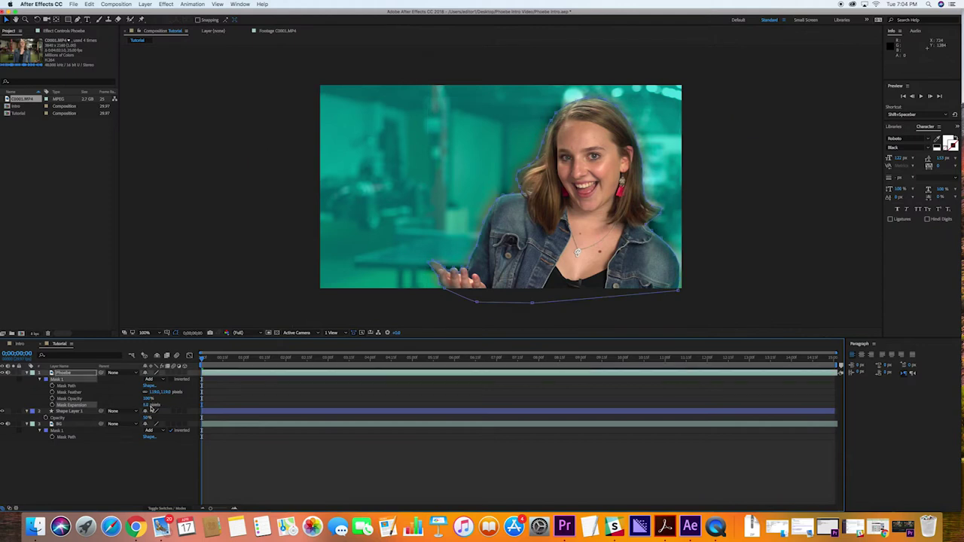
# Reveal all mask settings of the BG layer and set its mask expansion to about -13 pixels.
pyautogui.click(70, 432)
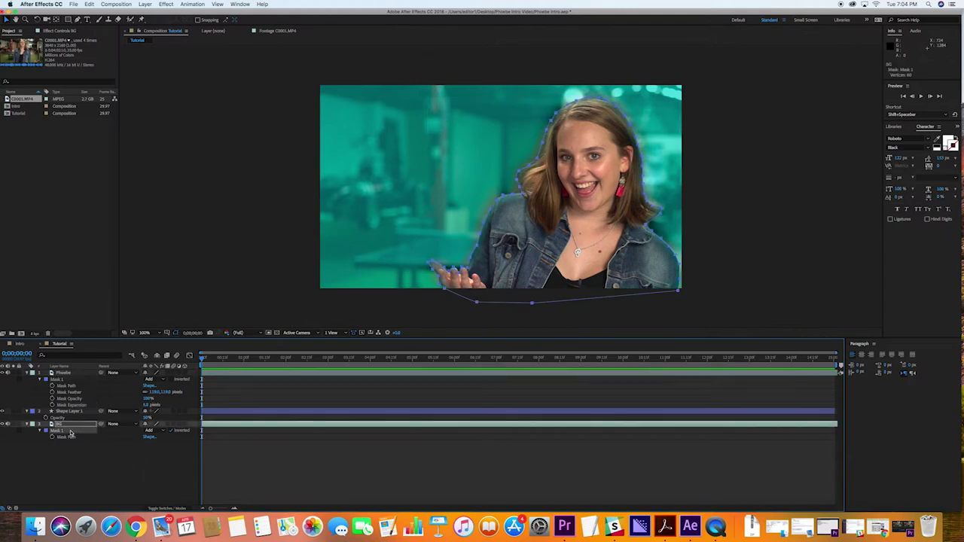
pyautogui.press('m')
pyautogui.press('m')
pyautogui.moveTo(146, 456); pyautogui.dragTo(138, 456)
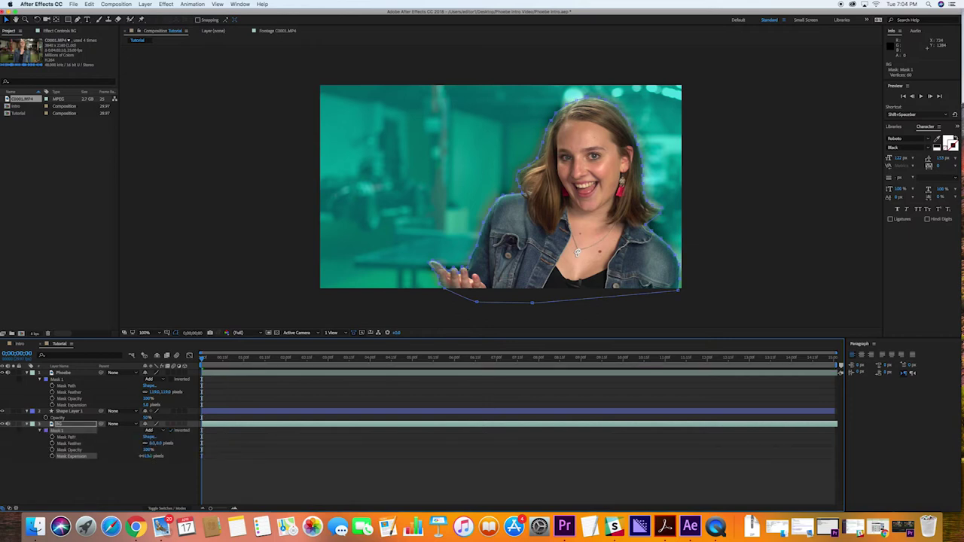
pyautogui.click(267, 302)
pyautogui.click(247, 298)
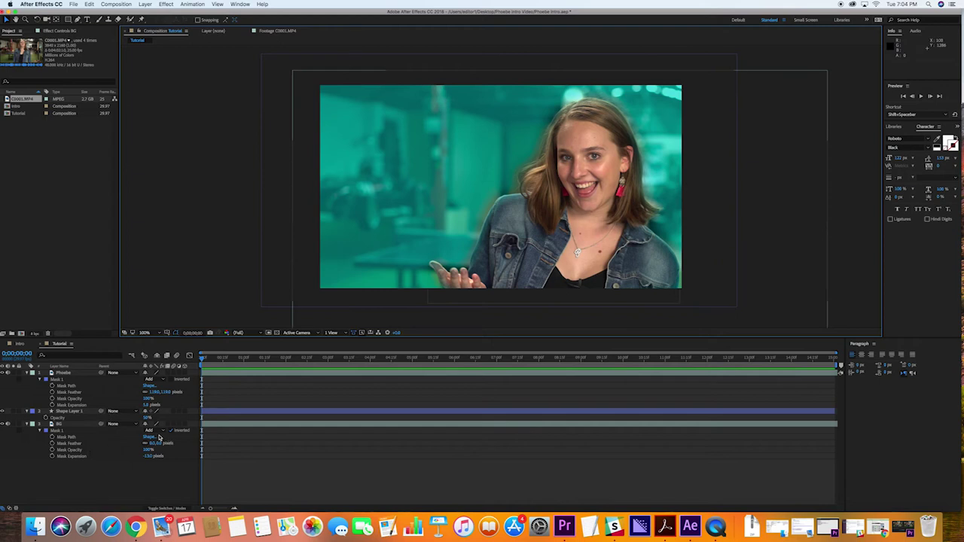
# Set the BG mask to -35 pixels expansion and 30 pixels feather, and the cutout mask to -6 pixels expansion and 54 pixels feather.
pyautogui.click(149, 457)
pyautogui.moveTo(144, 456); pyautogui.dragTo(140, 457)
pyautogui.moveTo(148, 405); pyautogui.dragTo(140, 404)
pyautogui.moveTo(154, 443); pyautogui.dragTo(195, 443)
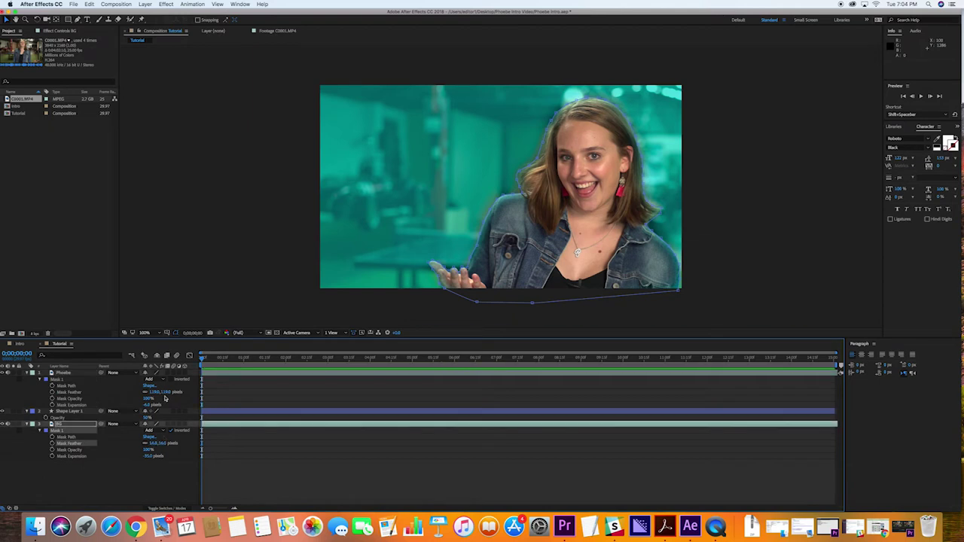
pyautogui.click(194, 274)
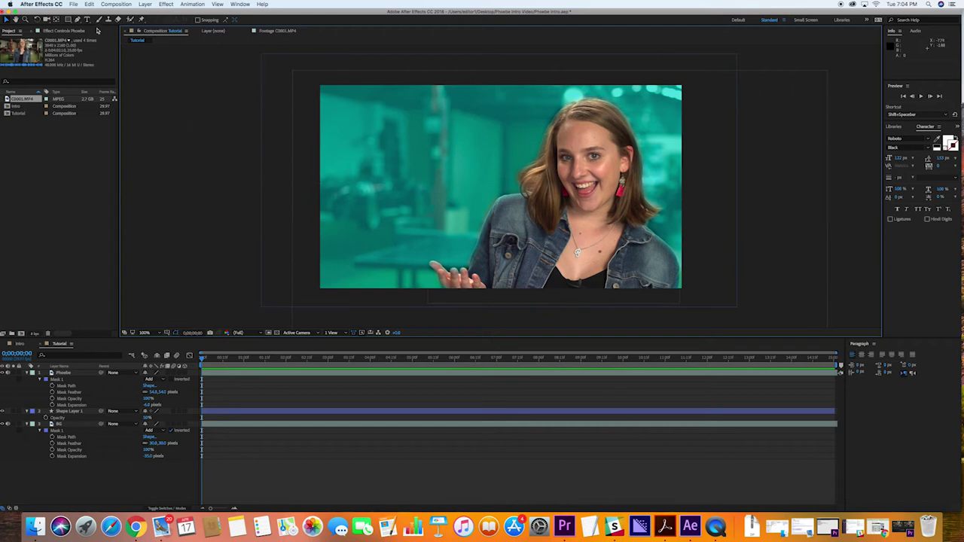
# Draw a wide teal bar across the upper part of the frame, extending past both sides, and shift it slightly down and right.
pyautogui.press('q')
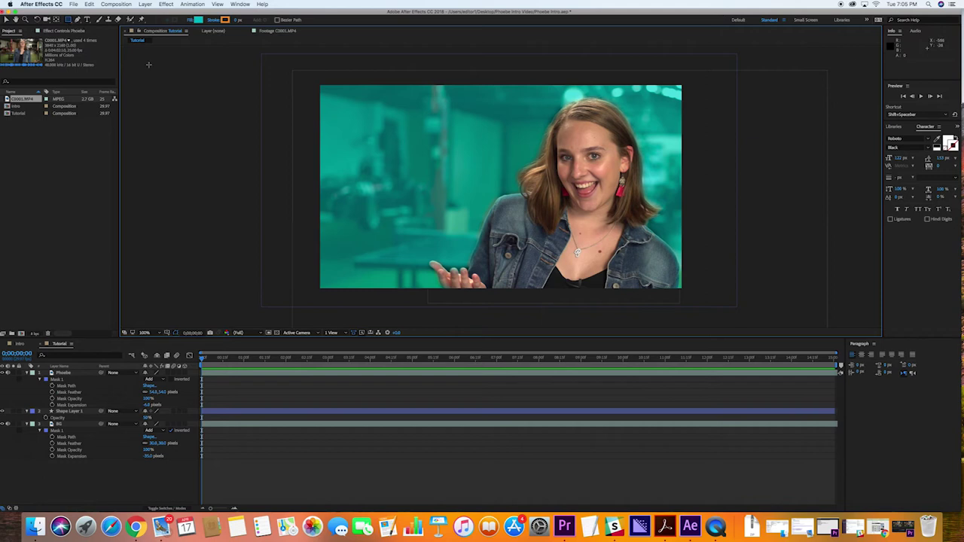
pyautogui.moveTo(269, 107); pyautogui.dragTo(710, 156)
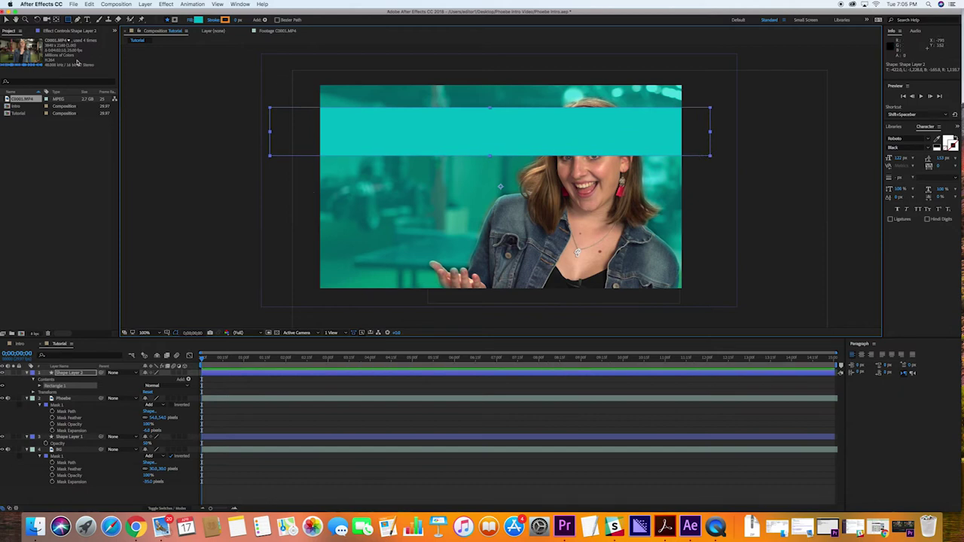
pyautogui.click(7, 20)
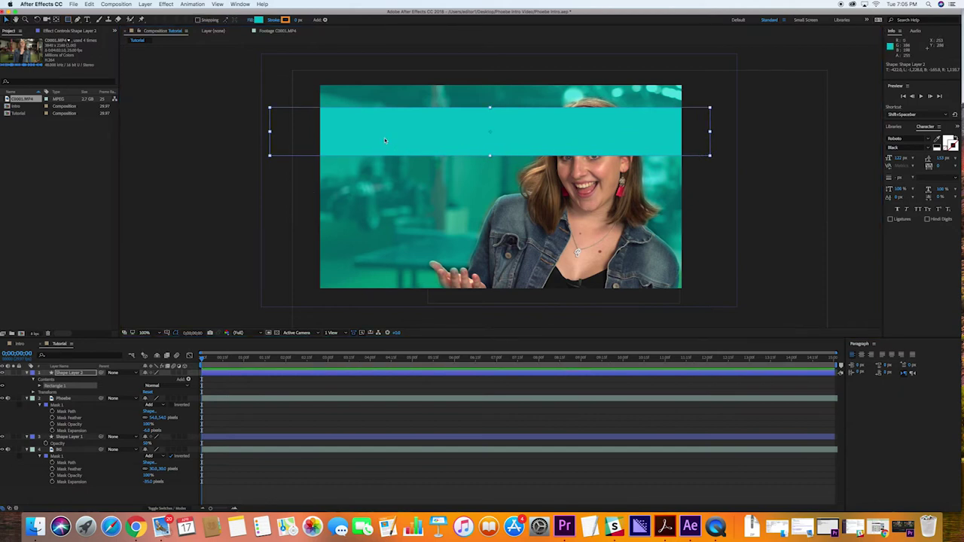
pyautogui.moveTo(384, 140); pyautogui.dragTo(404, 150)
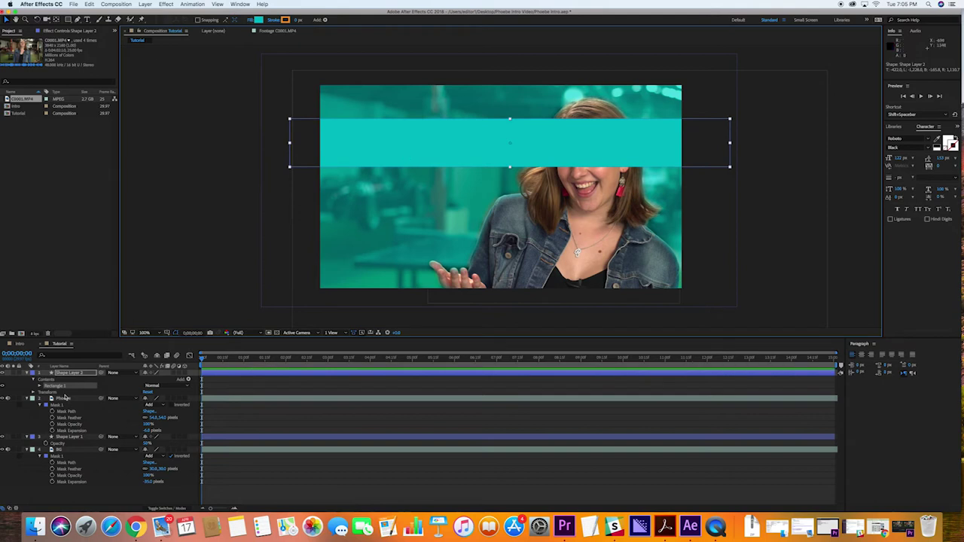
# Collapse the layers to their keyframed properties and rename the full-frame teal rectangle layer BG Blue.
pyautogui.press('super+a')
pyautogui.press('u')
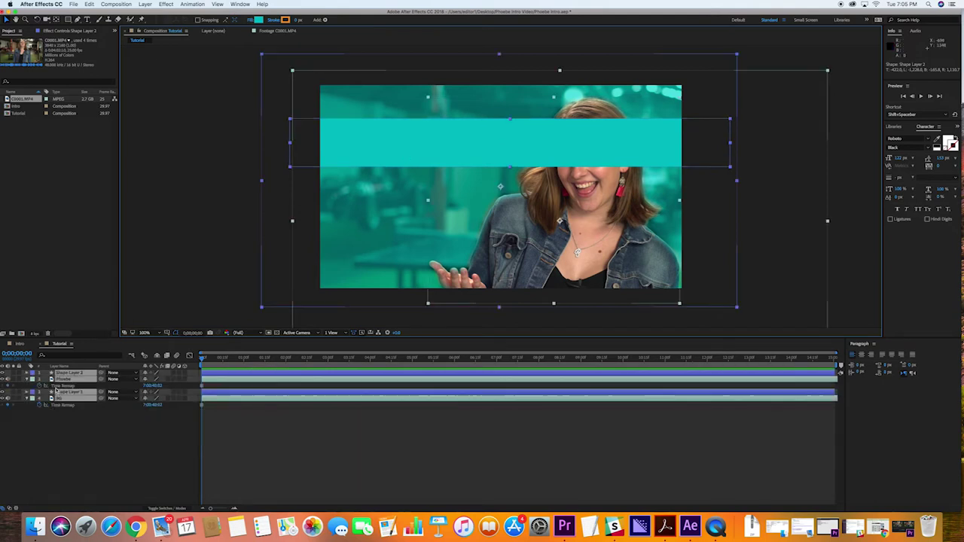
pyautogui.click(91, 453)
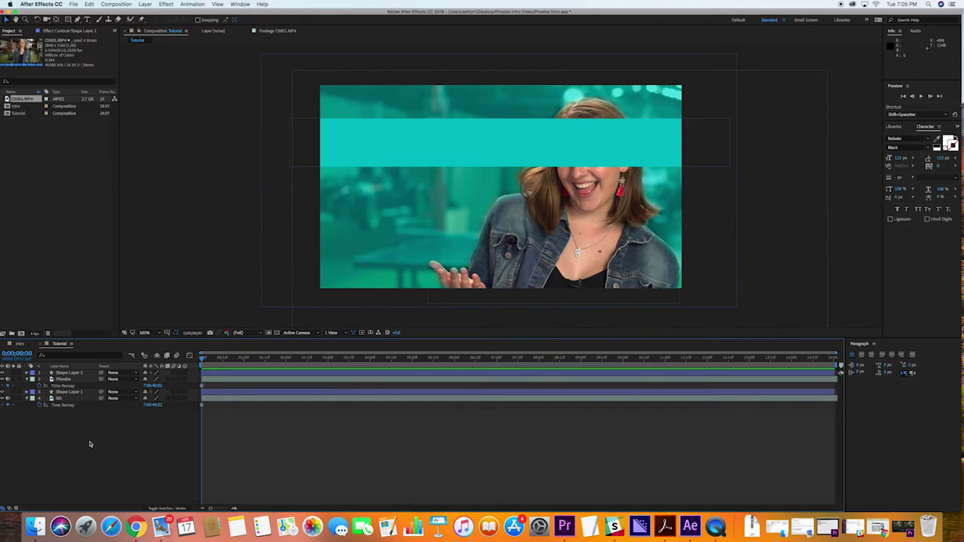
pyautogui.click(68, 391)
pyautogui.rightClick(68, 393)
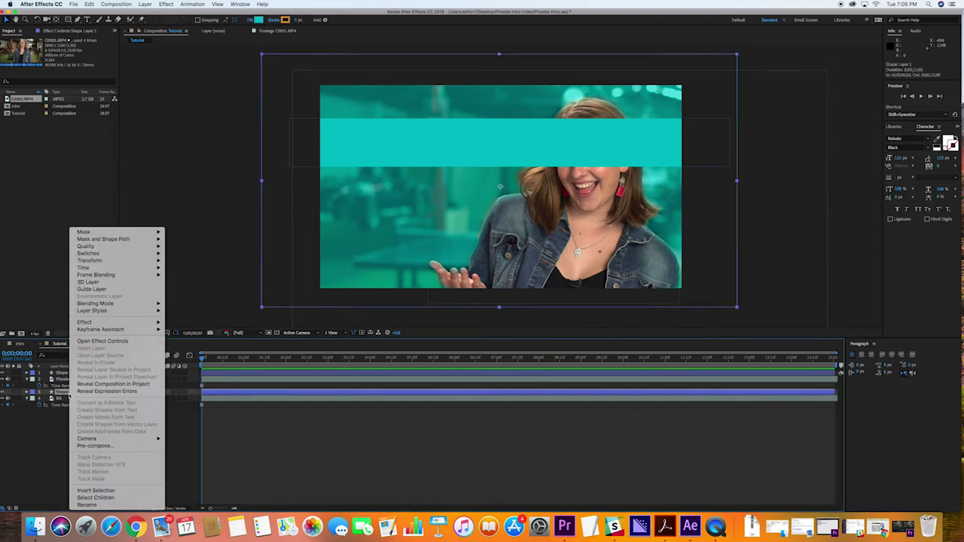
pyautogui.click(93, 505)
pyautogui.write('BG Blue')
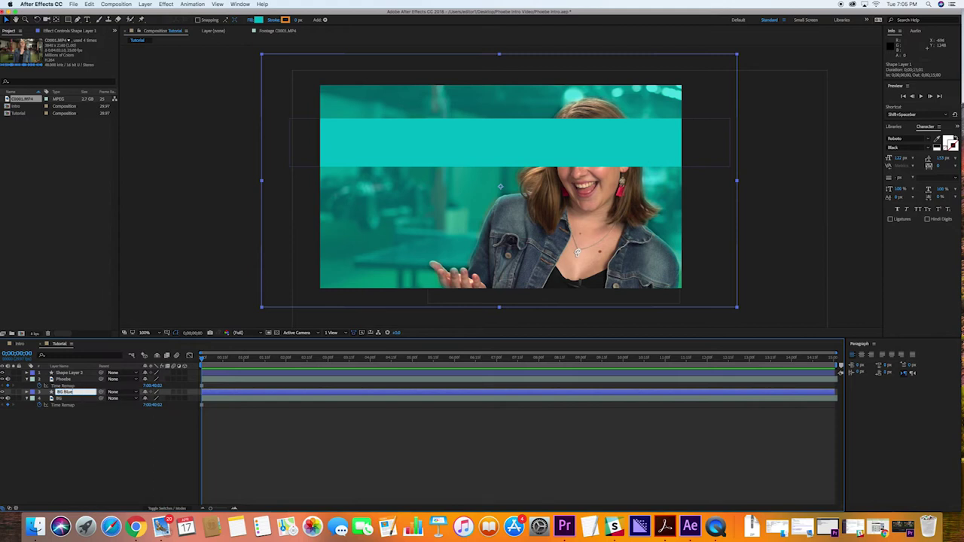
pyautogui.press('Return')
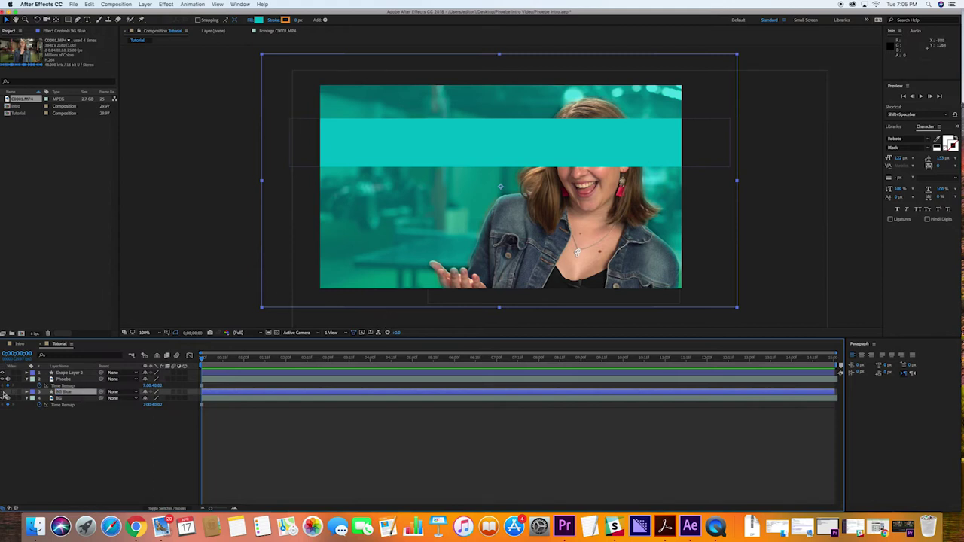
# Rename the layer of the horizontal teal bar Blue Bar.
pyautogui.click(75, 373)
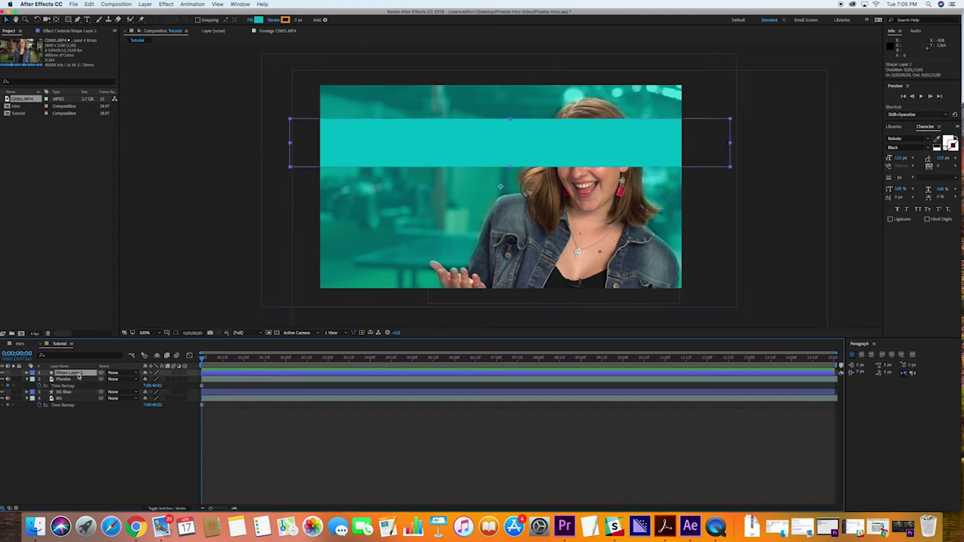
pyautogui.rightClick(78, 376)
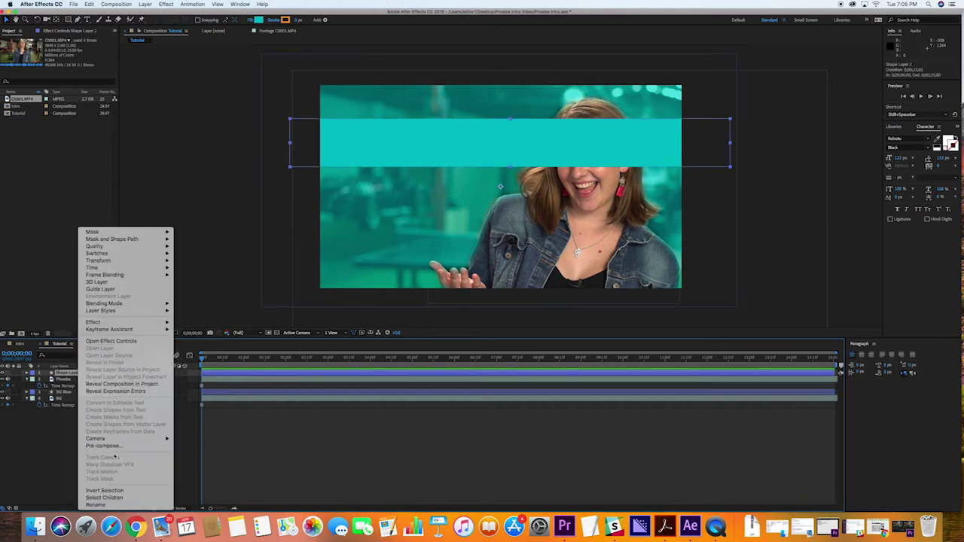
pyautogui.click(111, 504)
pyautogui.write('Blue B')
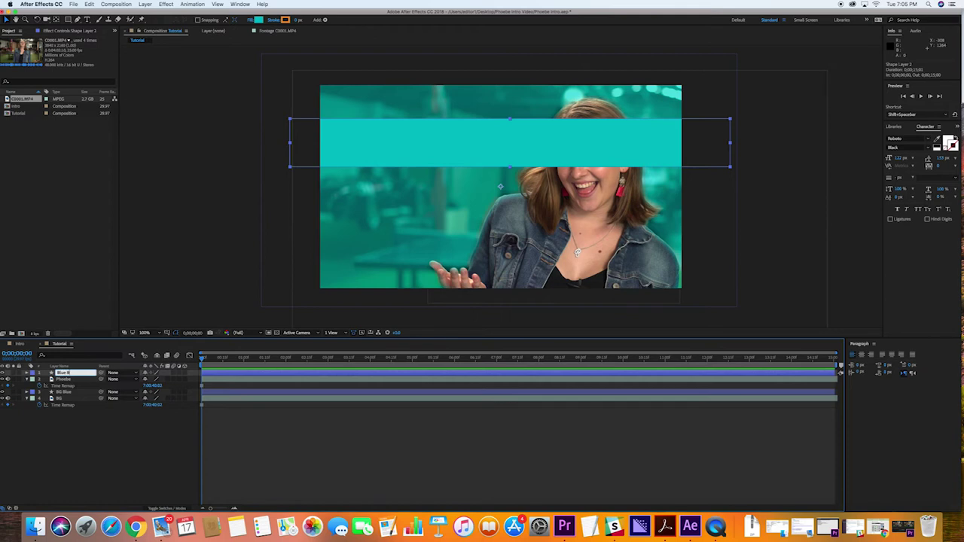
pyautogui.write('ar')
pyautogui.press('Return')
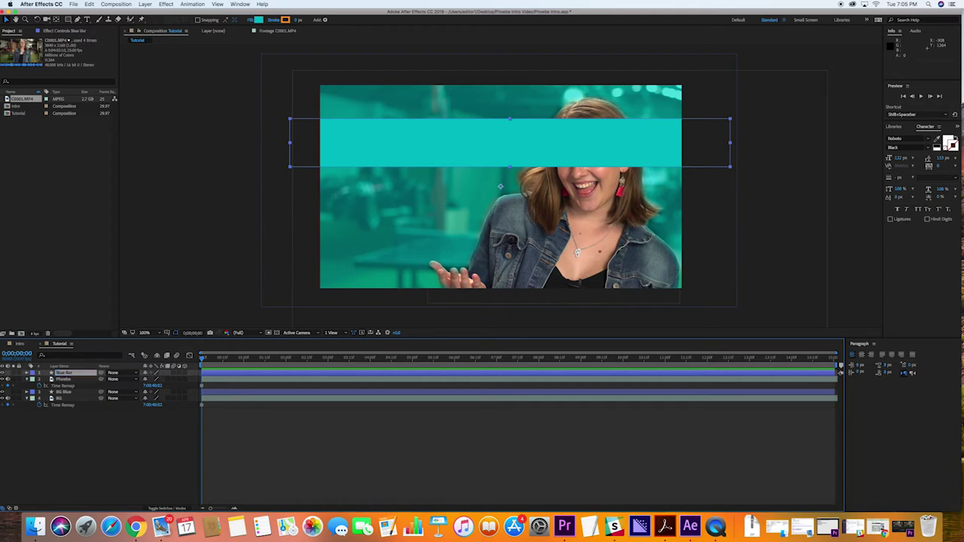
# Collapse all layer properties and move the cutout layer above Blue Bar so the woman stands in front of the bar.
pyautogui.press('super+a')
pyautogui.press('u')
pyautogui.click(123, 453)
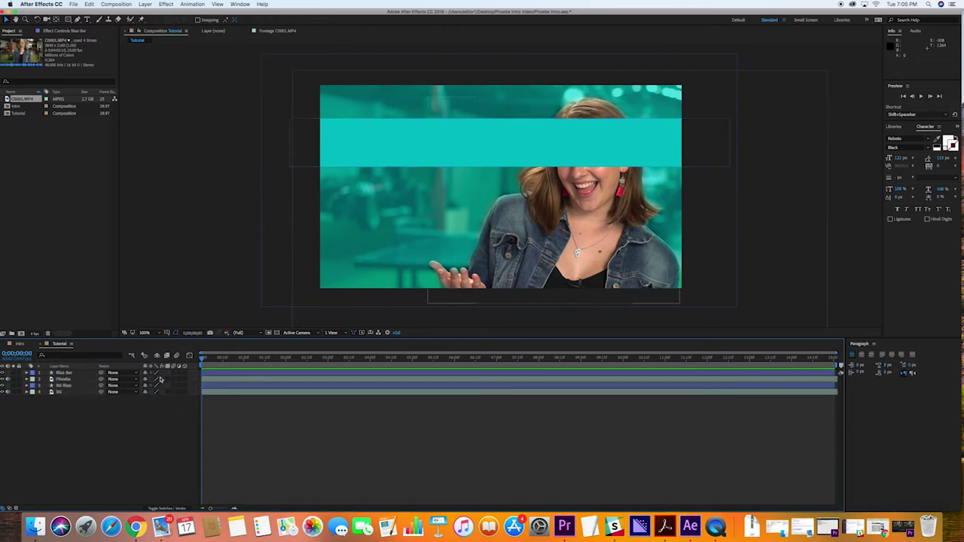
pyautogui.click(67, 372)
pyautogui.moveTo(68, 379); pyautogui.dragTo(75, 374)
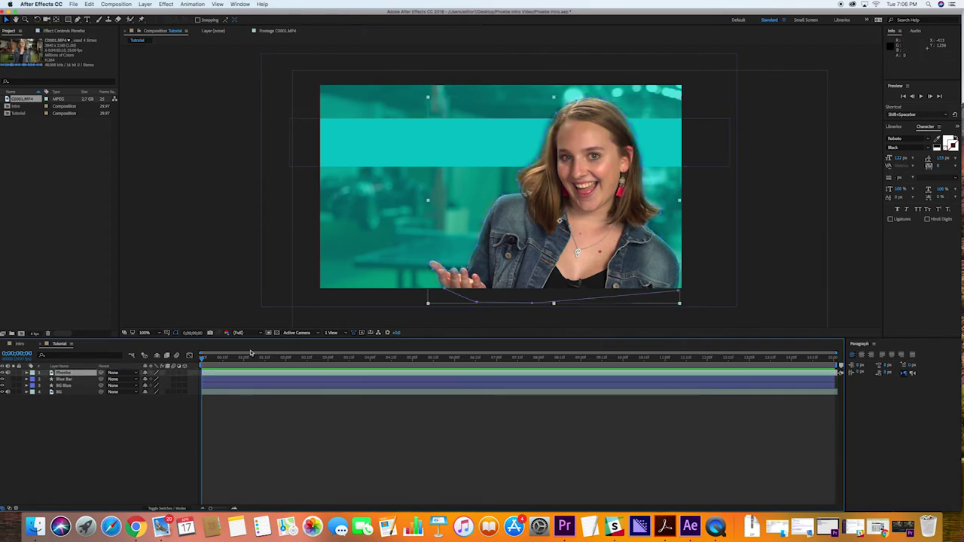
# Set the Blue Bar layer's rotation to -6° so the bar slopes upward to the right.
pyautogui.click(407, 160)
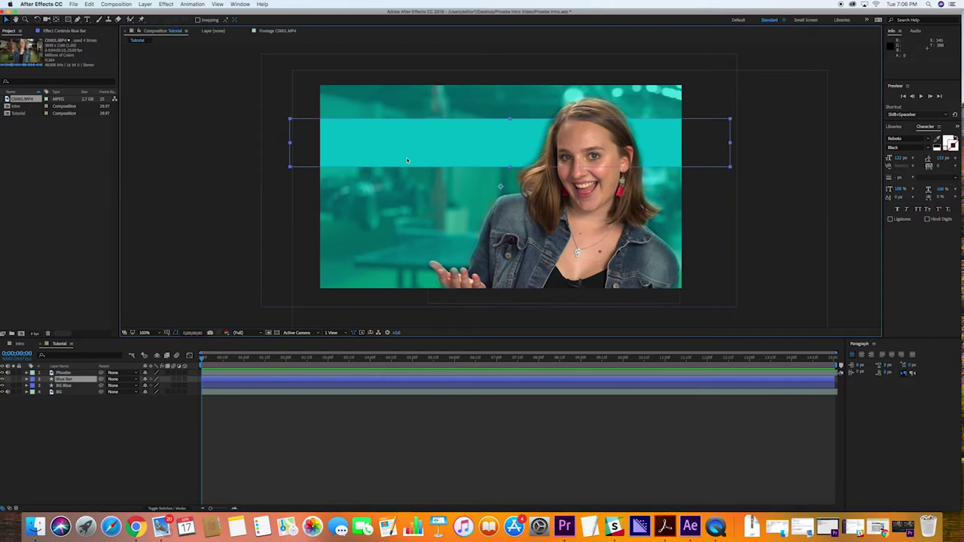
pyautogui.press('r')
pyautogui.click(154, 385)
pyautogui.write('6')
pyautogui.press('Return')
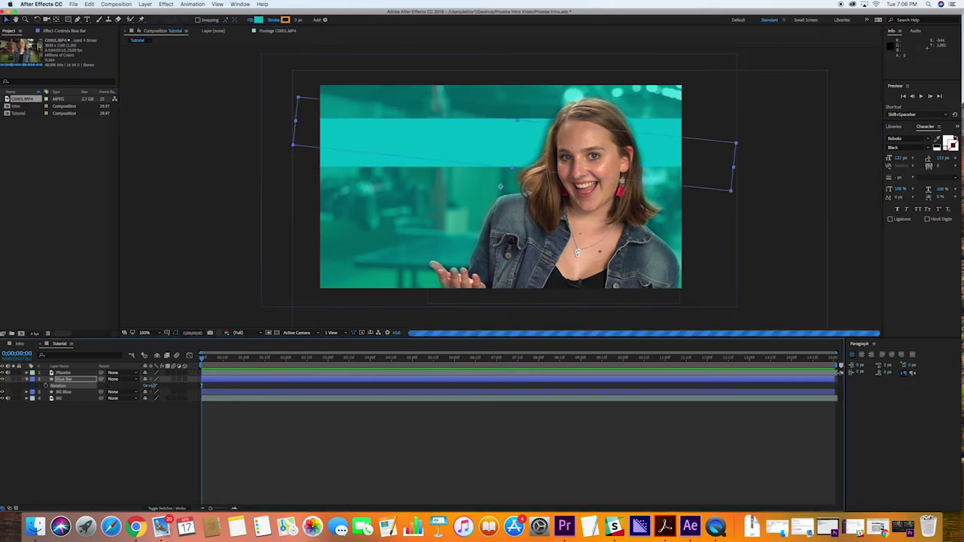
pyautogui.click(154, 385)
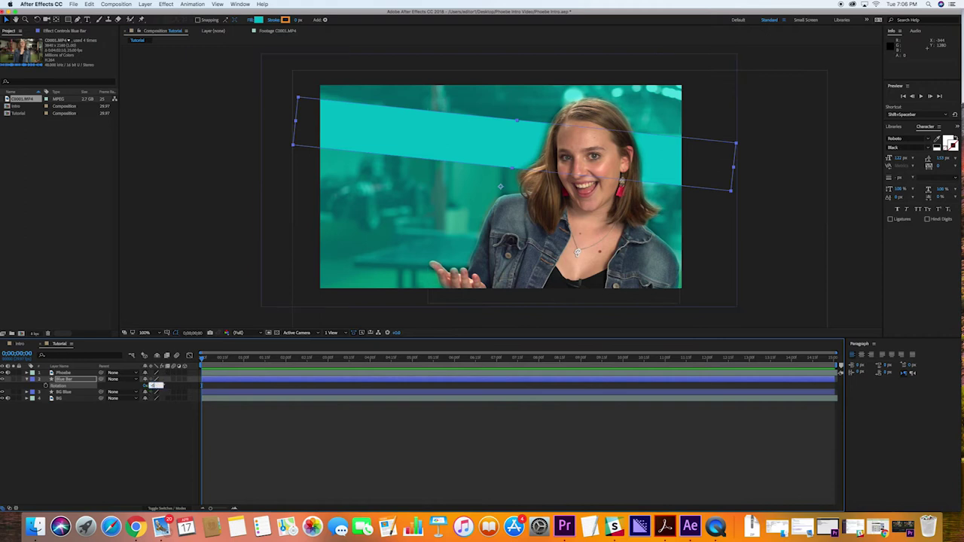
pyautogui.write('-6')
pyautogui.press('Return')
# Shift the tilted teal bar slightly down and right, and reduce its vertical scale to about 95%.
pyautogui.moveTo(409, 161); pyautogui.dragTo(431, 175)
pyautogui.moveTo(523, 131); pyautogui.dragTo(525, 135)
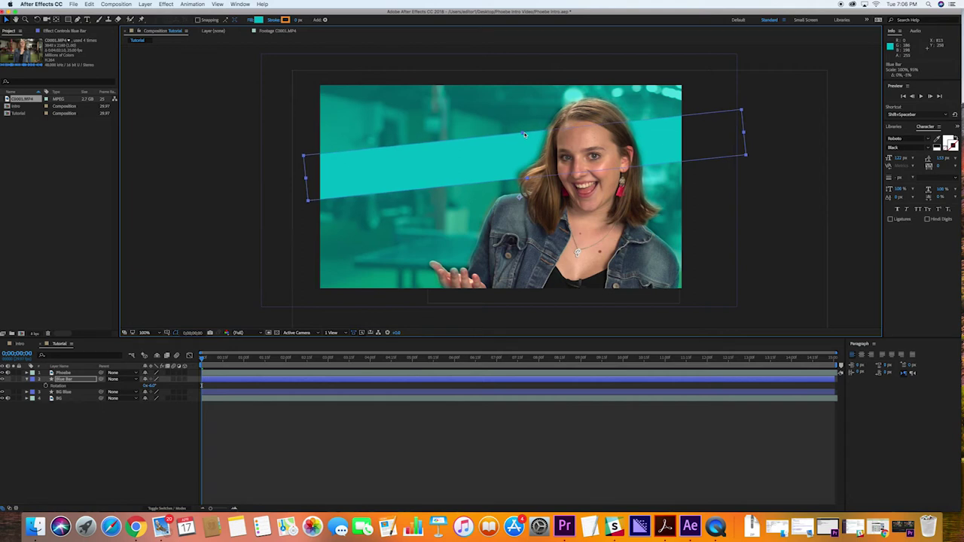
pyautogui.click(810, 195)
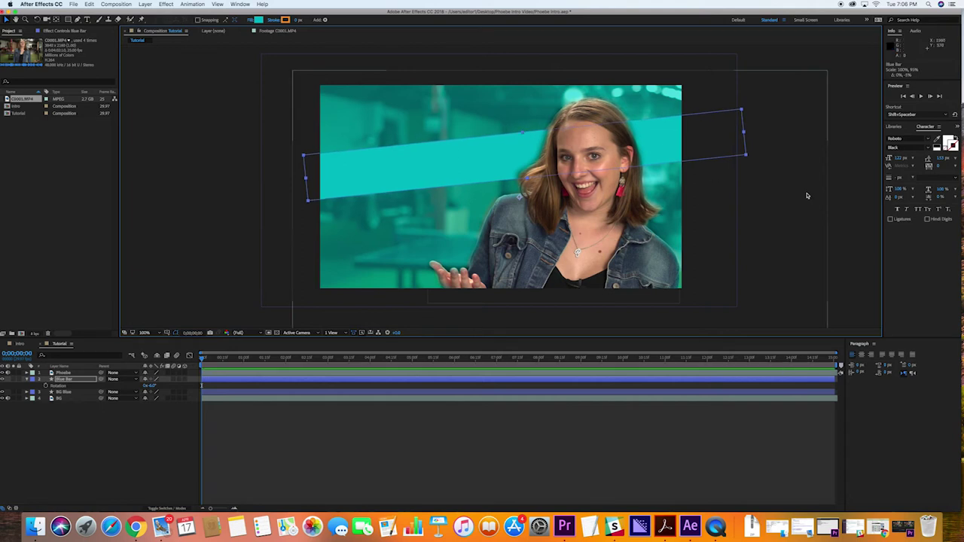
pyautogui.click(846, 195)
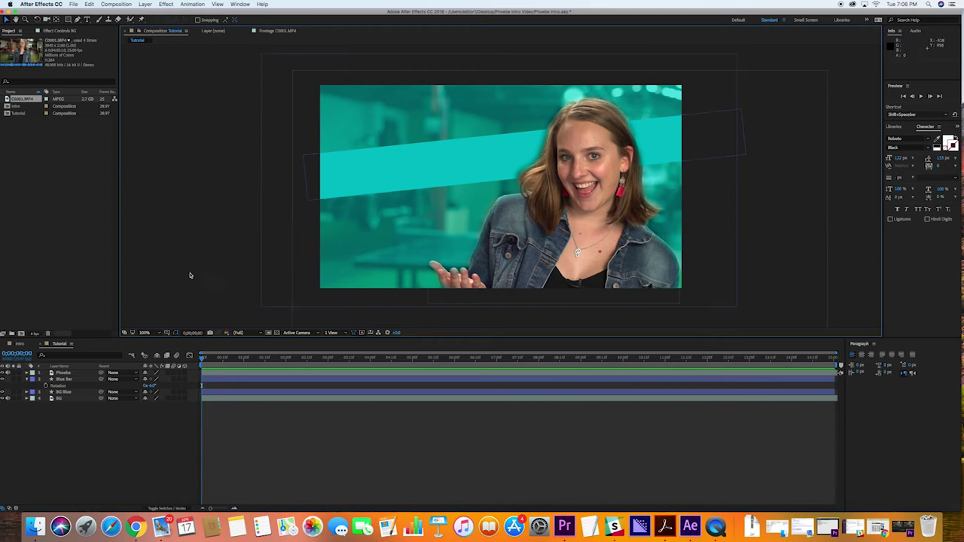
# Add a white heading reading MEET and the woman's first name in capitals above the bar, at 142 px font size.
pyautogui.press('t')
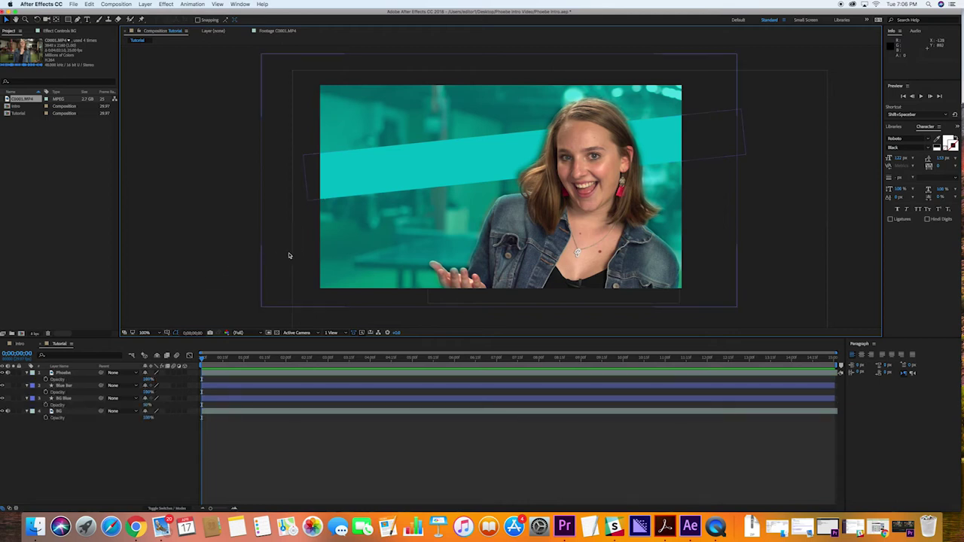
pyautogui.press('super+t')
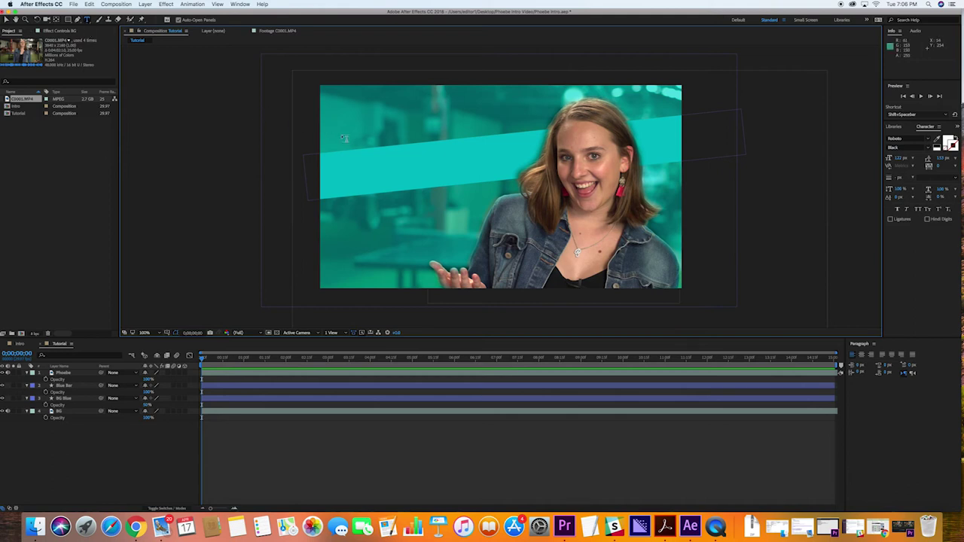
pyautogui.click(486, 148)
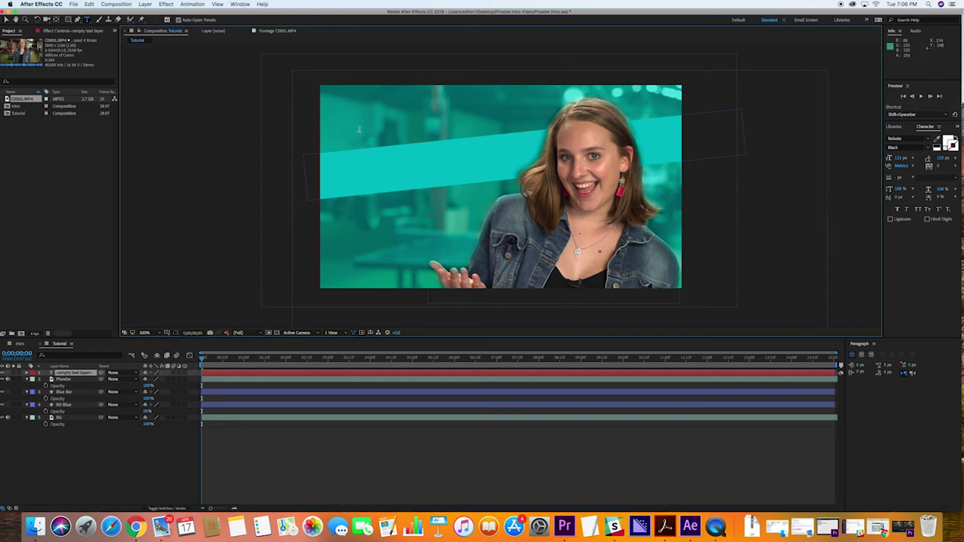
pyautogui.write('MEET PHOE')
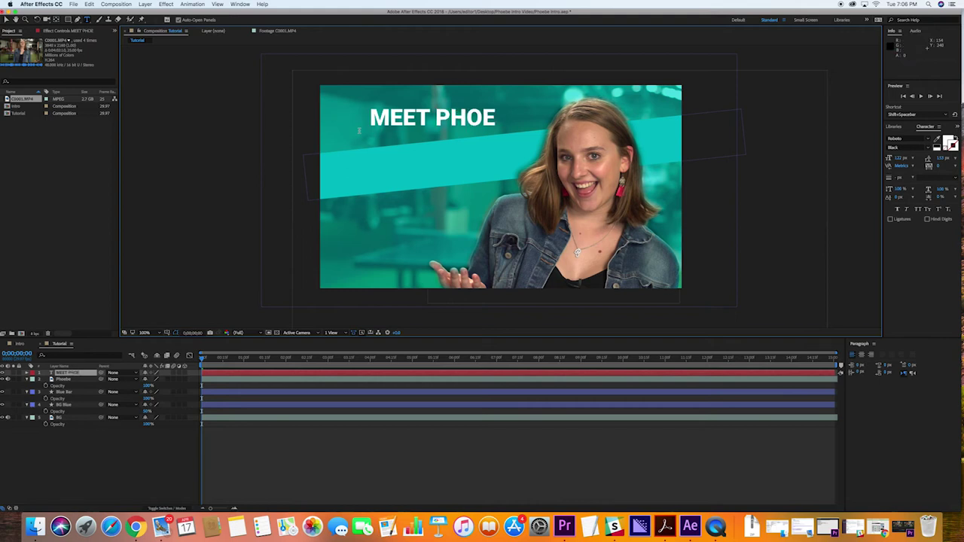
pyautogui.write('BE')
pyautogui.click(6, 19)
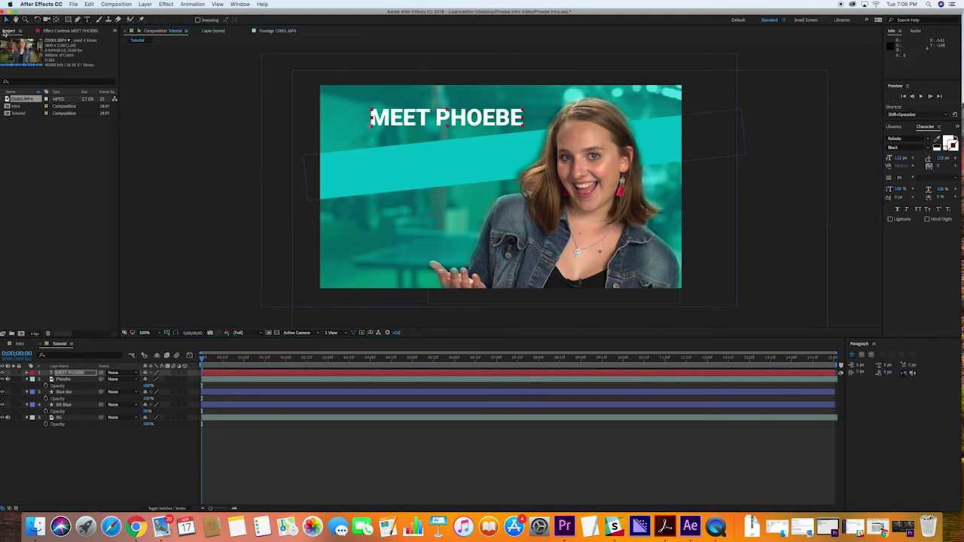
pyautogui.moveTo(400, 119); pyautogui.dragTo(370, 130)
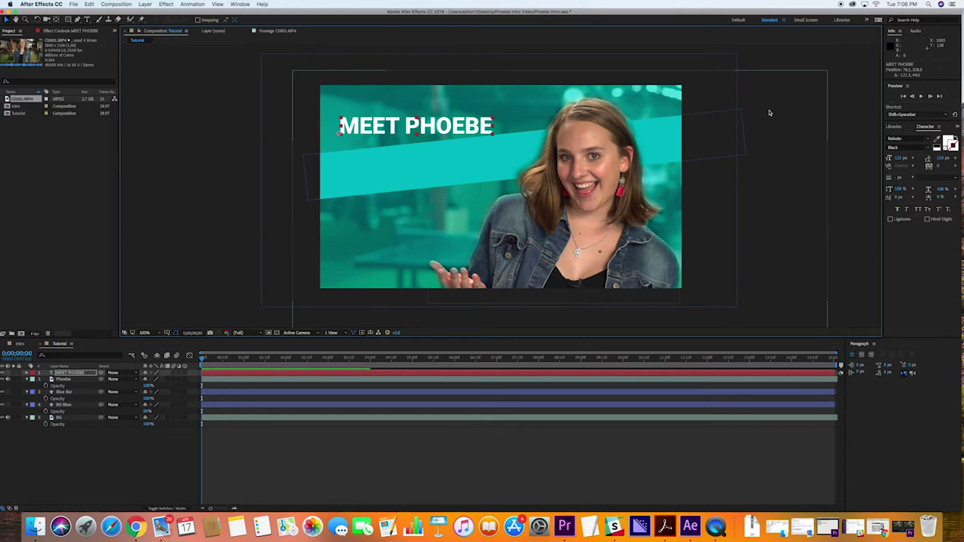
pyautogui.moveTo(896, 161); pyautogui.dragTo(916, 160)
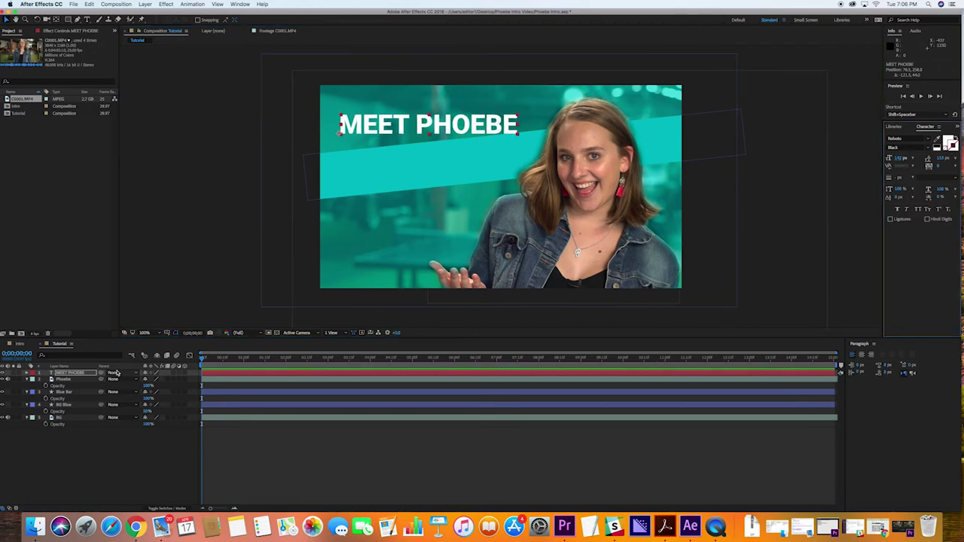
# Rotate the heading to -6° and move it down close to the upper edge of the teal bar.
pyautogui.press('r')
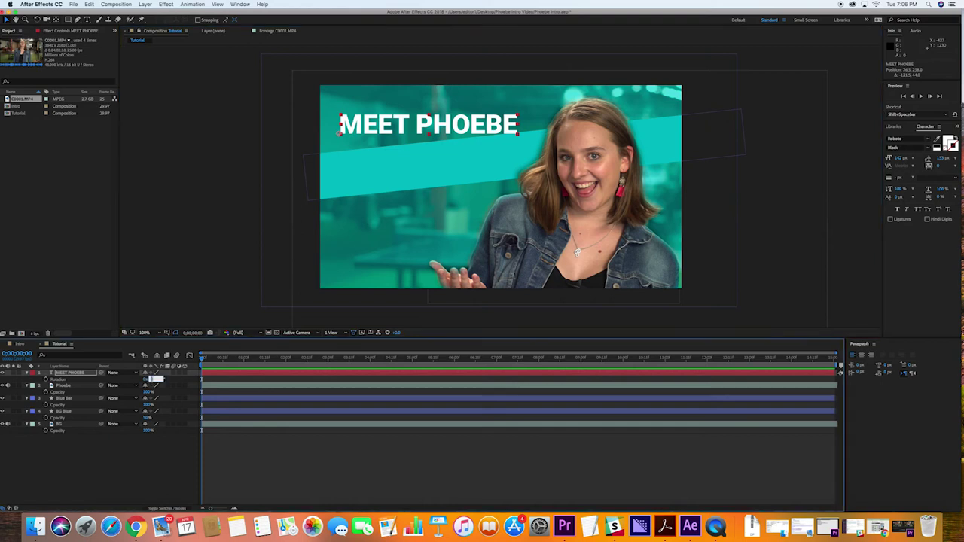
pyautogui.moveTo(154, 379); pyautogui.dragTo(161, 379)
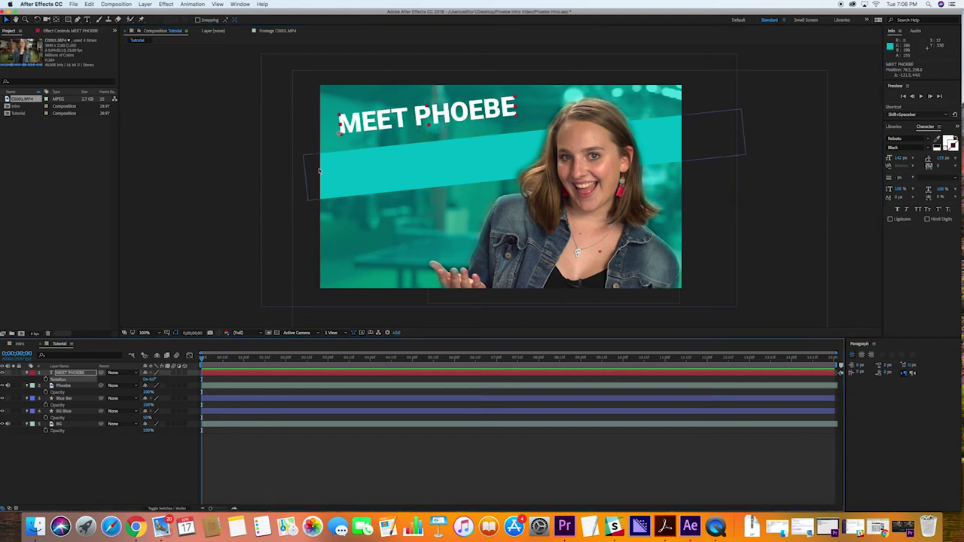
pyautogui.moveTo(380, 131); pyautogui.dragTo(380, 138)
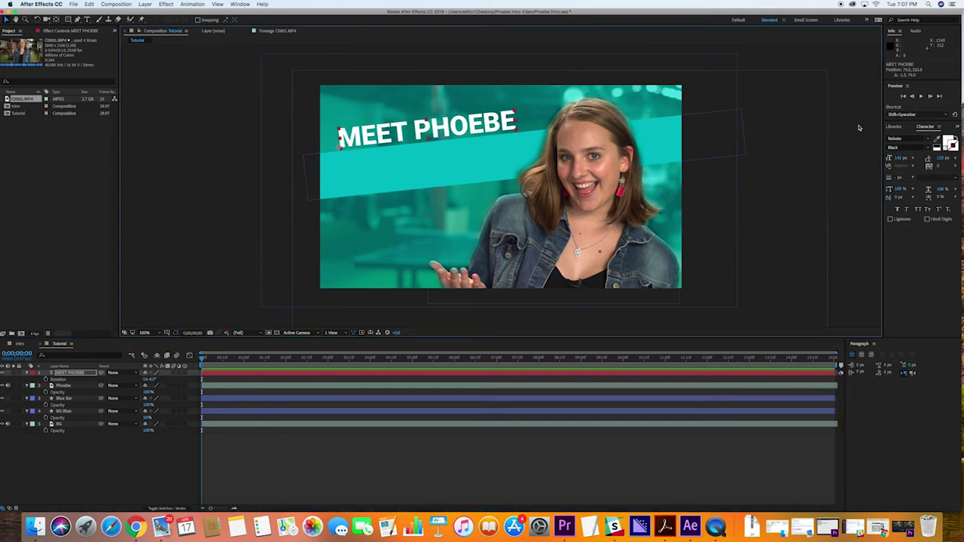
# Enlarge the heading to 168 px and position it between the frame's left edge and the woman's hair.
pyautogui.moveTo(900, 158); pyautogui.dragTo(922, 158)
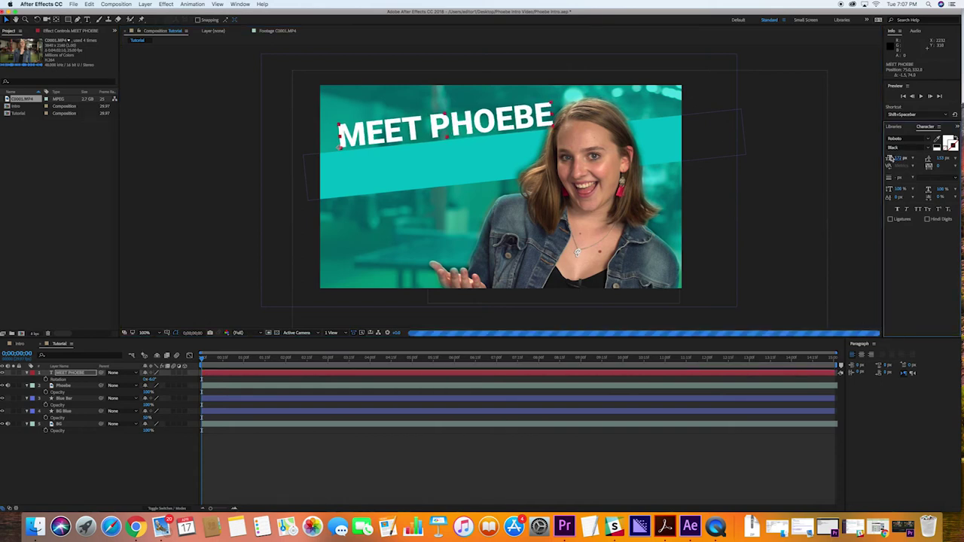
pyautogui.moveTo(486, 124); pyautogui.dragTo(477, 124)
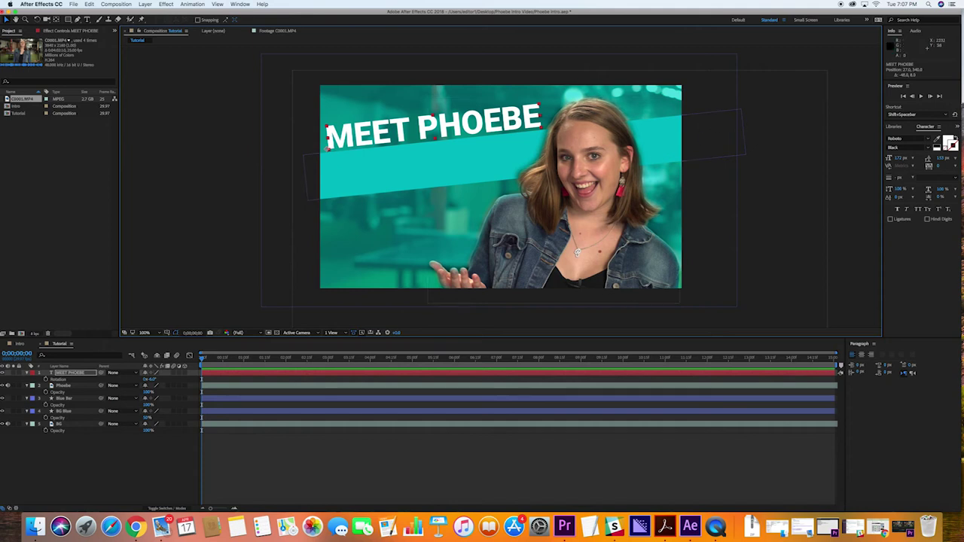
pyautogui.moveTo(909, 159); pyautogui.dragTo(893, 159)
pyautogui.moveTo(478, 129); pyautogui.dragTo(491, 128)
pyautogui.moveTo(898, 158)
pyautogui.mouseDown()
pyautogui.moveTo(907, 159)
pyautogui.moveTo(894, 160)
pyautogui.mouseUp()
pyautogui.moveTo(485, 125); pyautogui.dragTo(476, 127)
pyautogui.click(431, 50)
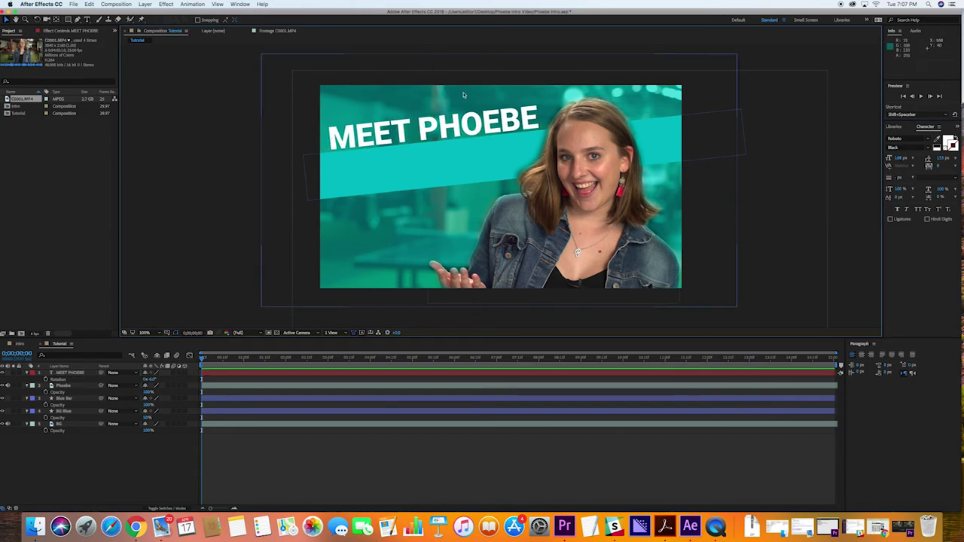
# Nudge the heading a few pixels down so it rests on the teal bar's upper edge.
pyautogui.click(463, 148)
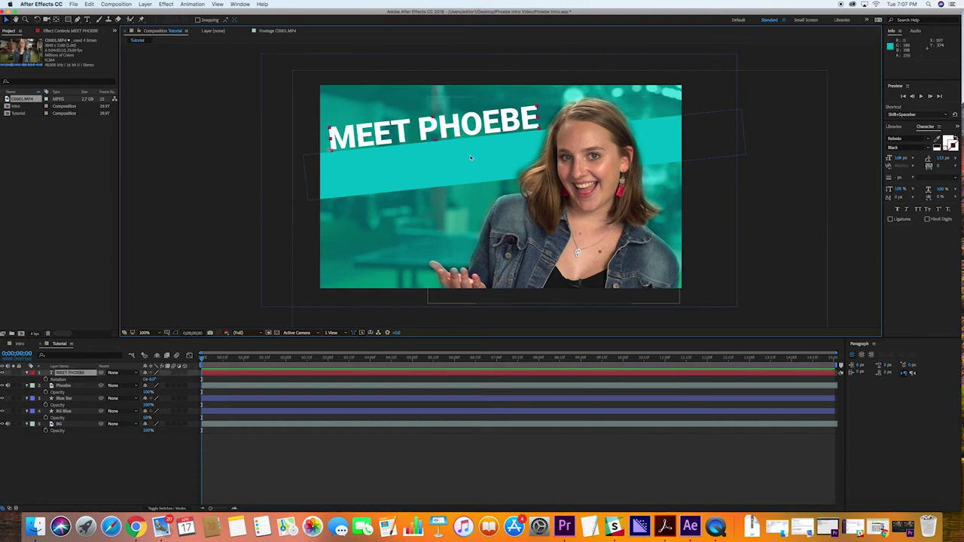
pyautogui.press('Down')
pyautogui.press('Down')
pyautogui.press('Down')
pyautogui.press('Down')
pyautogui.press('Down')
pyautogui.press('Down')
pyautogui.press('Down')
pyautogui.press('Down')
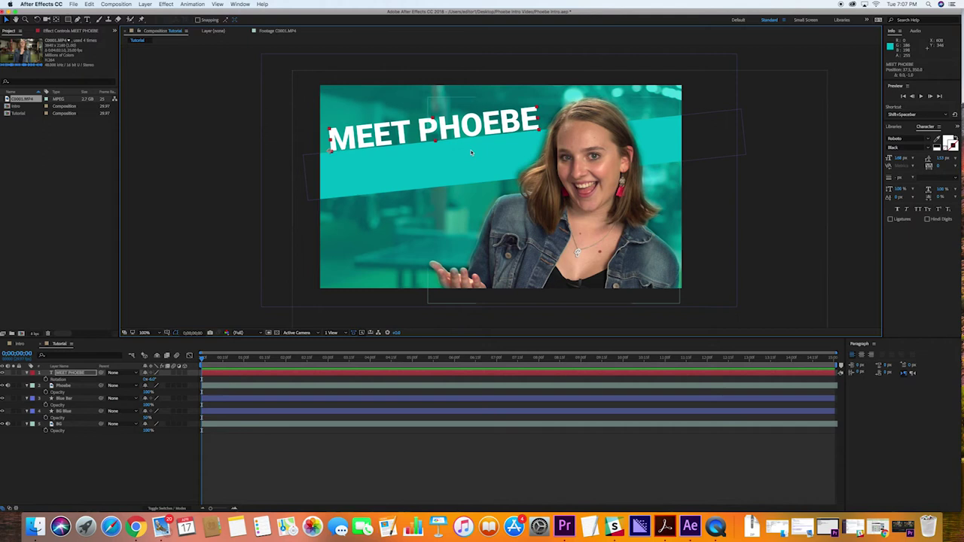
pyautogui.click(286, 207)
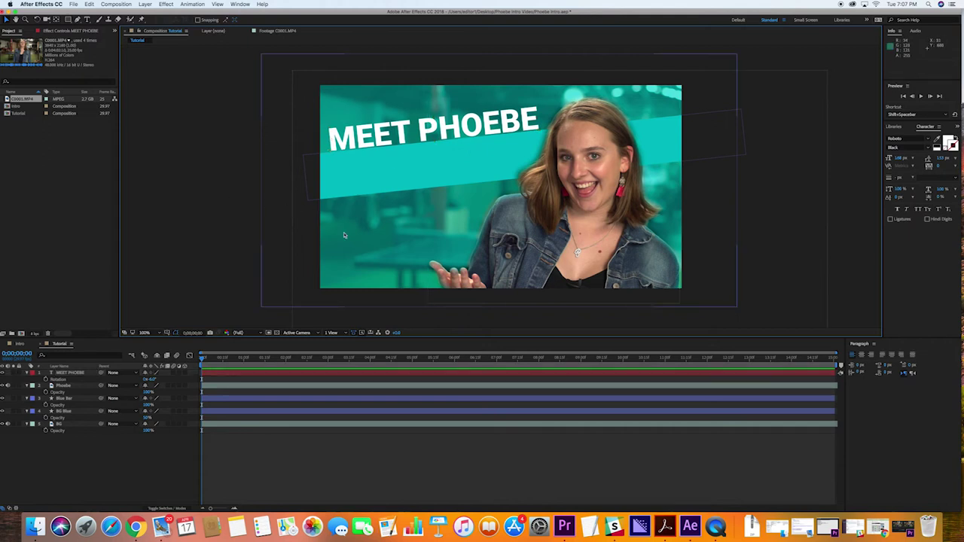
# Add a second text layer reading DIGITAL INTERN over the teal bar below the heading.
pyautogui.press('super+t')
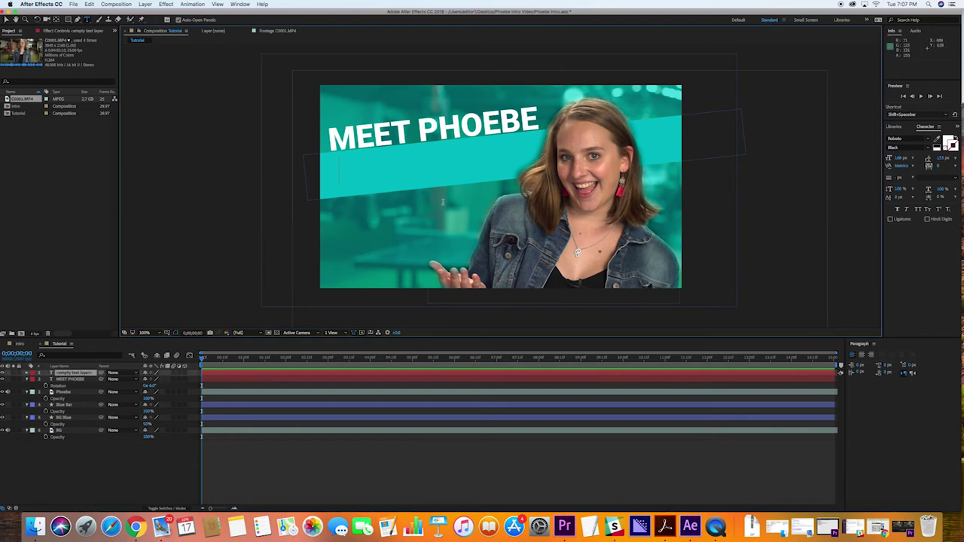
pyautogui.write('Digital')
pyautogui.press('BackSpace')
pyautogui.press('BackSpace')
pyautogui.press('BackSpace')
pyautogui.press('BackSpace')
pyautogui.press('BackSpace')
pyautogui.press('BackSpace')
pyautogui.write('IGITAL')
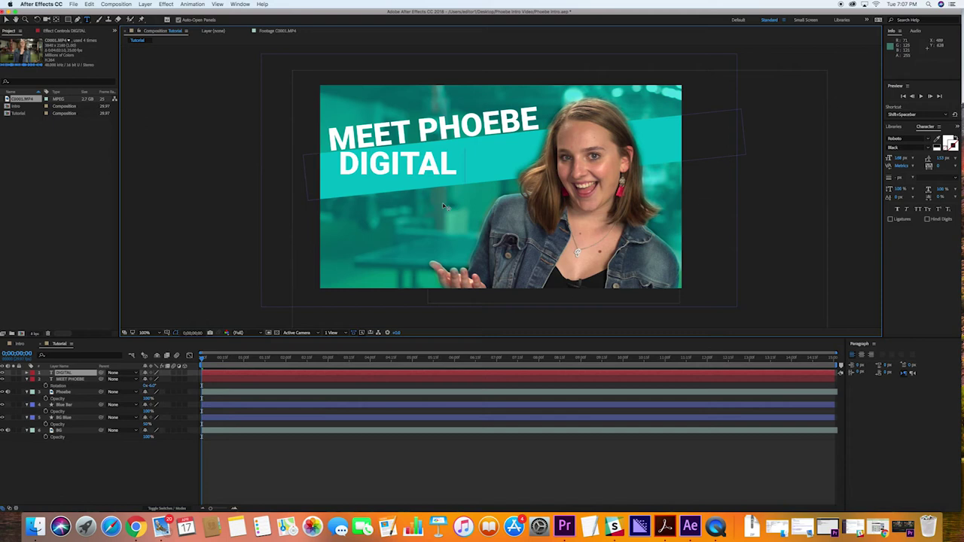
pyautogui.write(' INTERN')
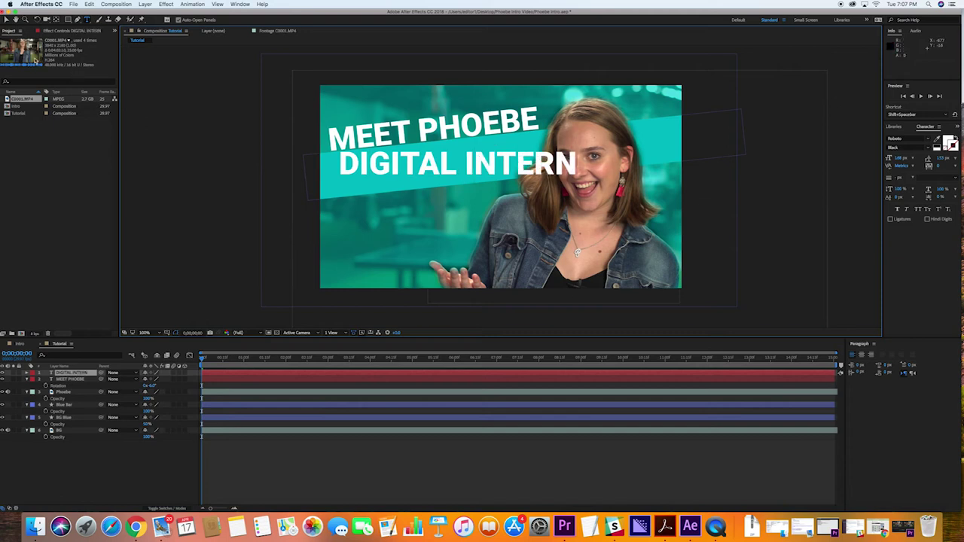
pyautogui.click(6, 20)
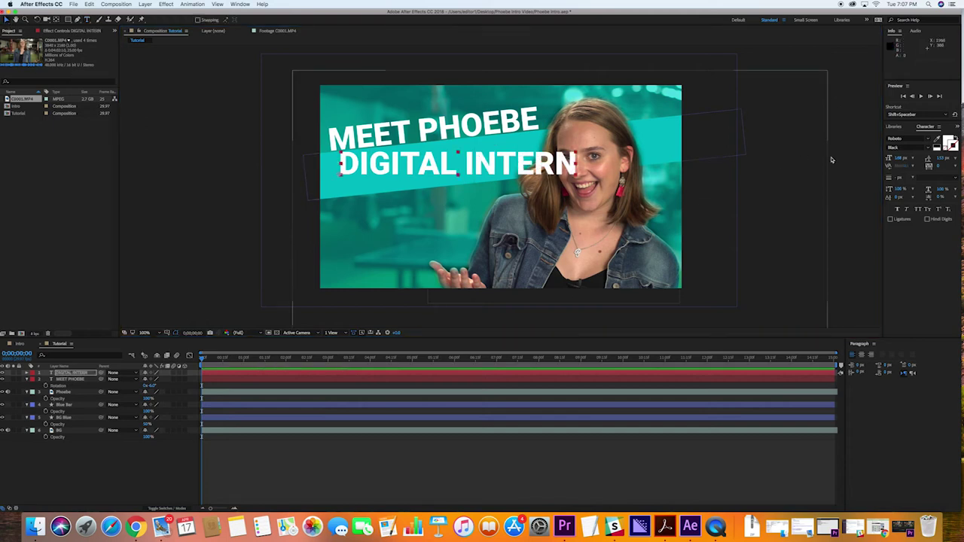
# Reduce the DIGITAL INTERN text to 134 px and position it within the teal bar, beside the woman's hair.
pyautogui.moveTo(899, 158); pyautogui.dragTo(876, 158)
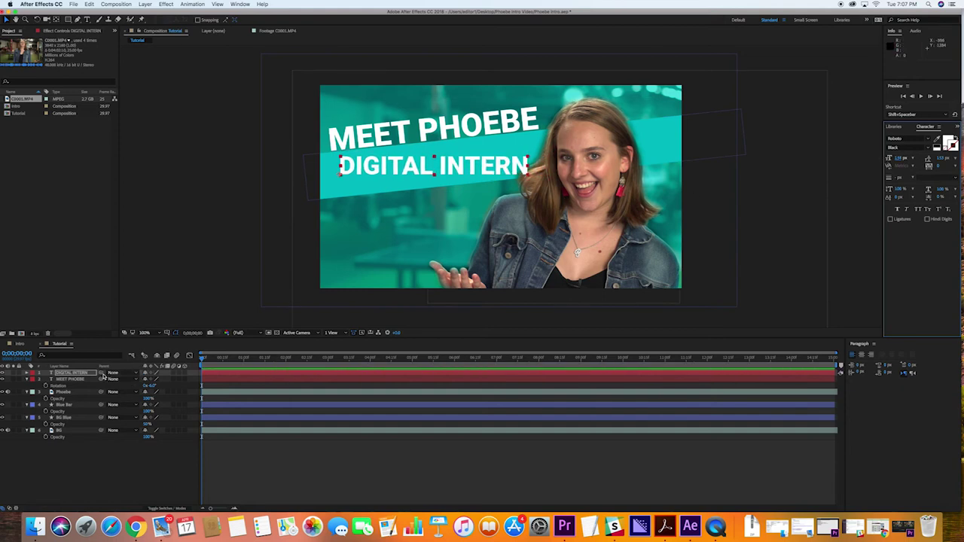
pyautogui.moveTo(100, 373)
pyautogui.mouseDown()
pyautogui.moveTo(76, 406)
pyautogui.moveTo(100, 374)
pyautogui.mouseUp()
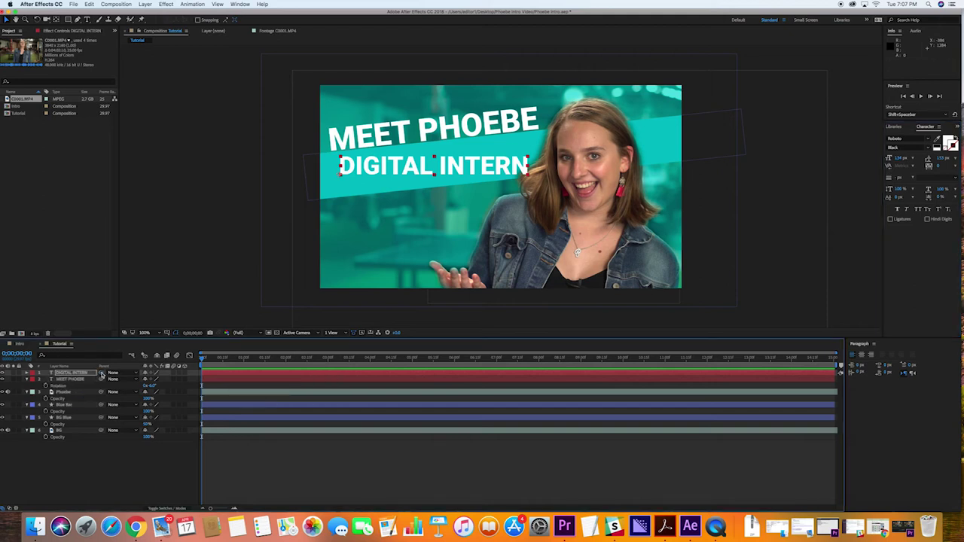
pyautogui.moveTo(356, 162); pyautogui.dragTo(355, 165)
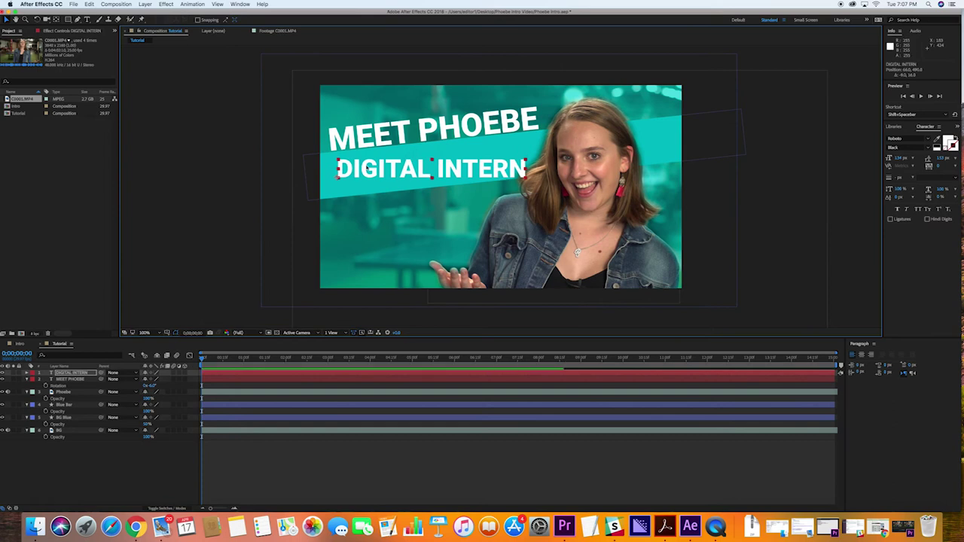
pyautogui.moveTo(457, 174); pyautogui.dragTo(457, 170)
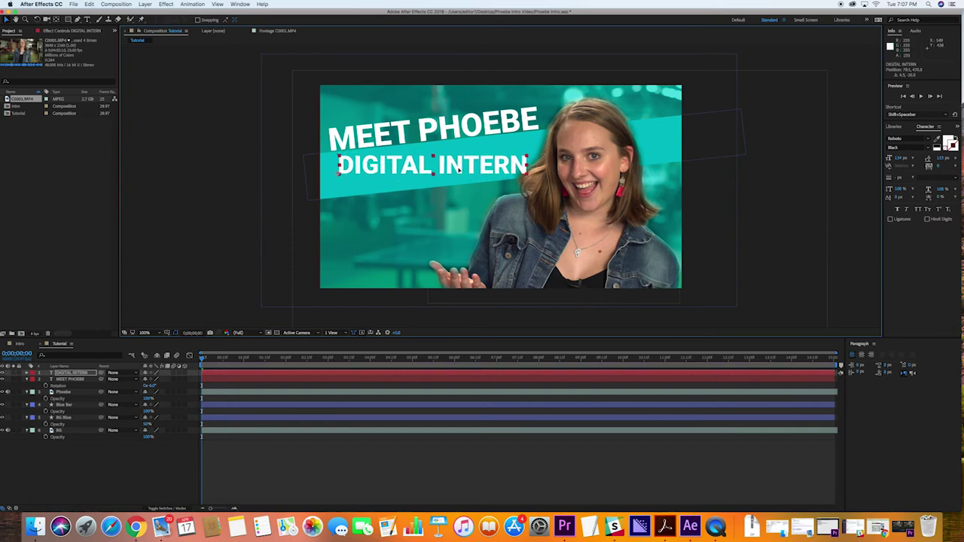
# Make the teal bar slimmer and nudge it up until it meets the bottom of the heading.
pyautogui.click(381, 191)
pyautogui.moveTo(526, 178); pyautogui.dragTo(527, 182)
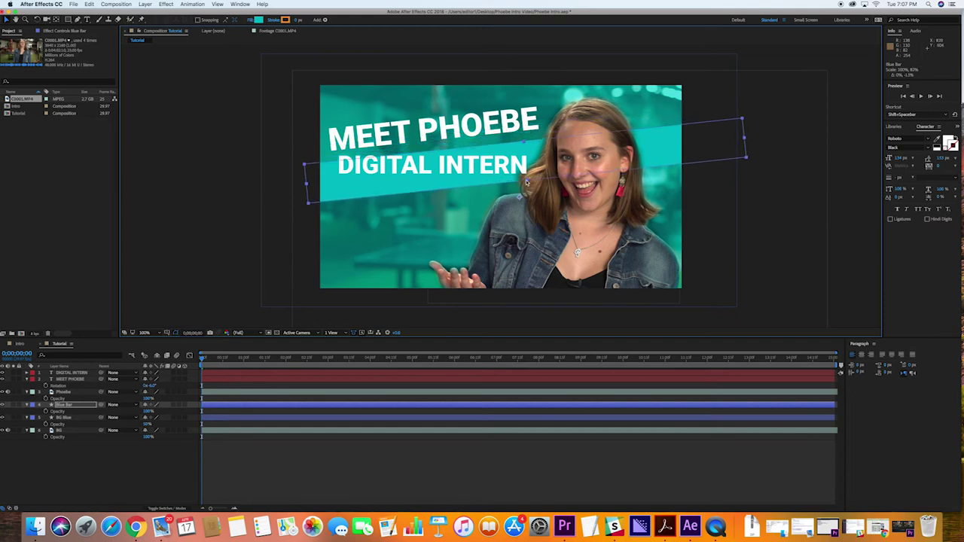
pyautogui.press('Up')
pyautogui.press('Up')
pyautogui.press('Up')
pyautogui.press('Up')
pyautogui.press('Up')
pyautogui.press('Up')
pyautogui.press('Up')
pyautogui.press('Up')
pyautogui.press('Up')
pyautogui.press('Up')
pyautogui.press('Up')
pyautogui.press('Up')
pyautogui.press('Up')
pyautogui.press('Up')
pyautogui.press('Up')
pyautogui.press('Up')
pyautogui.press('Up')
pyautogui.press('Up')
pyautogui.press('Up')
pyautogui.press('Up')
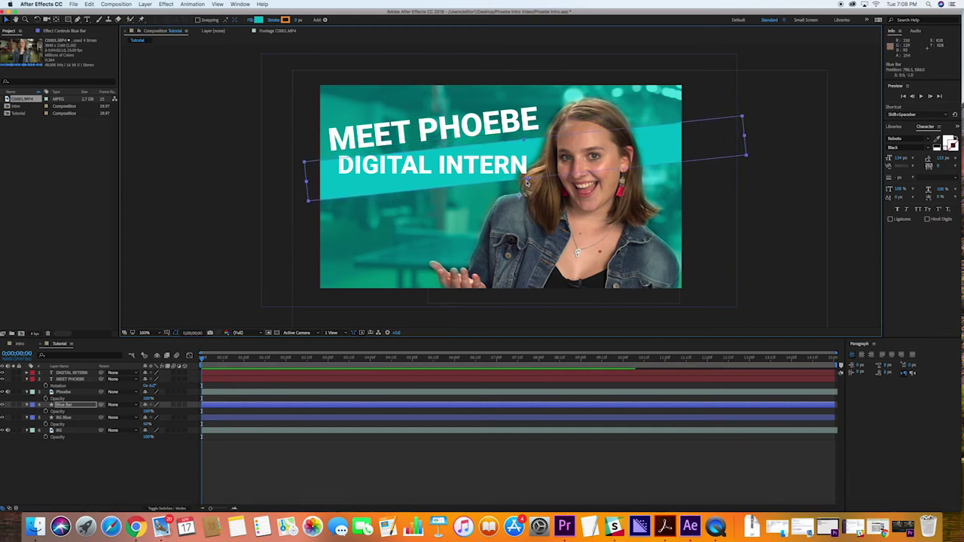
pyautogui.press('Up')
pyautogui.press('Up')
pyautogui.press('Up')
pyautogui.press('Up')
pyautogui.press('Up')
pyautogui.press('Up')
pyautogui.press('Up')
pyautogui.press('Up')
pyautogui.press('Up')
pyautogui.press('Up')
pyautogui.press('Up')
pyautogui.press('Up')
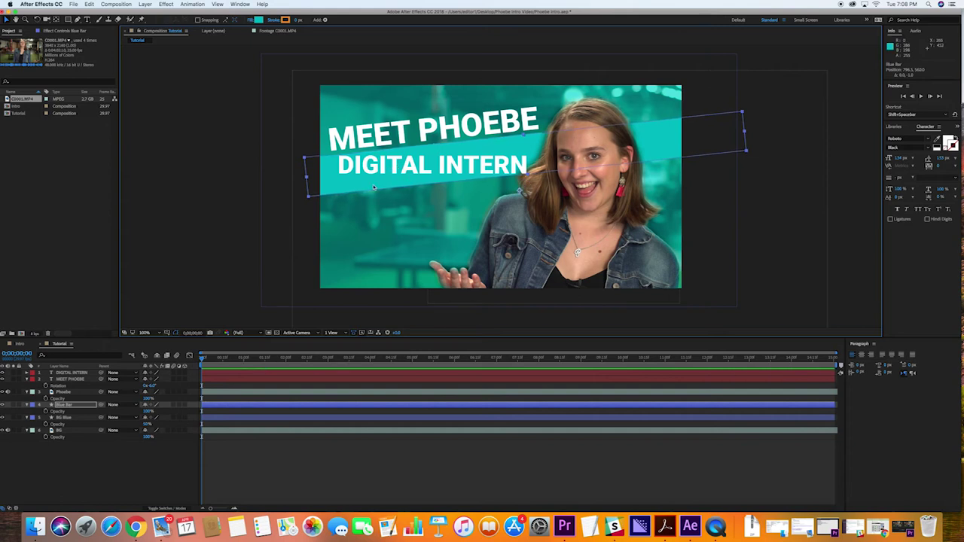
pyautogui.click(207, 241)
# Try to parent the DIGITAL INTERN text layer to the Blue Bar layer.
pyautogui.click(426, 169)
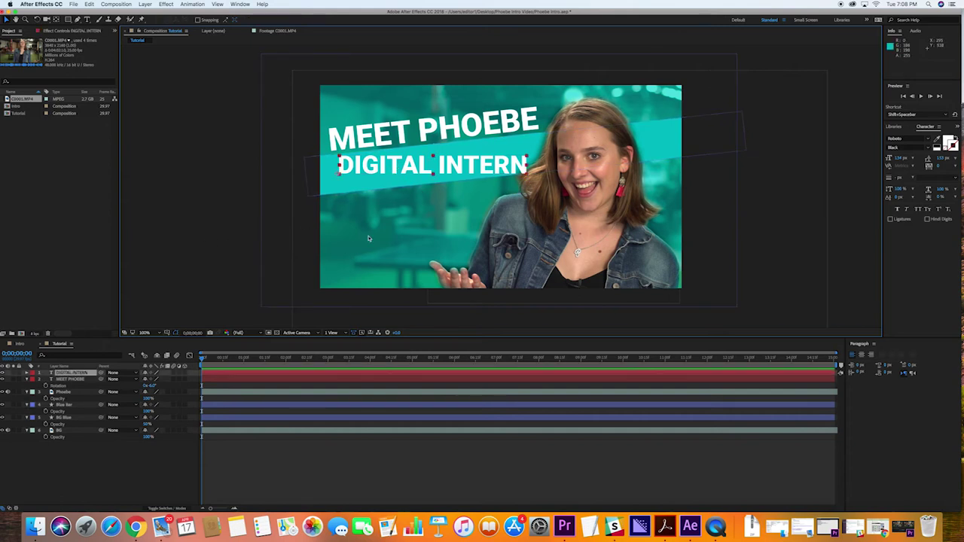
pyautogui.moveTo(104, 373); pyautogui.dragTo(69, 404)
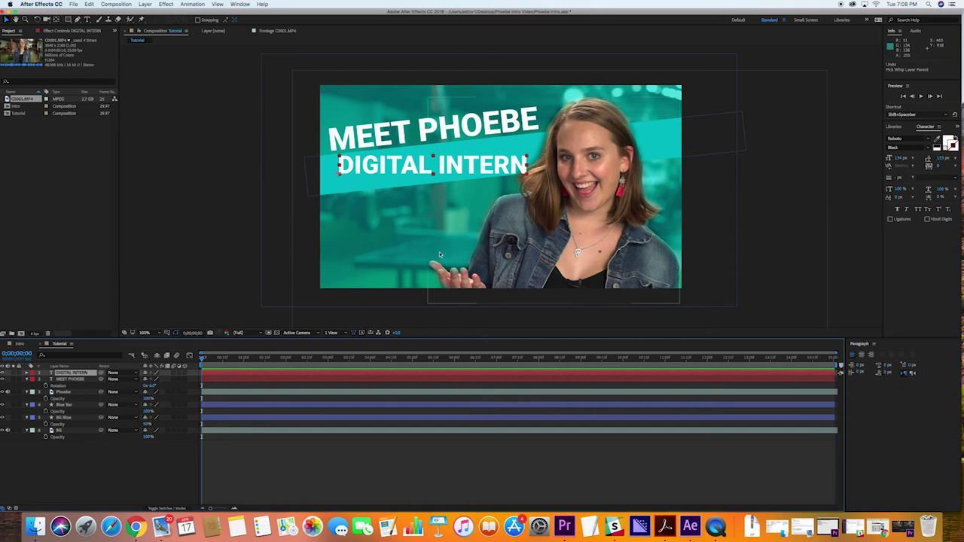
# Undo the parenting, rotate the DIGITAL INTERN text to -6° and reposition it evenly within the tilted teal bar.
pyautogui.press('super+z')
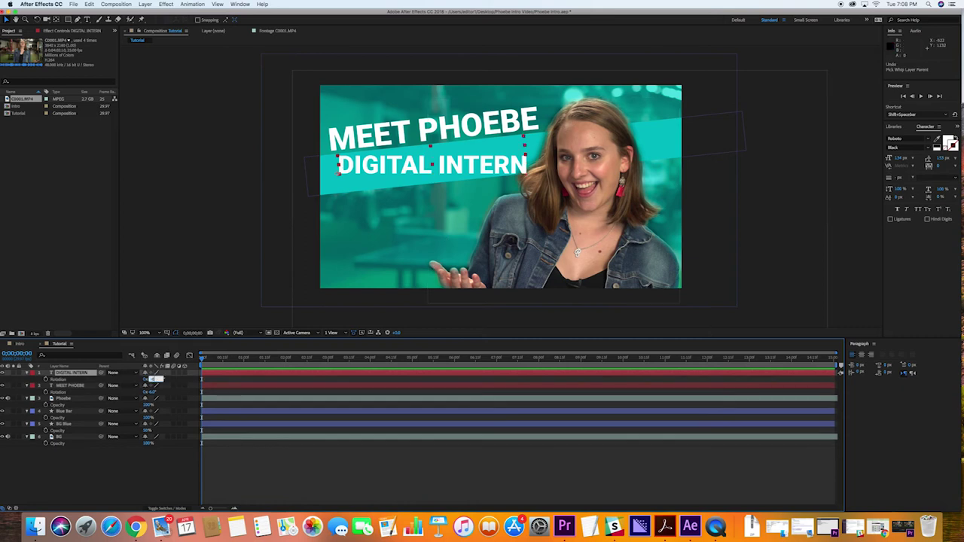
pyautogui.moveTo(155, 378); pyautogui.dragTo(148, 378)
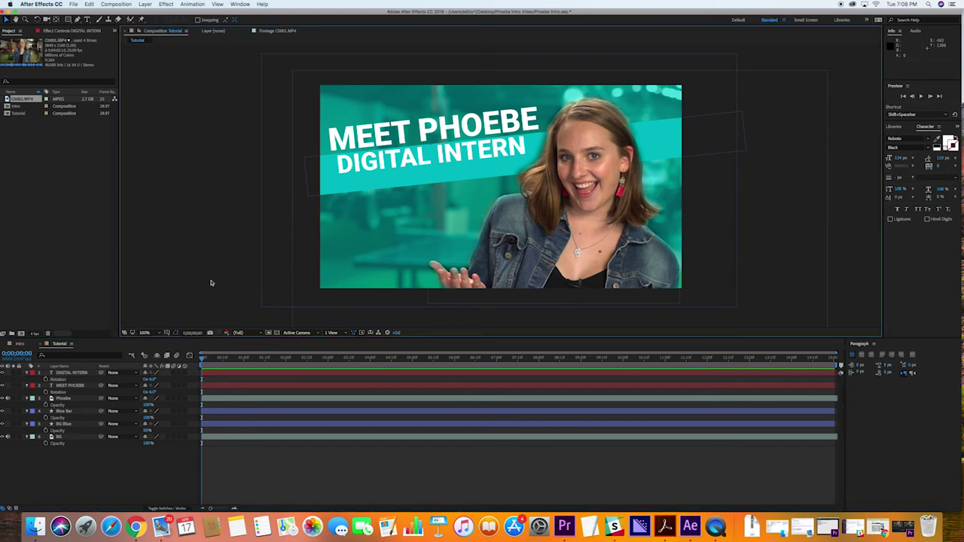
pyautogui.moveTo(393, 164); pyautogui.dragTo(396, 168)
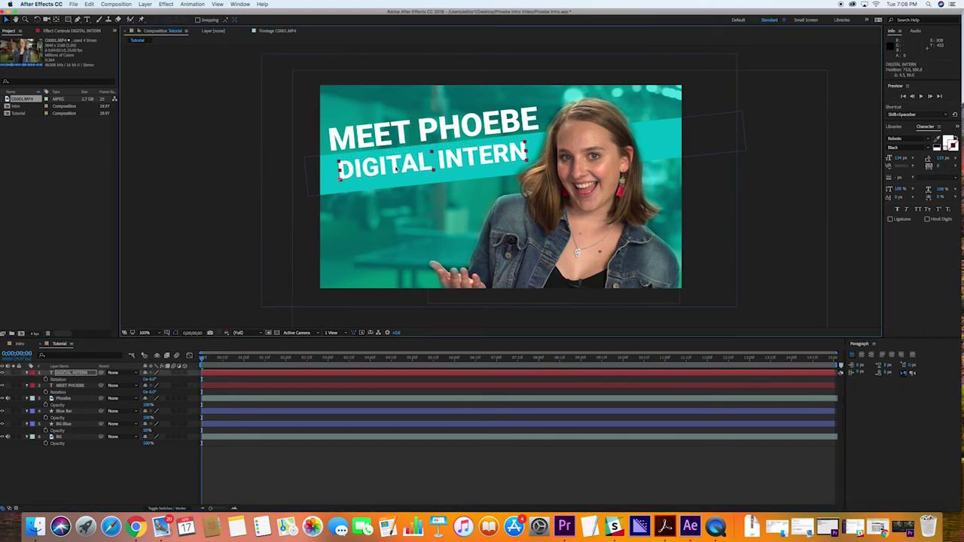
pyautogui.click(276, 209)
pyautogui.moveTo(462, 161); pyautogui.dragTo(464, 160)
pyautogui.click(226, 202)
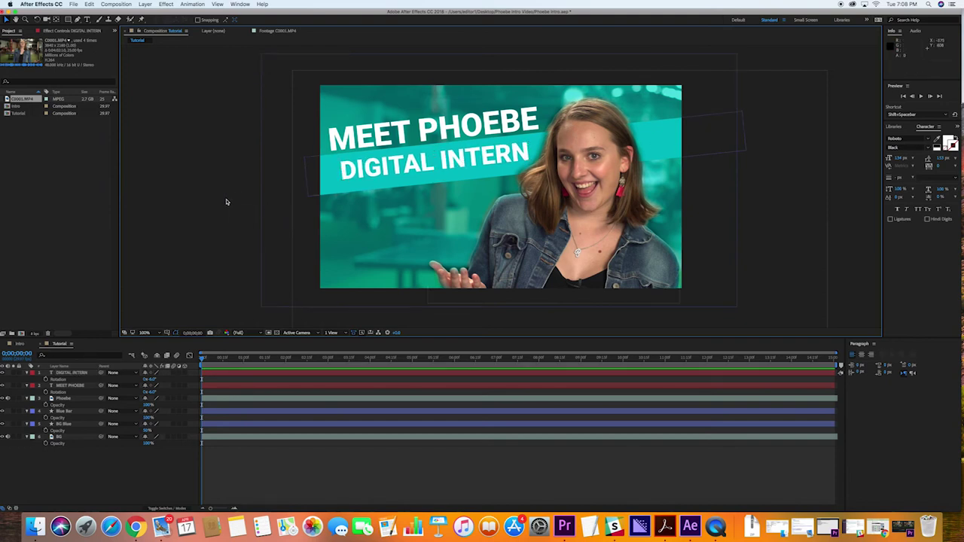
pyautogui.moveTo(462, 163); pyautogui.dragTo(464, 163)
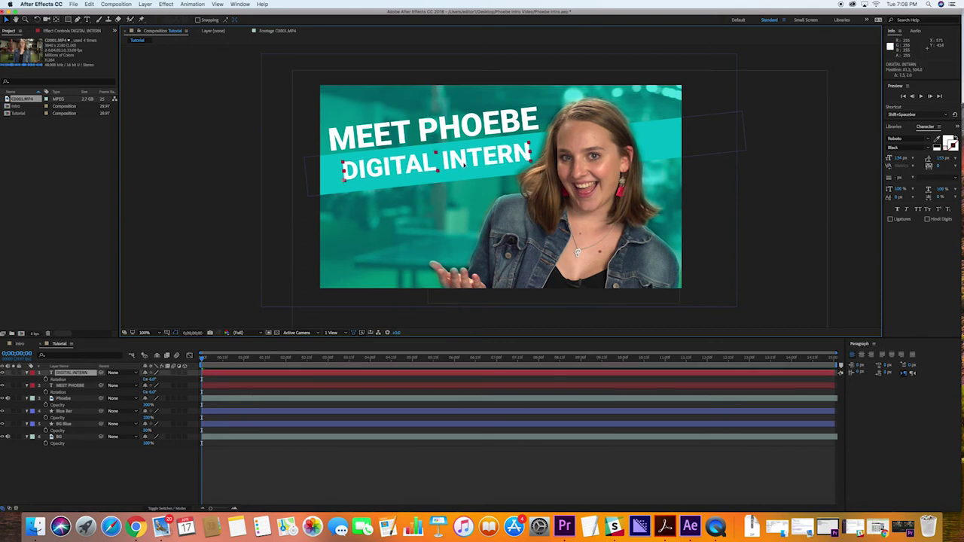
pyautogui.click(236, 217)
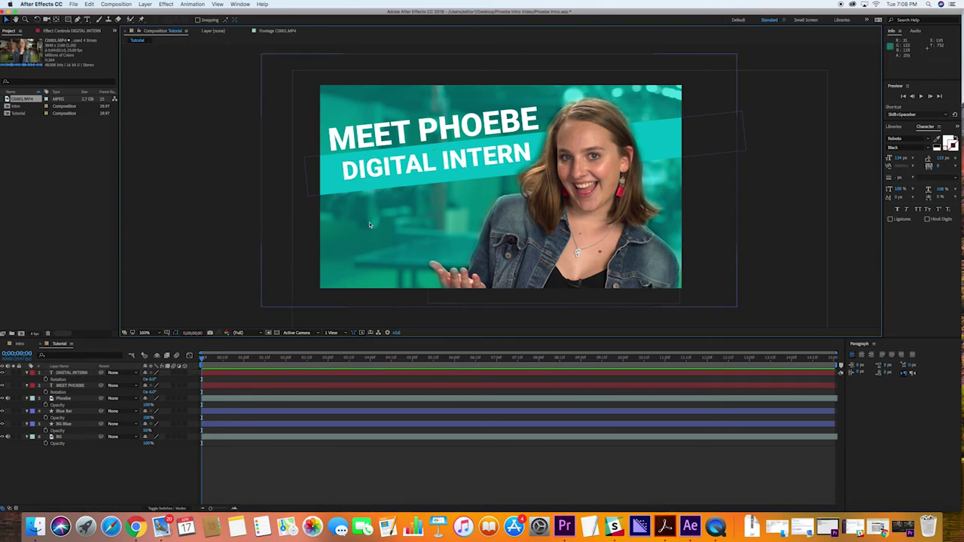
# Reduce the DIGITAL INTERN text to 124 px and reposition it in the teal bar, clear of the woman's hair.
pyautogui.click(18, 344)
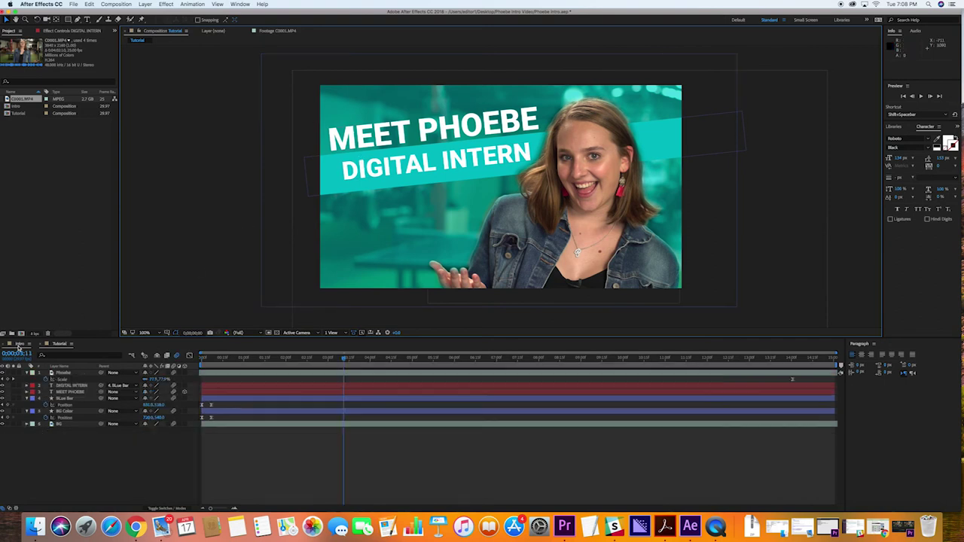
pyautogui.click(59, 345)
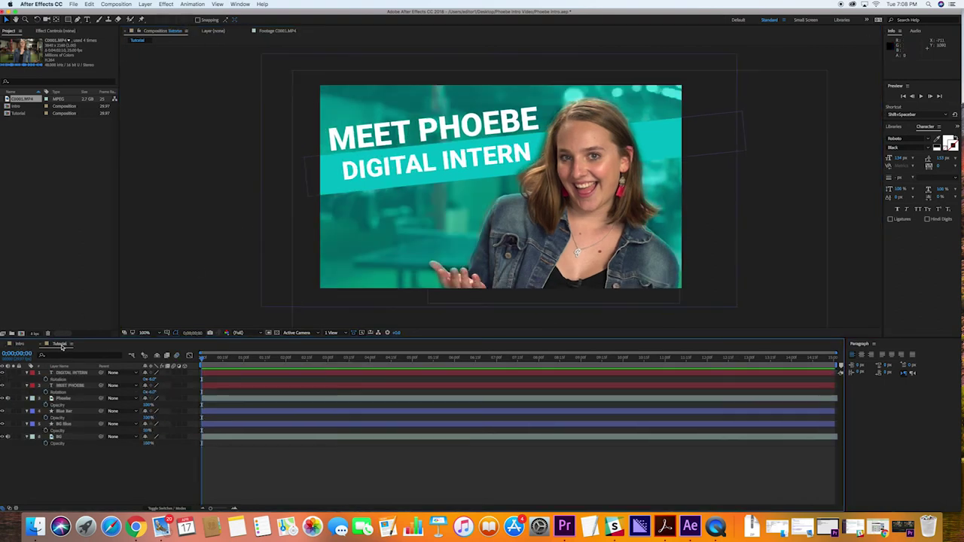
pyautogui.moveTo(898, 162); pyautogui.dragTo(894, 160)
pyautogui.moveTo(467, 165); pyautogui.dragTo(471, 165)
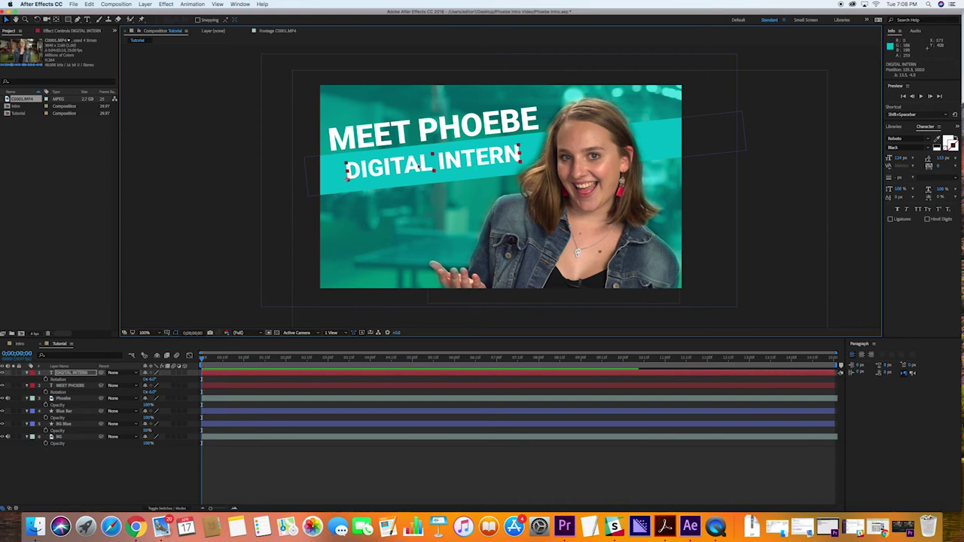
pyautogui.click(209, 173)
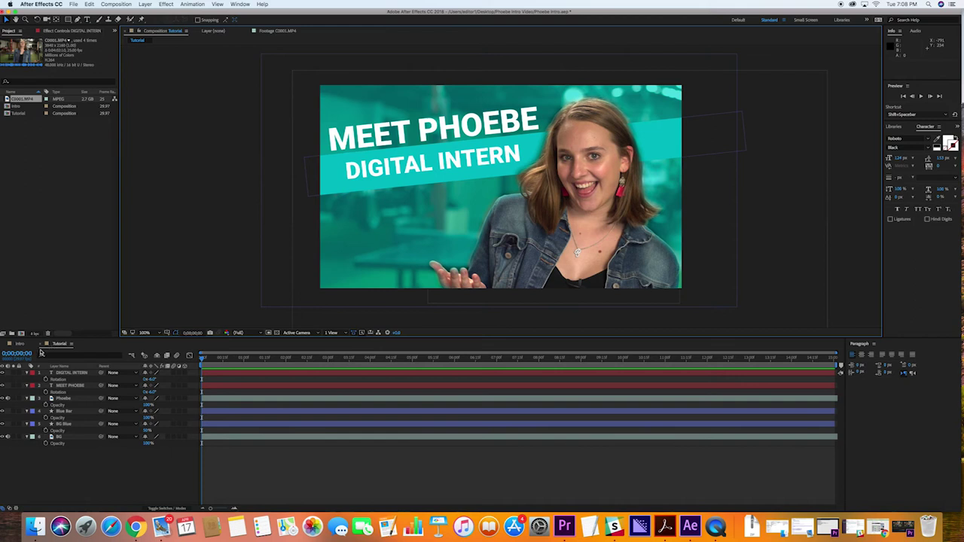
# Parent the DIGITAL INTERN text layer to the Blue Bar layer and set its rotation to 0°.
pyautogui.click(20, 343)
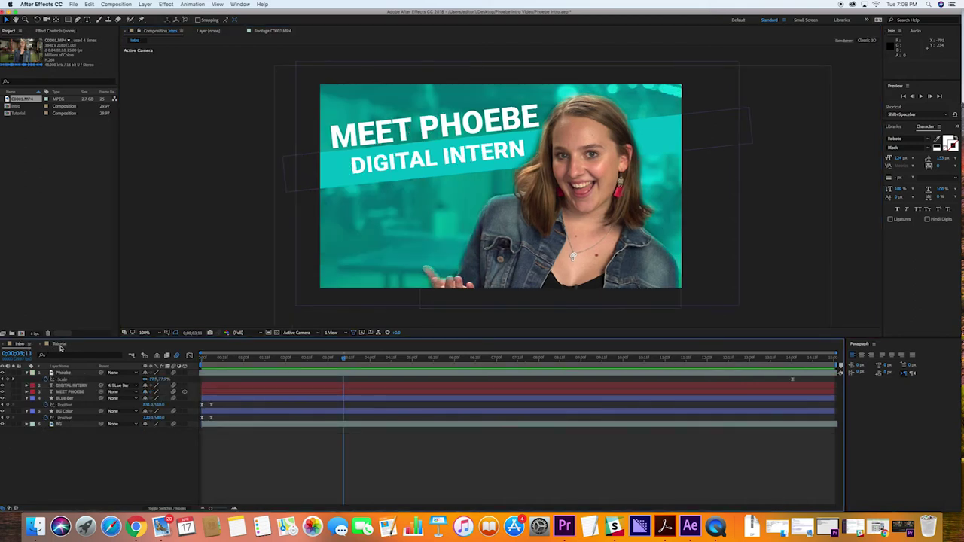
pyautogui.click(58, 345)
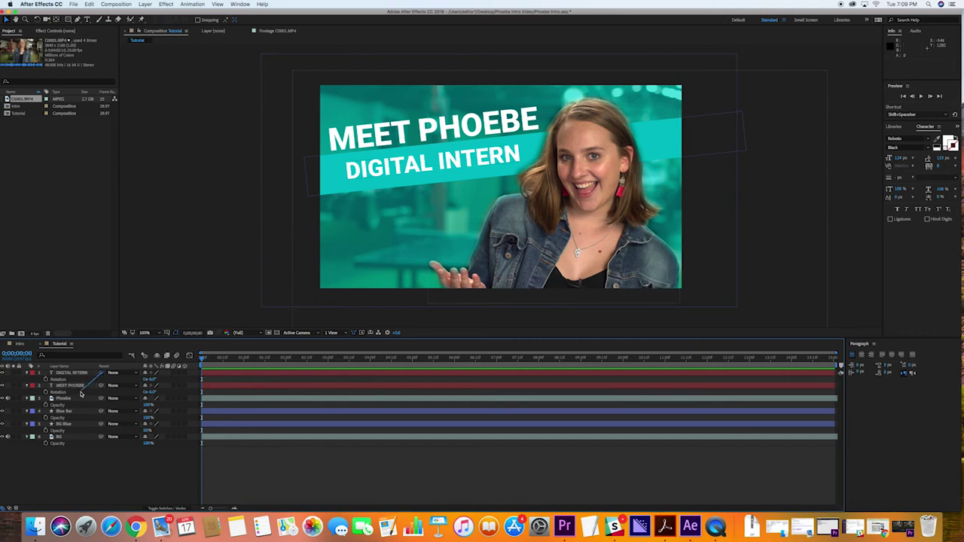
pyautogui.moveTo(81, 395)
pyautogui.mouseDown()
pyautogui.moveTo(77, 372)
pyautogui.moveTo(76, 411)
pyautogui.mouseUp()
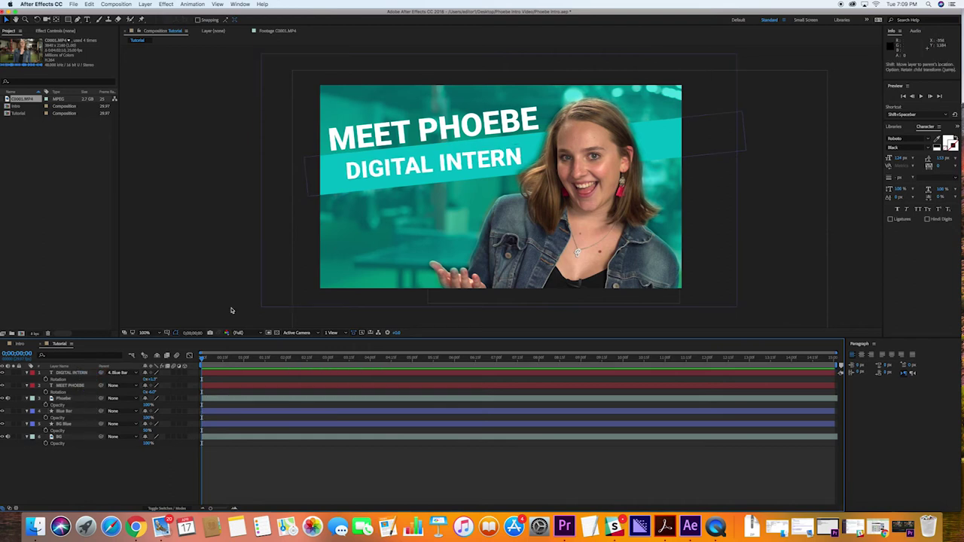
pyautogui.click(155, 381)
pyautogui.write('0')
pyautogui.press('Return')
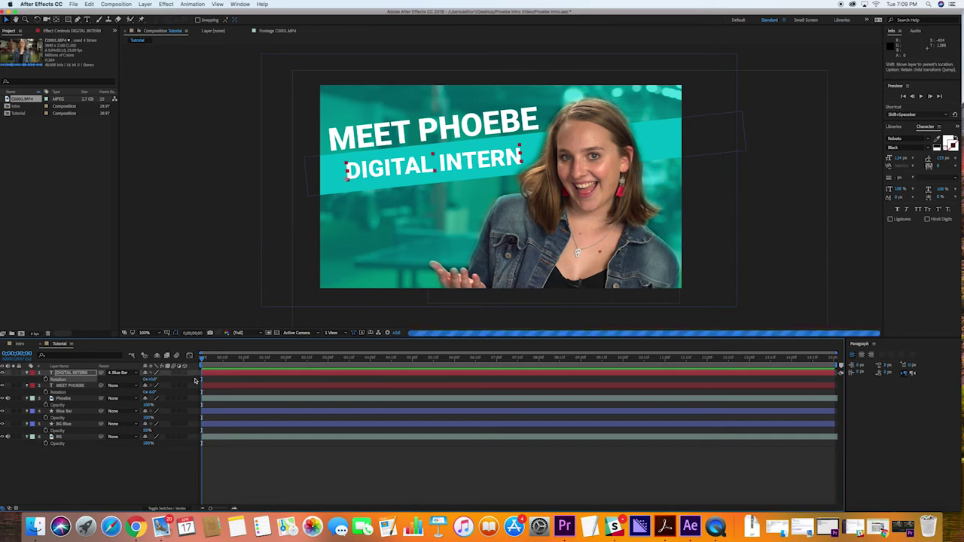
pyautogui.click(215, 219)
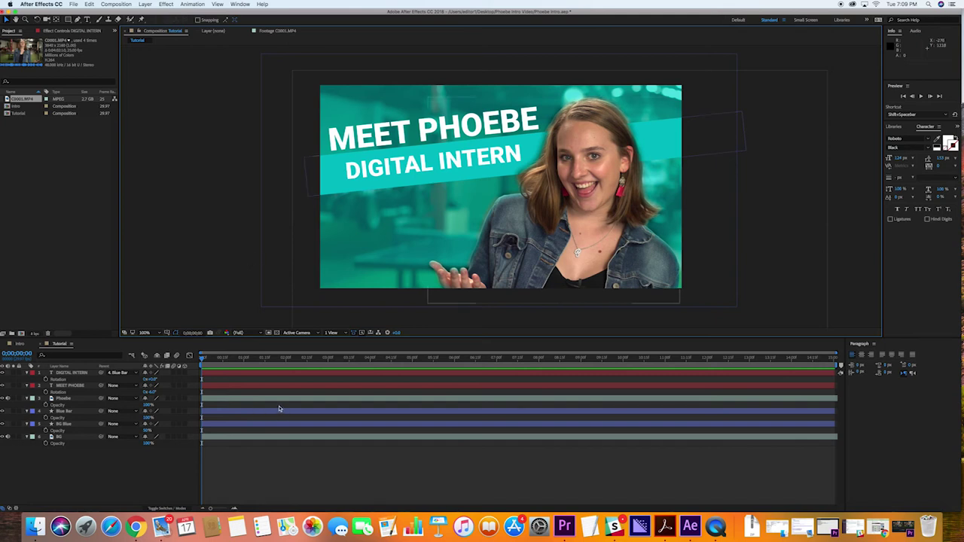
# Show only the Blue Bar layer's Position property and move the cut-out woman's layer to the top of the stack.
pyautogui.press('u')
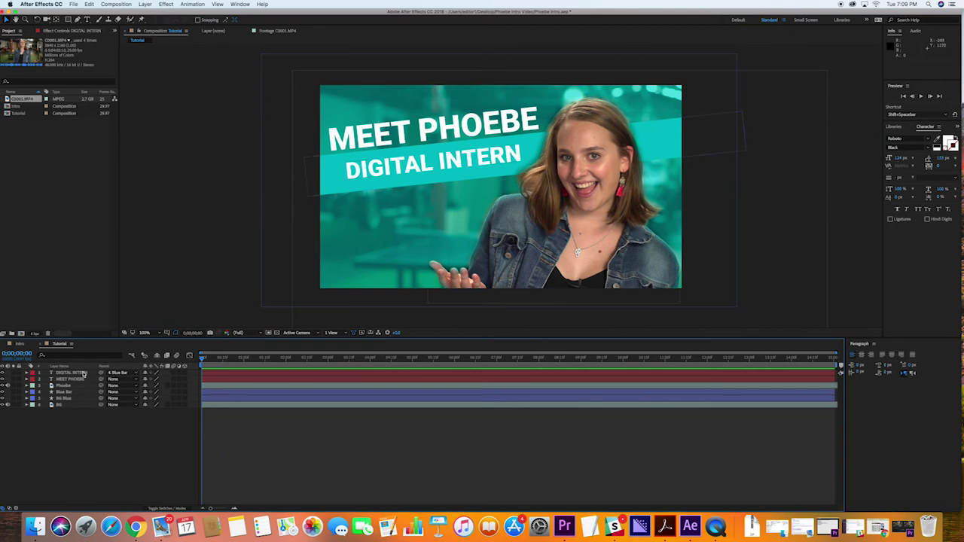
pyautogui.click(66, 392)
pyautogui.press('p')
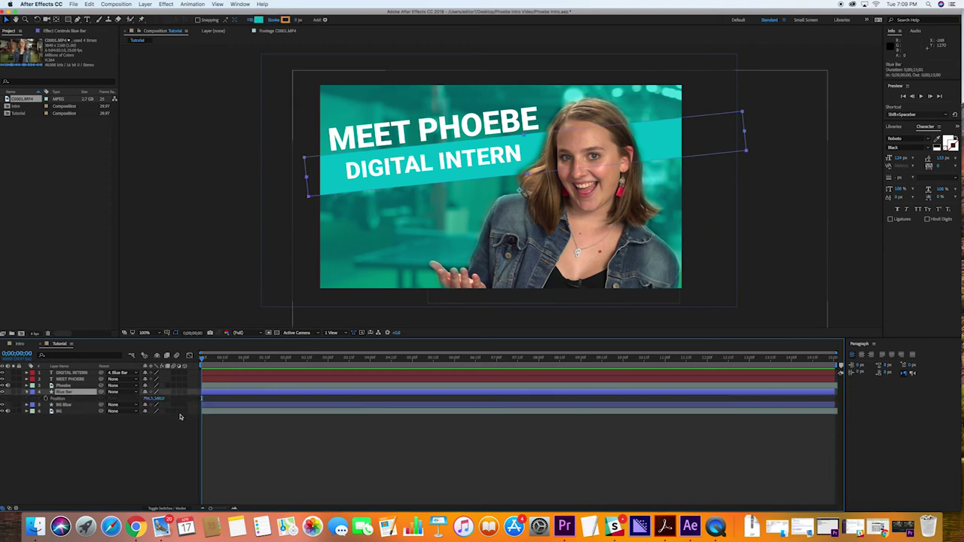
pyautogui.moveTo(149, 397); pyautogui.dragTo(181, 406)
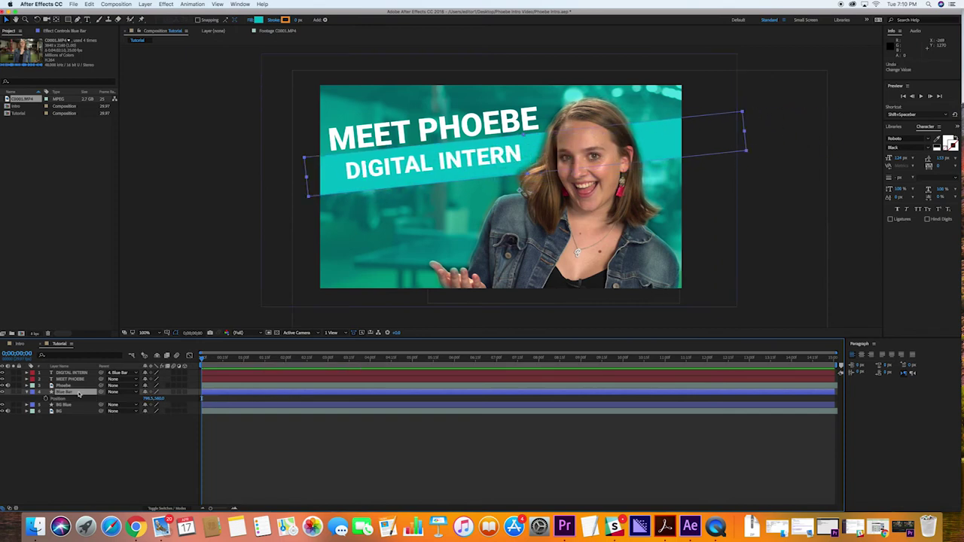
pyautogui.moveTo(66, 386); pyautogui.dragTo(71, 375)
# Keyframe the Blue Bar to slide from about 2361, 332 outside the frame at 0 seconds to its place at 1 second, and preview it.
pyautogui.click(46, 399)
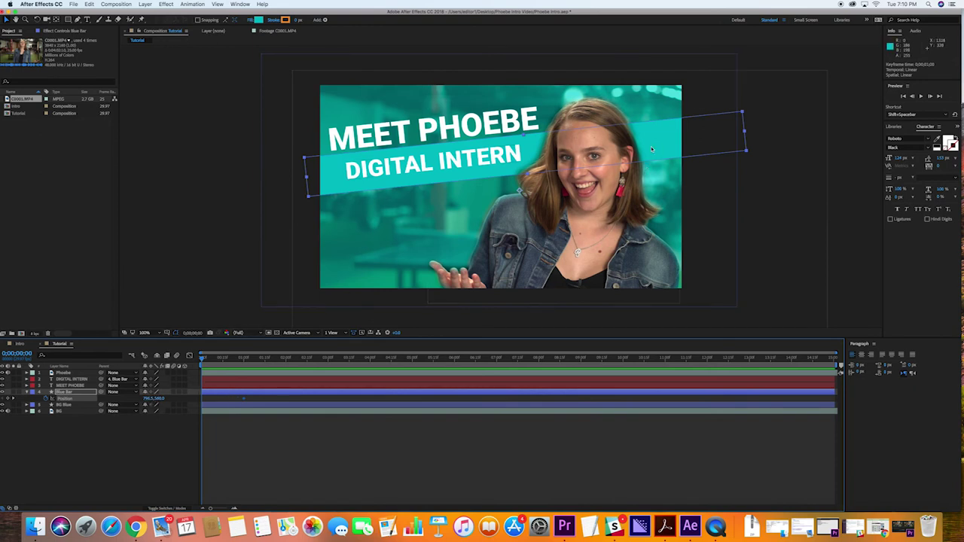
pyautogui.moveTo(651, 146); pyautogui.dragTo(815, 138)
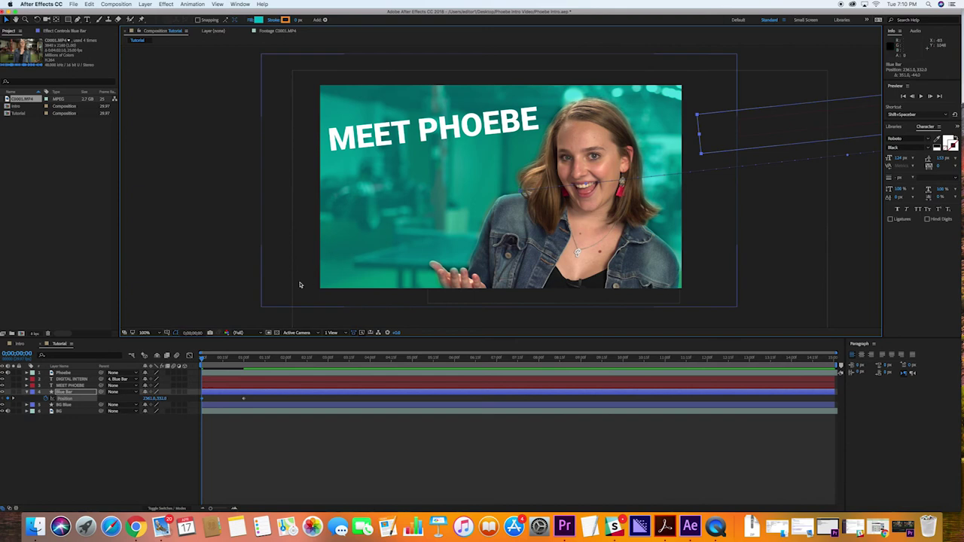
pyautogui.press('space')
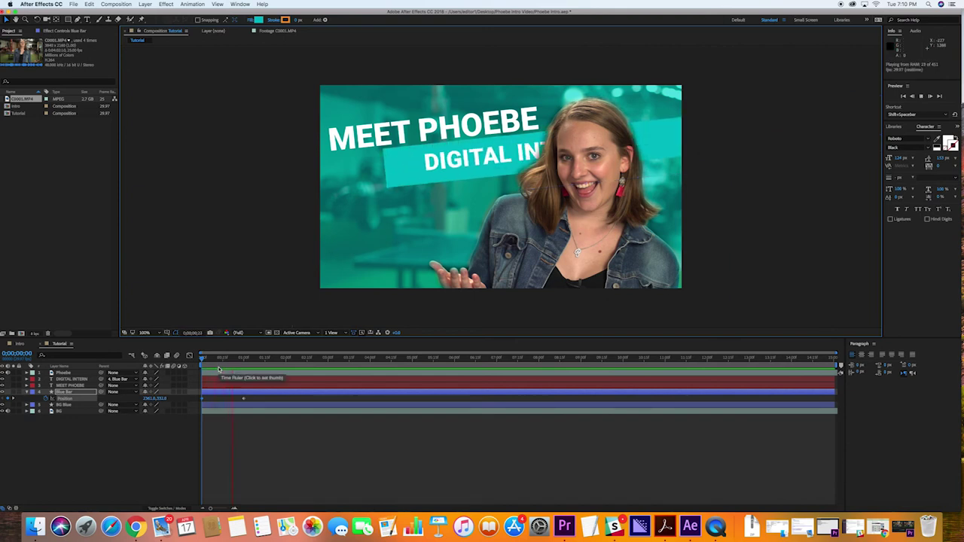
pyautogui.press('space')
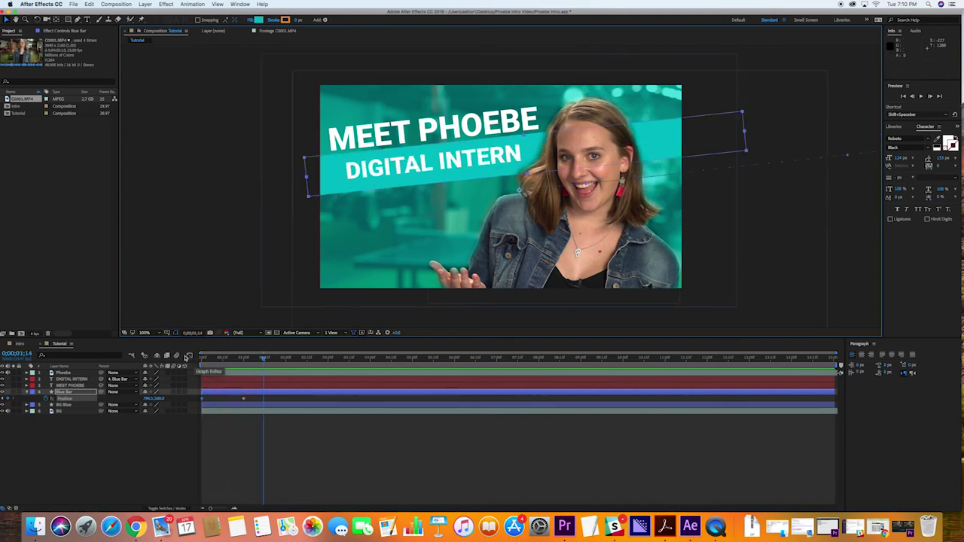
# Enable motion blur for the composition and all its layers, and preview the animation.
pyautogui.click(178, 356)
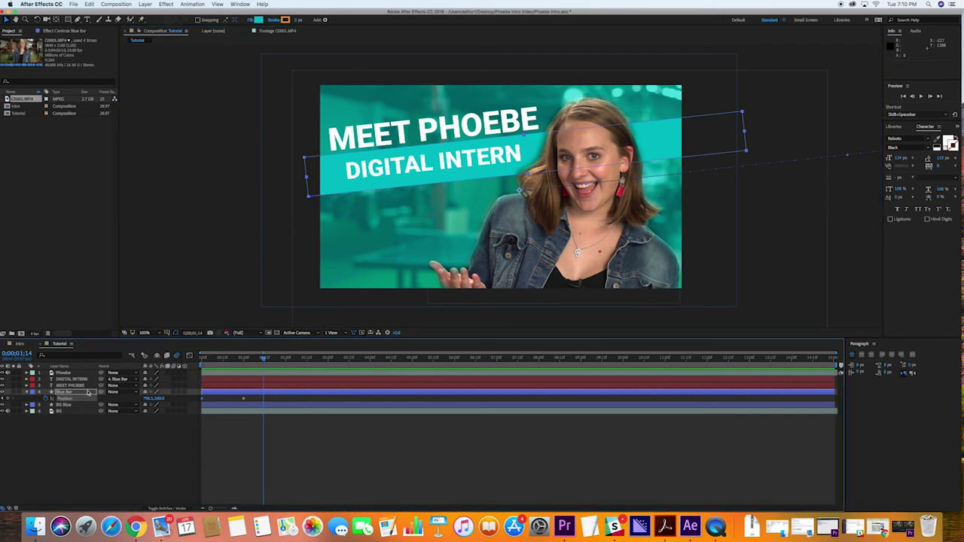
pyautogui.press('super+a')
pyautogui.click(174, 373)
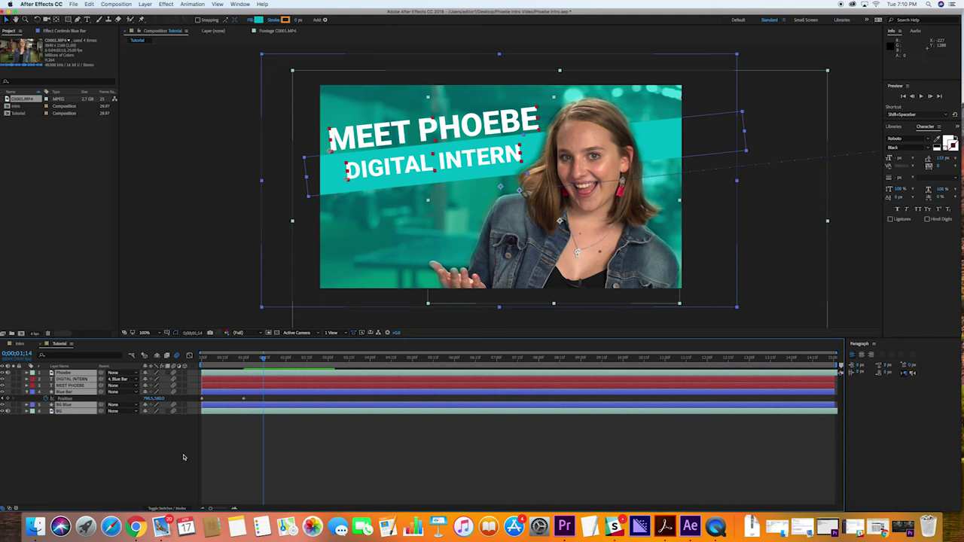
pyautogui.click(183, 457)
pyautogui.press('space')
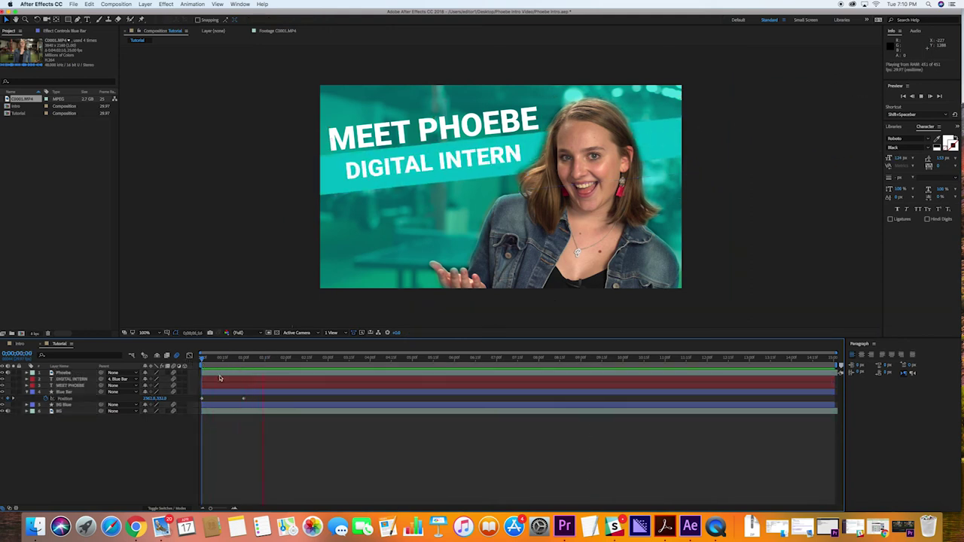
pyautogui.press('space')
# Speed up the Blue Bar's slide-in by moving its ending Position keyframe to about frame 8, previewing the timing.
pyautogui.click(243, 398)
pyautogui.moveTo(227, 401); pyautogui.dragTo(225, 402)
pyautogui.moveTo(227, 364); pyautogui.dragTo(178, 366)
pyautogui.press('space')
pyautogui.moveTo(226, 398); pyautogui.dragTo(214, 401)
pyautogui.moveTo(215, 359); pyautogui.dragTo(158, 362)
pyautogui.press('space')
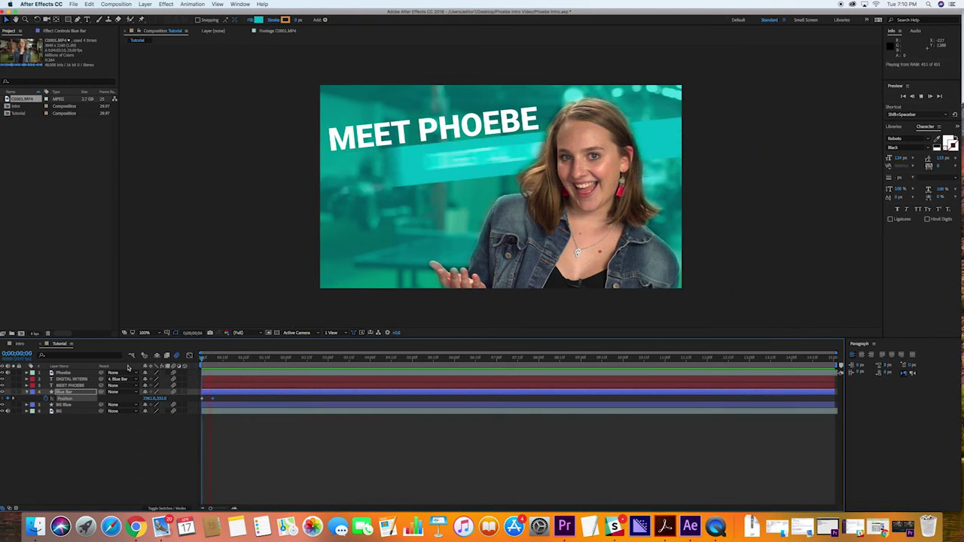
pyautogui.press('space')
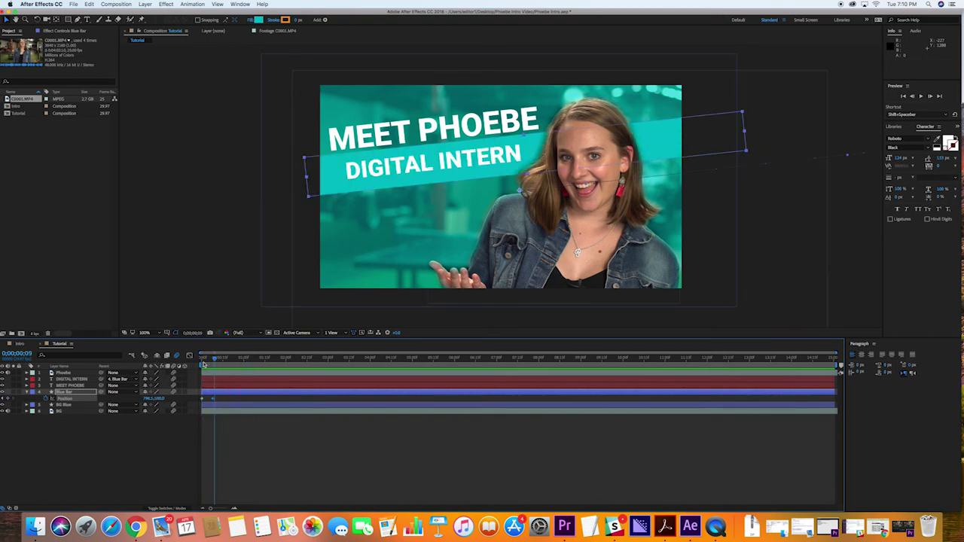
# Make the heading text layer 3D and keyframe its current position at frame 8, aligned with the Blue Bar's ending keyframe.
pyautogui.click(203, 365)
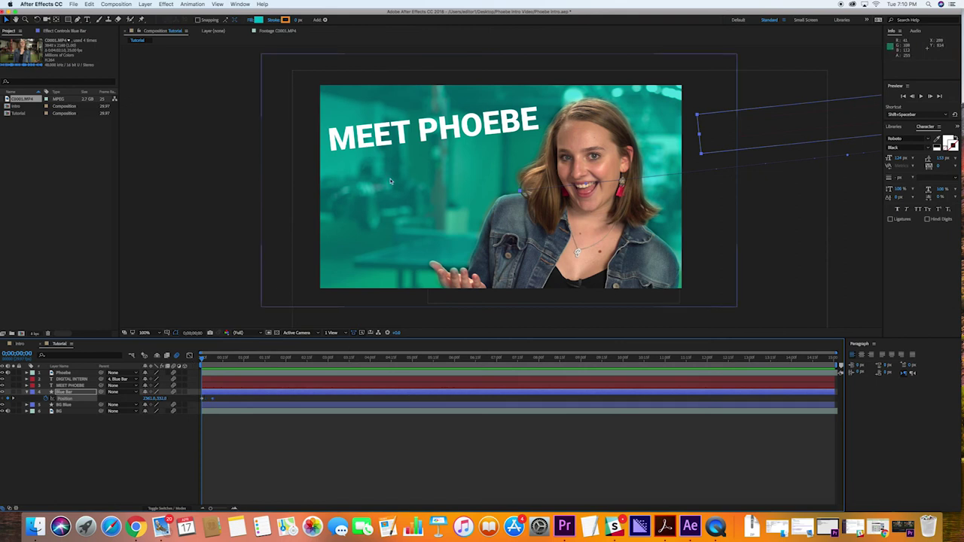
pyautogui.click(389, 135)
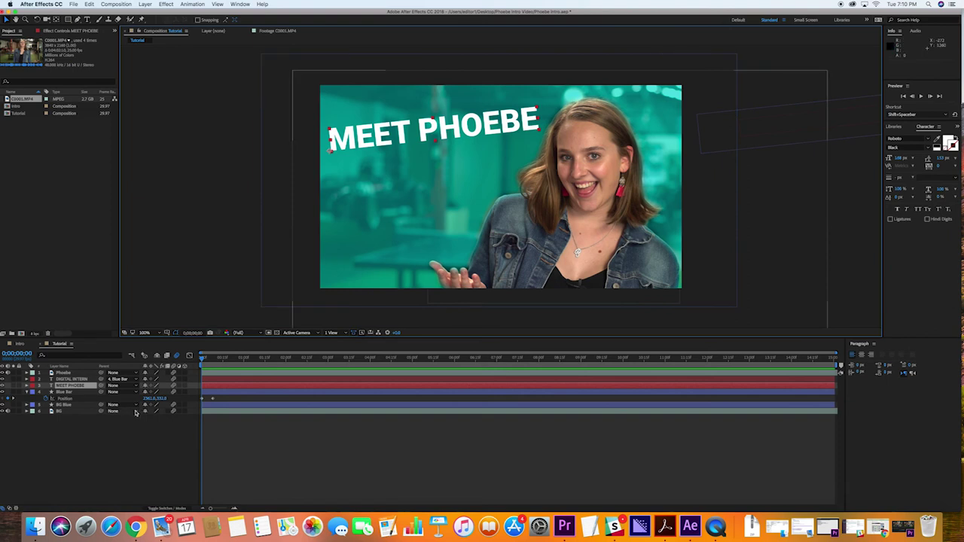
pyautogui.press('p')
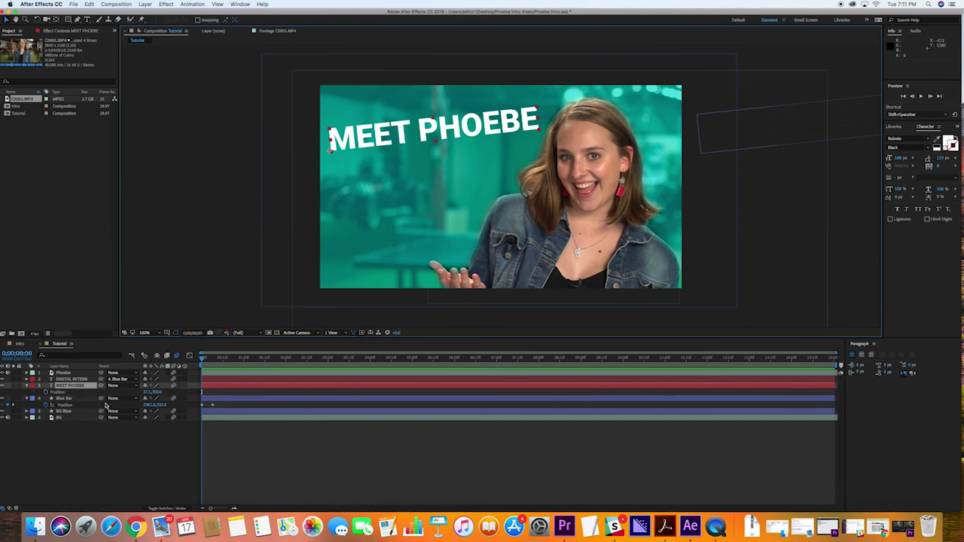
pyautogui.click(184, 386)
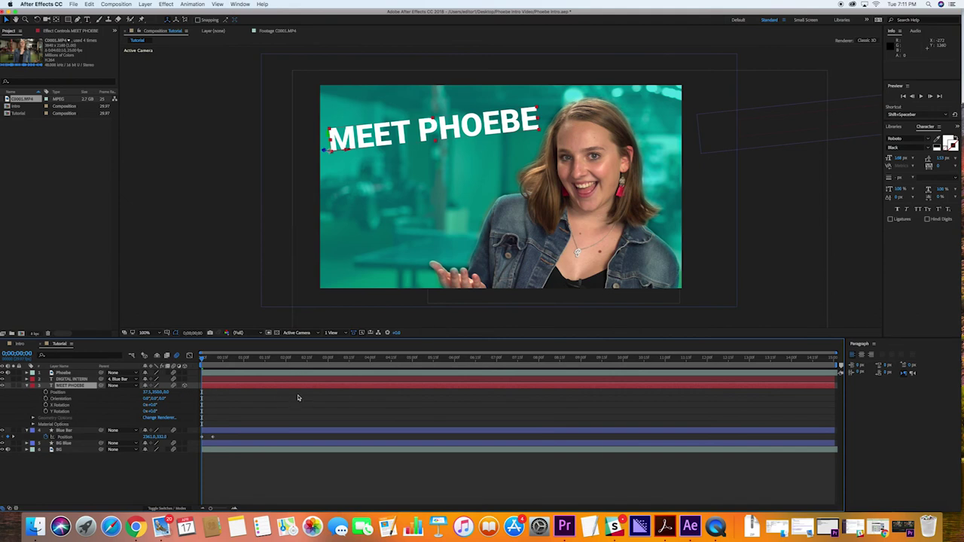
pyautogui.click(46, 394)
pyautogui.click(203, 394)
pyautogui.moveTo(215, 396)
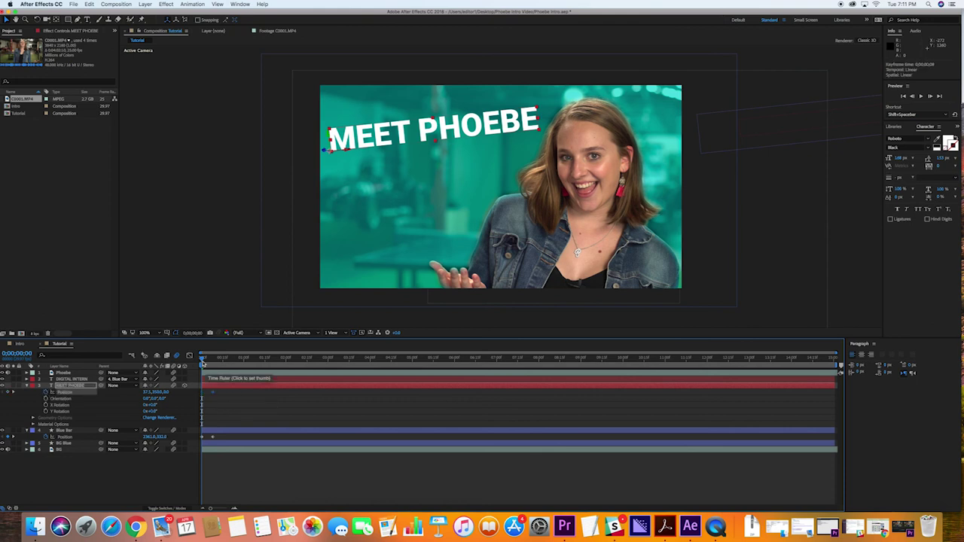
pyautogui.click(215, 363)
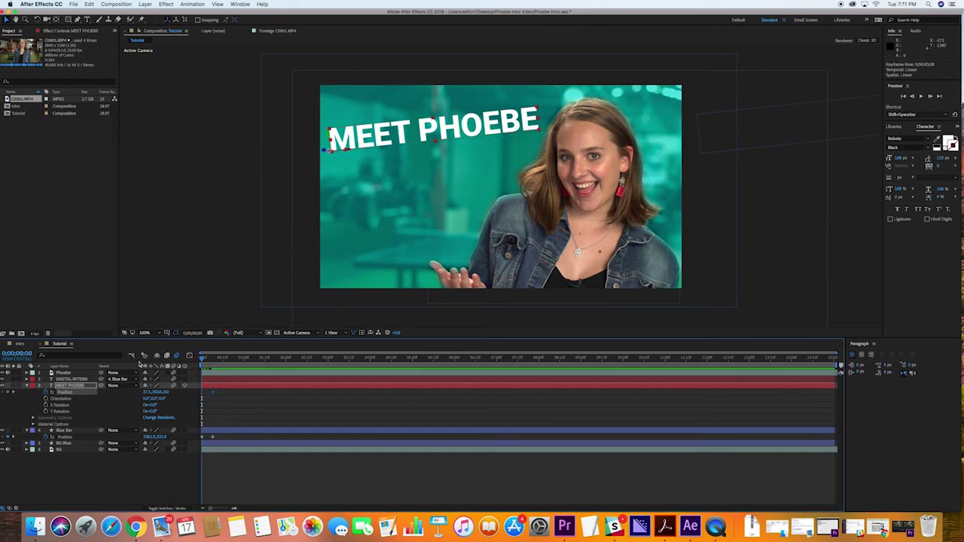
# Set the heading's starting Z position to about -1631 at the first frame and preview its fly-in.
pyautogui.moveTo(167, 394); pyautogui.dragTo(97, 407)
pyautogui.moveTo(171, 397); pyautogui.dragTo(172, 412)
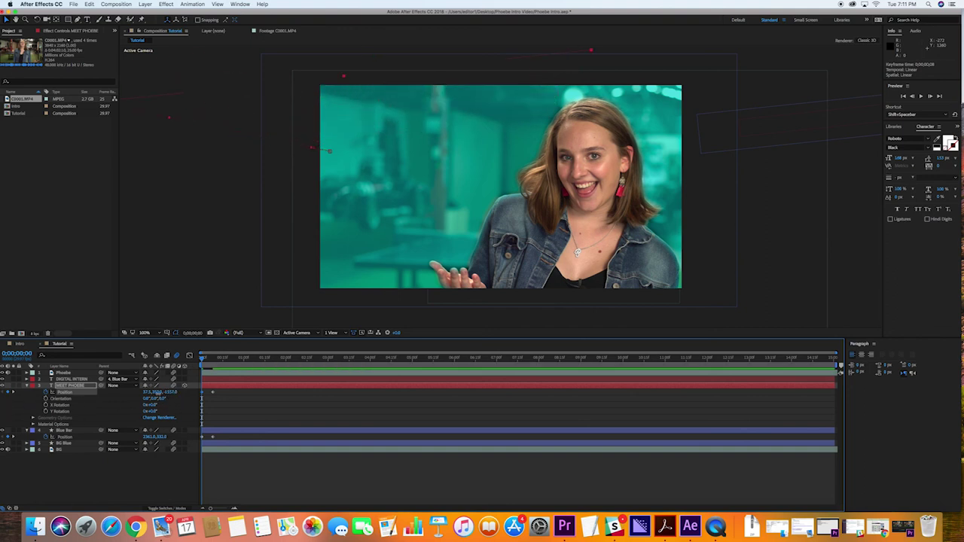
pyautogui.press('space')
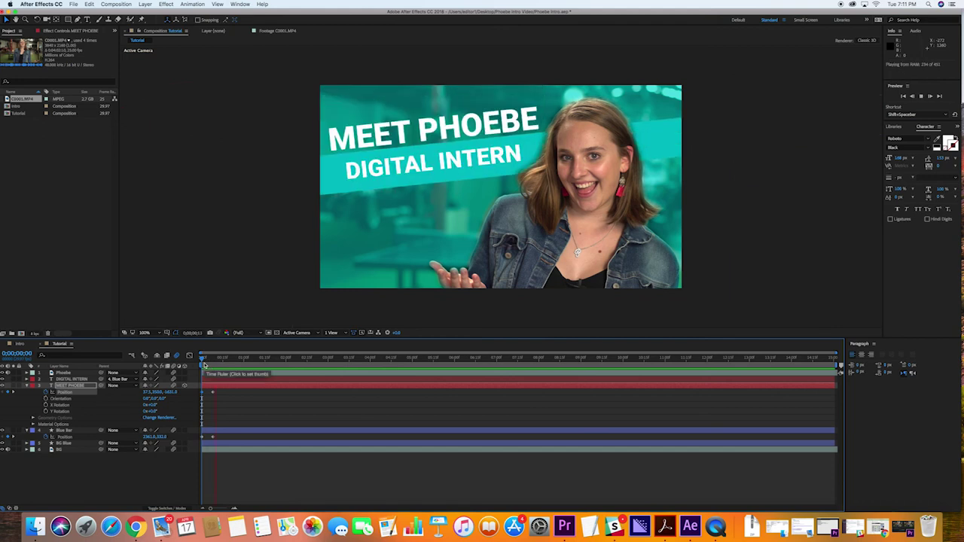
# Shift the ending Position keyframes of the heading and the Blue Bar to frame 6 together and preview the faster animation.
pyautogui.moveTo(206, 364); pyautogui.dragTo(198, 389)
pyautogui.press('space')
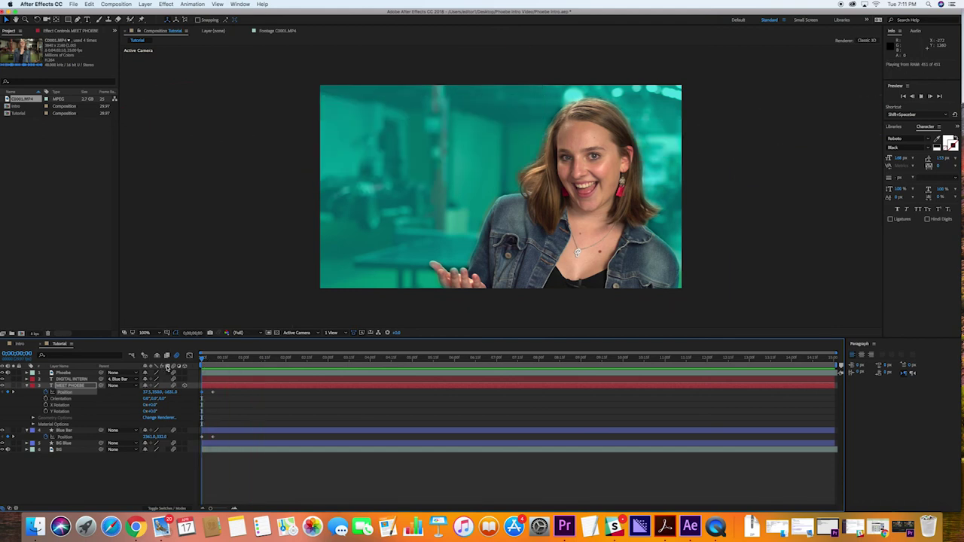
pyautogui.press('space')
pyautogui.moveTo(218, 442); pyautogui.dragTo(208, 396)
pyautogui.click(208, 360)
pyautogui.press('space')
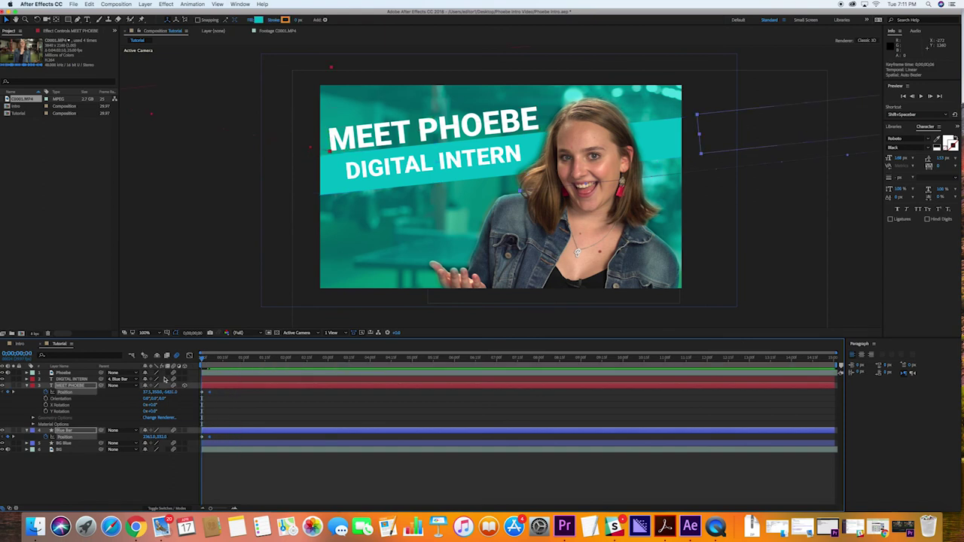
pyautogui.press('space')
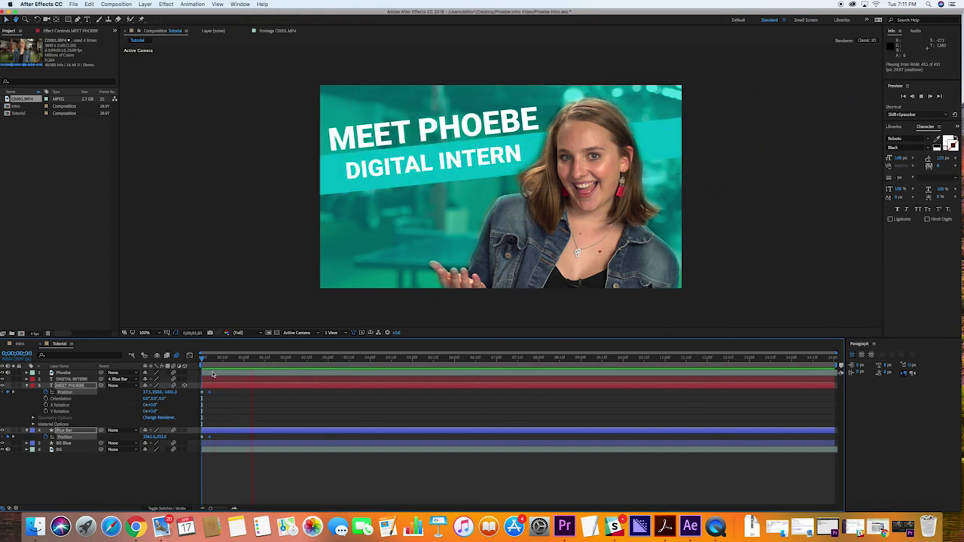
# Try the heading's and Blue Bar's ending Position keyframes at frame 4, preview the timing, and return them to frame 6.
pyautogui.click(201, 359)
pyautogui.press('space')
pyautogui.press('space')
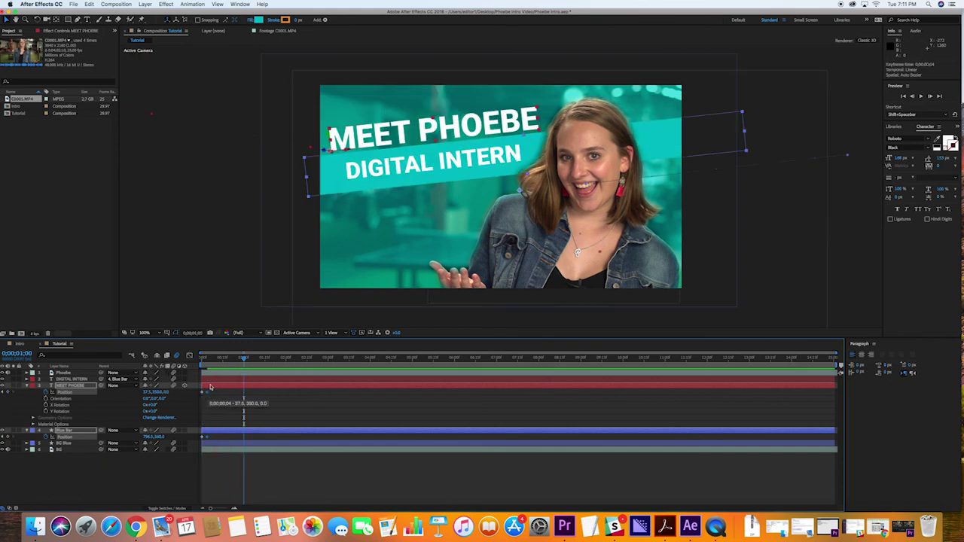
pyautogui.press('Home')
pyautogui.press('space')
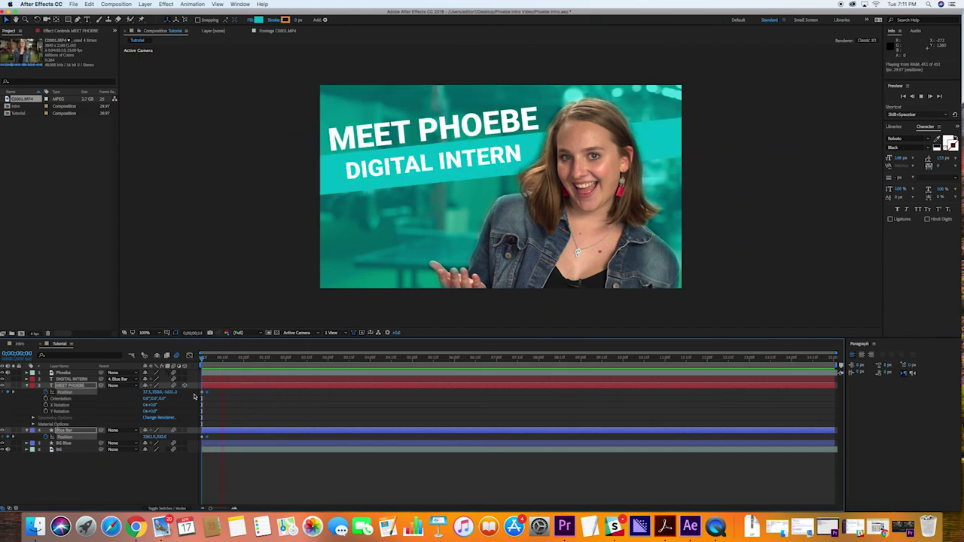
pyautogui.press('space')
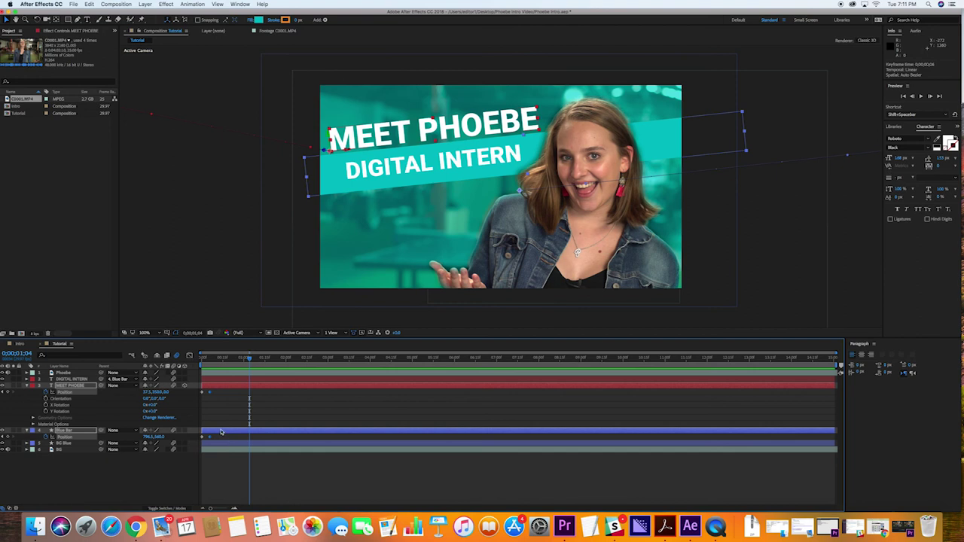
# Apply Easy Ease to all Position keyframes of the heading and the Blue Bar, compare their speed graphs, and preview the motion.
pyautogui.click(191, 356)
pyautogui.click(189, 357)
pyautogui.click(191, 356)
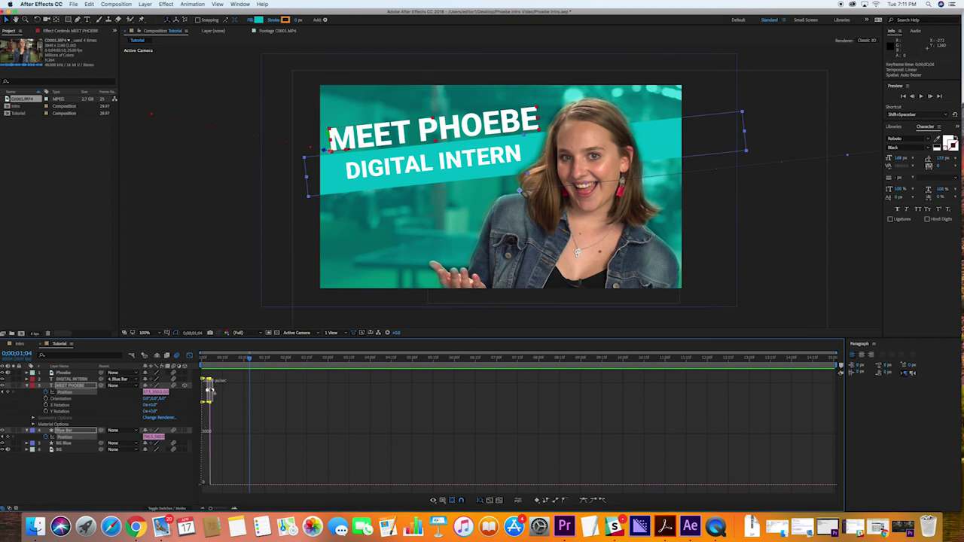
pyautogui.click(190, 356)
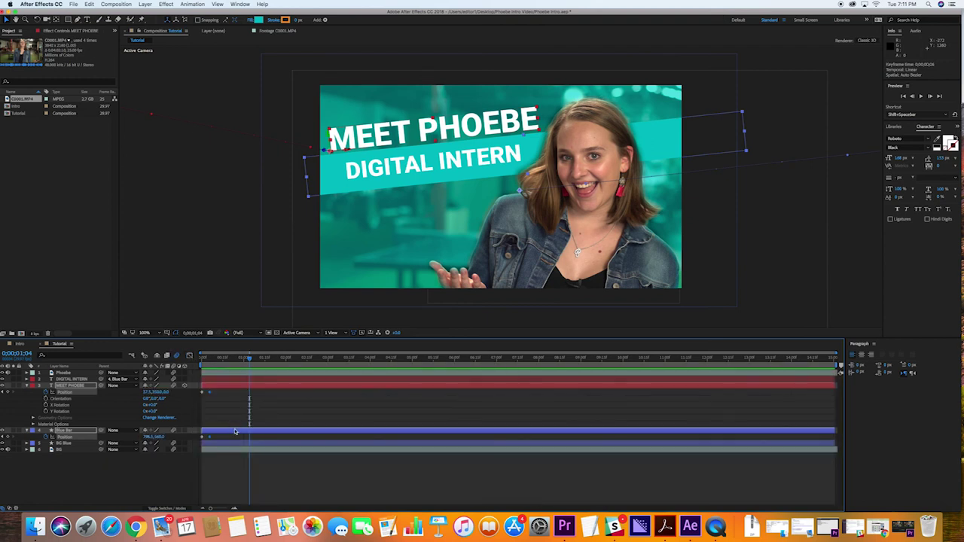
pyautogui.moveTo(227, 440); pyautogui.dragTo(201, 387)
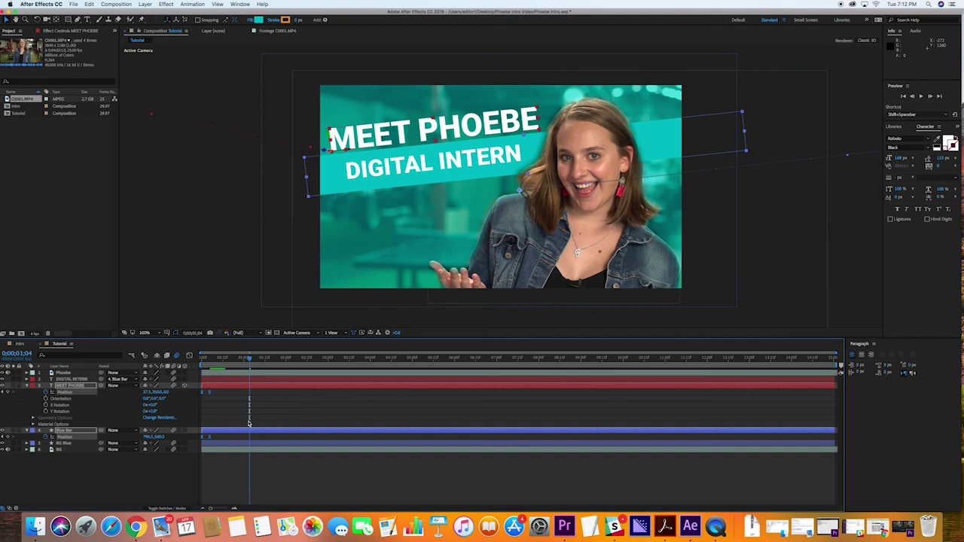
pyautogui.click(189, 357)
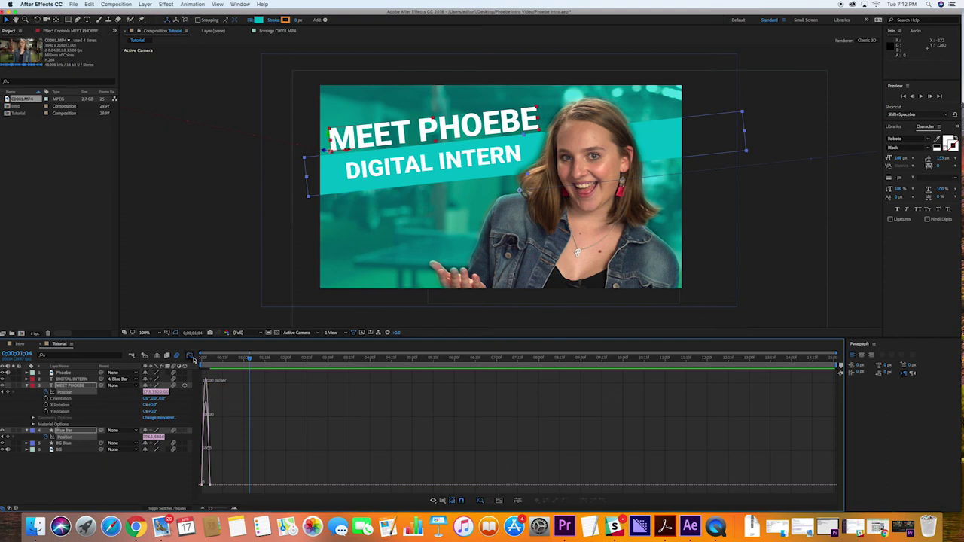
pyautogui.click(191, 356)
pyautogui.moveTo(223, 359); pyautogui.dragTo(183, 360)
pyautogui.press('space')
pyautogui.press('space')
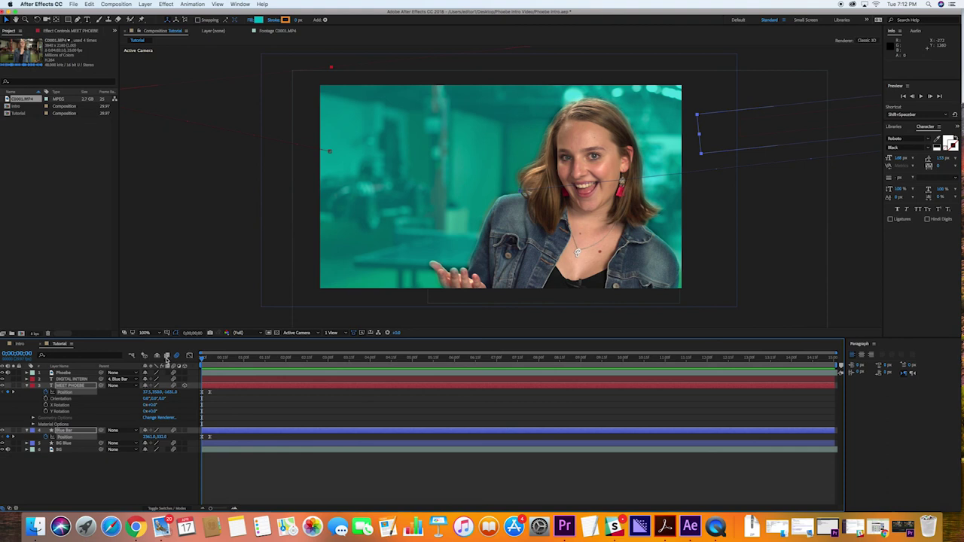
# Collapse the properties of all layers and deselect them, with the time at the first frame.
pyautogui.press('super+a')
pyautogui.press('u')
pyautogui.press('u')
pyautogui.moveTo(204, 362); pyautogui.dragTo(199, 363)
pyautogui.click(131, 473)
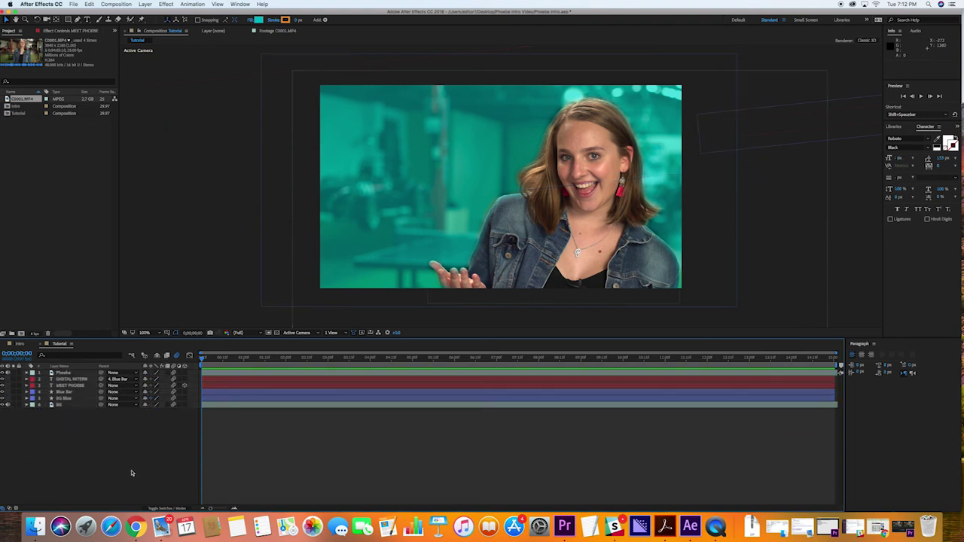
# Keyframe the BG Blue layer's current Position and place that keyframe at frame 6, aligned with the heading's ending keyframe.
pyautogui.click(74, 399)
pyautogui.press('p')
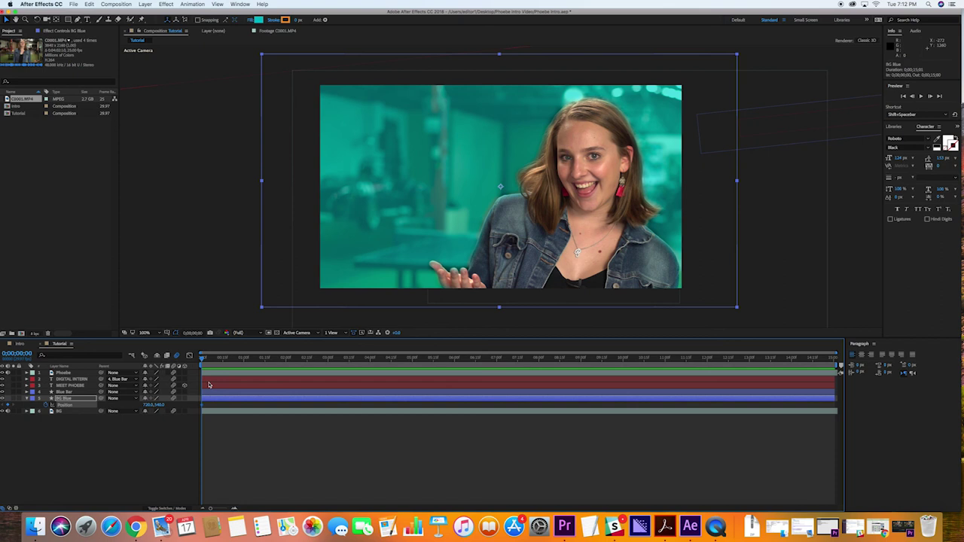
pyautogui.click(208, 385)
pyautogui.press('p')
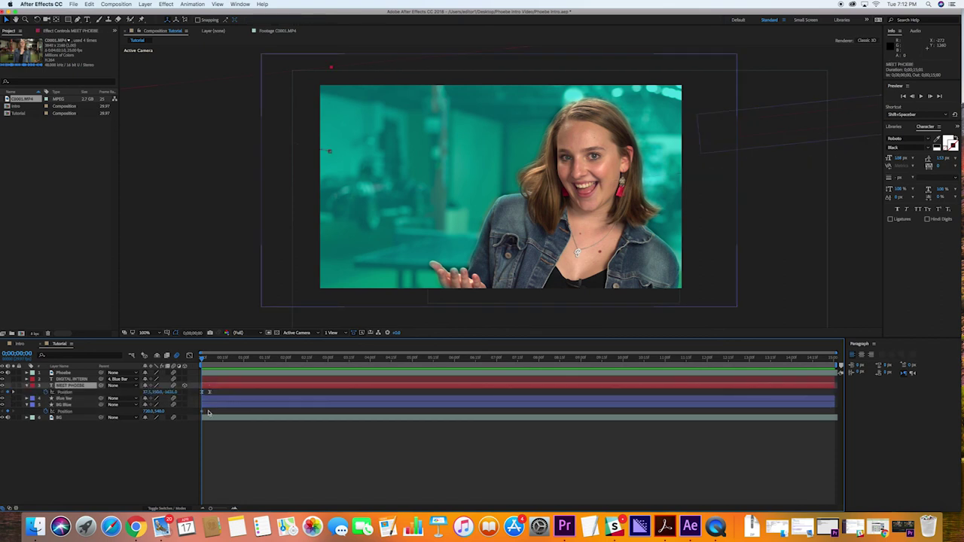
pyautogui.click(205, 404)
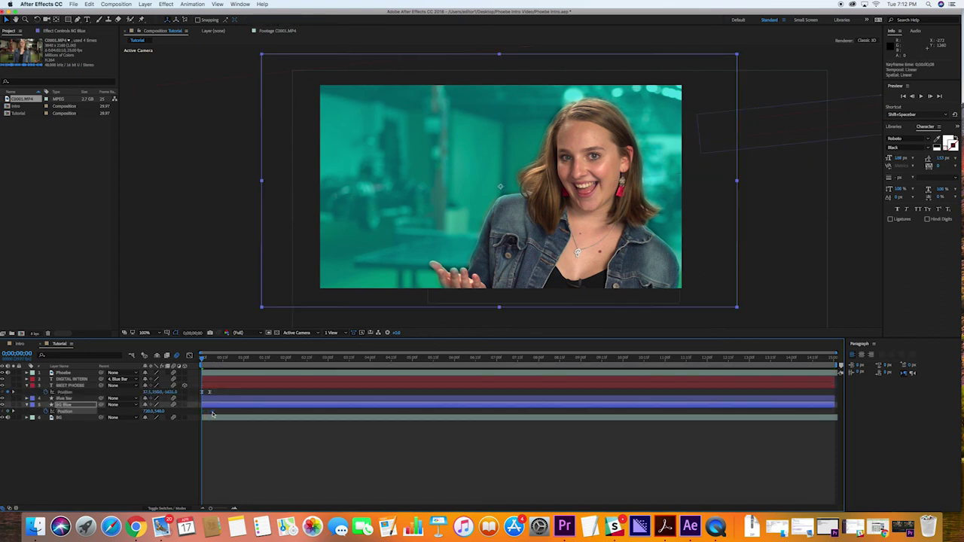
pyautogui.click(211, 362)
pyautogui.moveTo(211, 362); pyautogui.dragTo(171, 362)
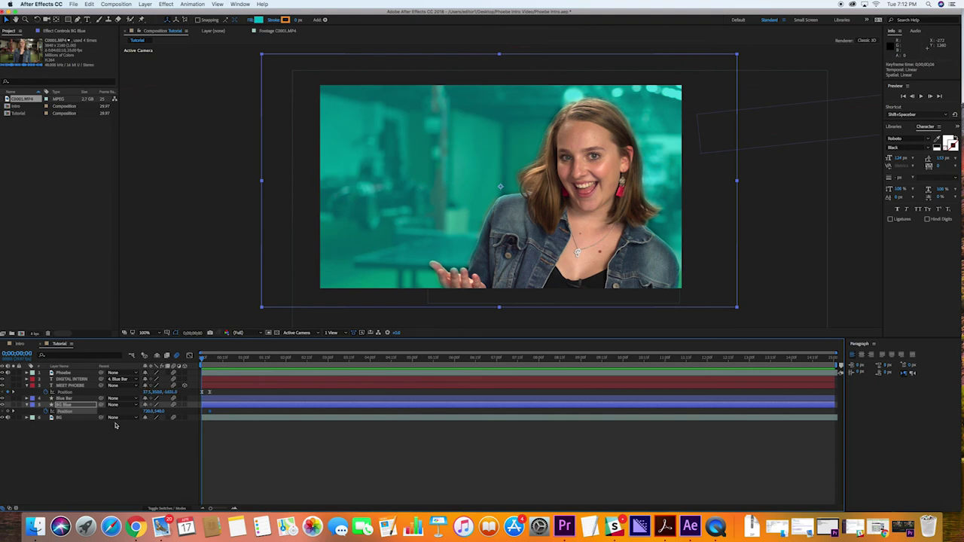
# Set BG Blue's starting Y position to about -909 at the first frame and apply Easy Ease to both Position keyframes.
pyautogui.moveTo(161, 412); pyautogui.dragTo(64, 412)
pyautogui.moveTo(159, 412); pyautogui.dragTo(136, 417)
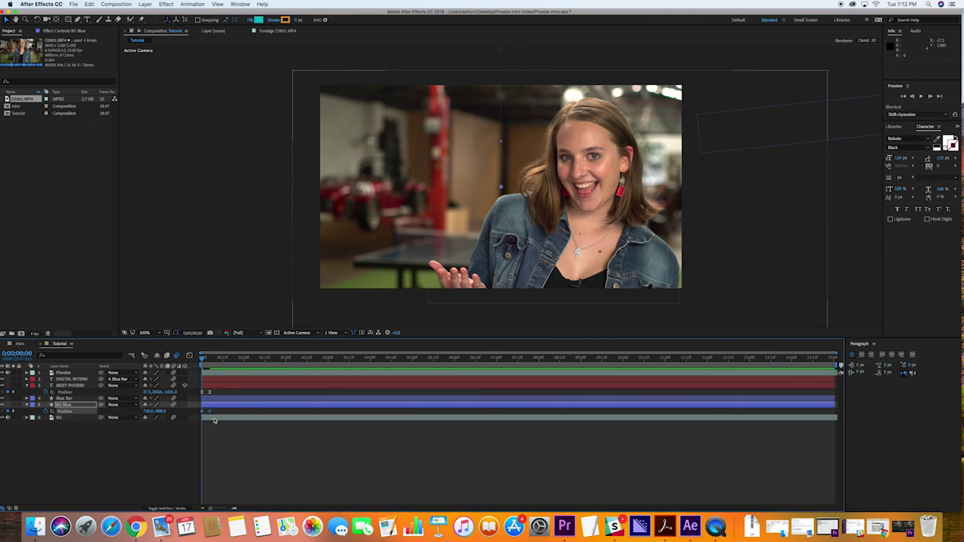
pyautogui.press('space')
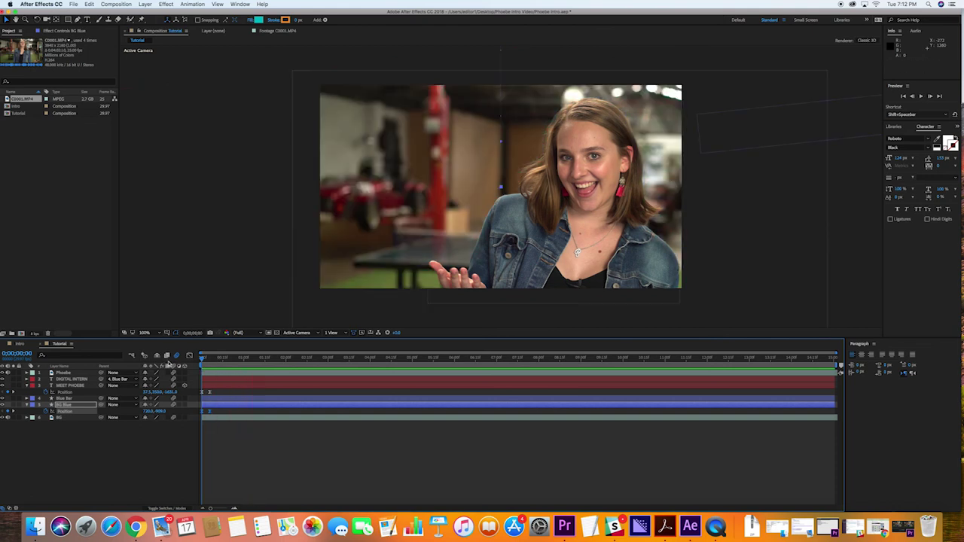
# Limit the work area to about the first 22 frames, preview the looping intro, and extend the work area to about 4;16.
pyautogui.press('space')
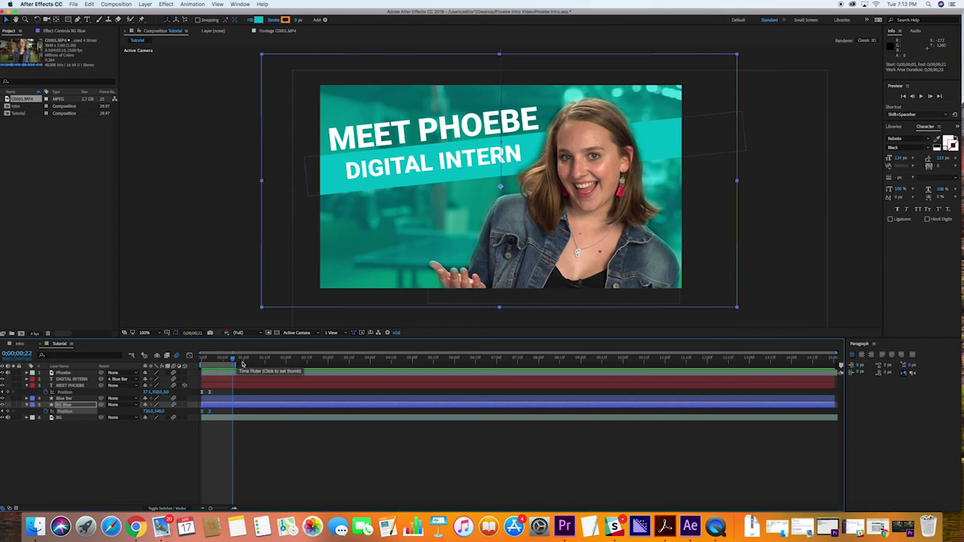
pyautogui.press('space')
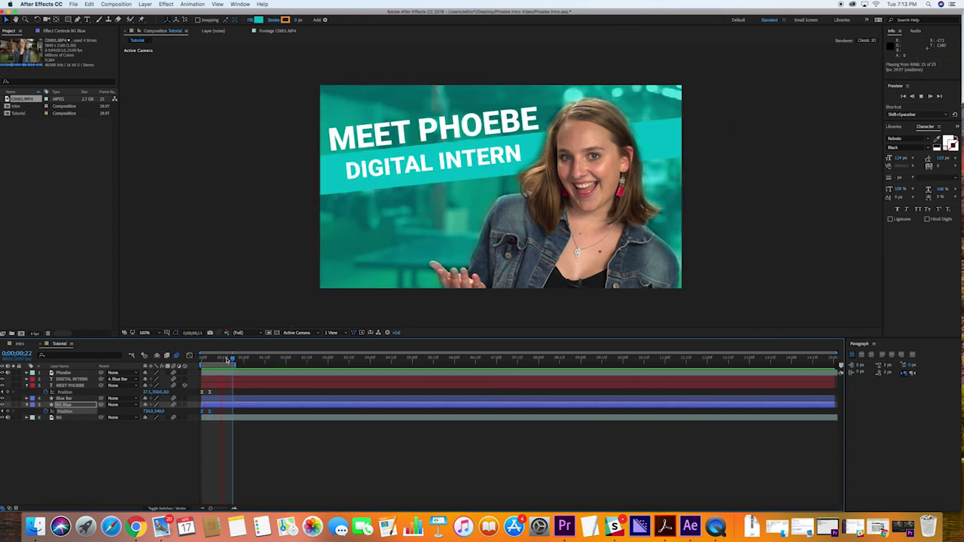
pyautogui.press('space')
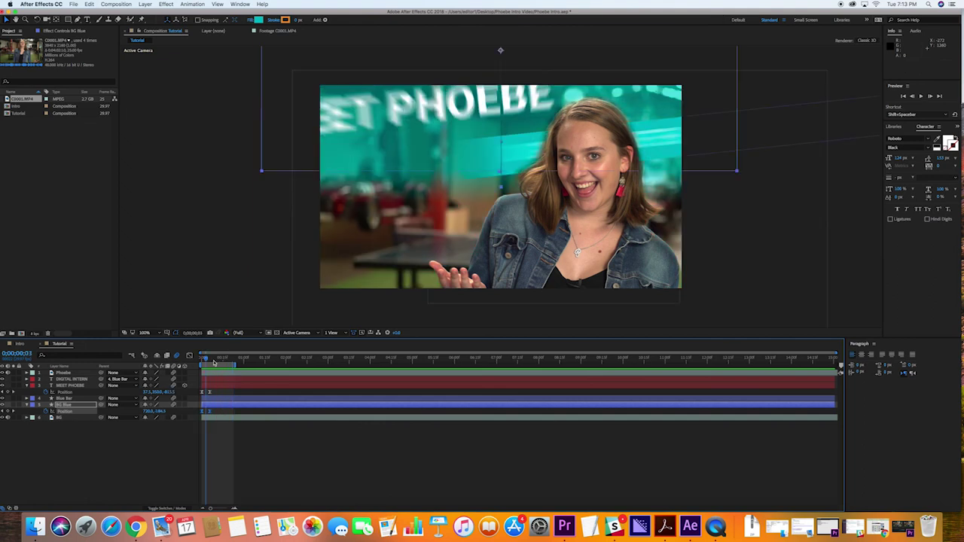
pyautogui.moveTo(214, 363); pyautogui.dragTo(175, 365)
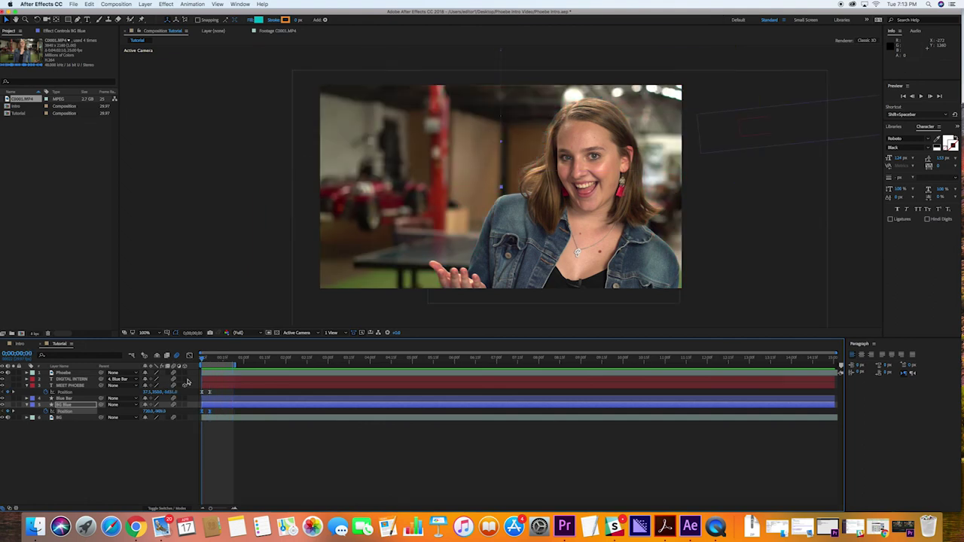
pyautogui.press('space')
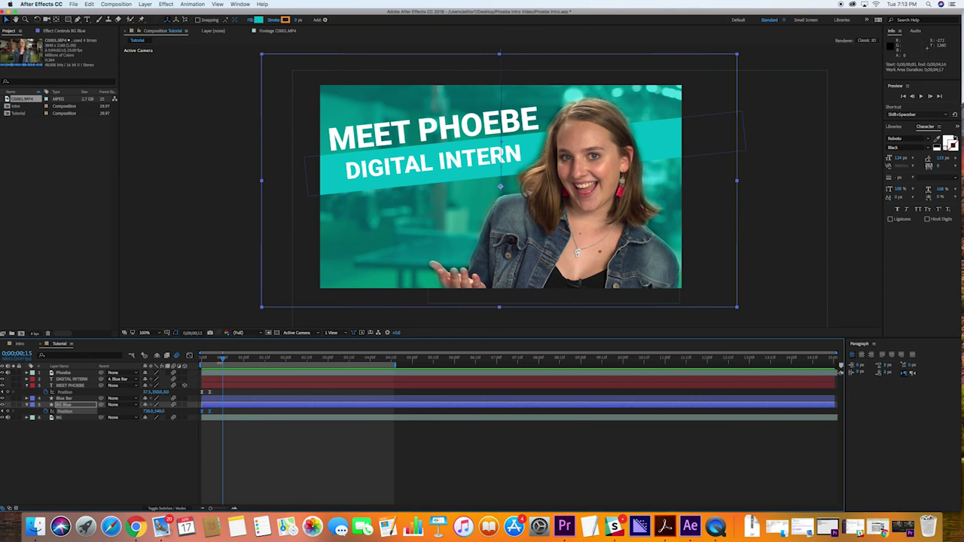
pyautogui.press('space')
# Keyframe the cut-out woman layer's current Scale at the first frame and extend the work area to almost 9 seconds.
pyautogui.click(72, 373)
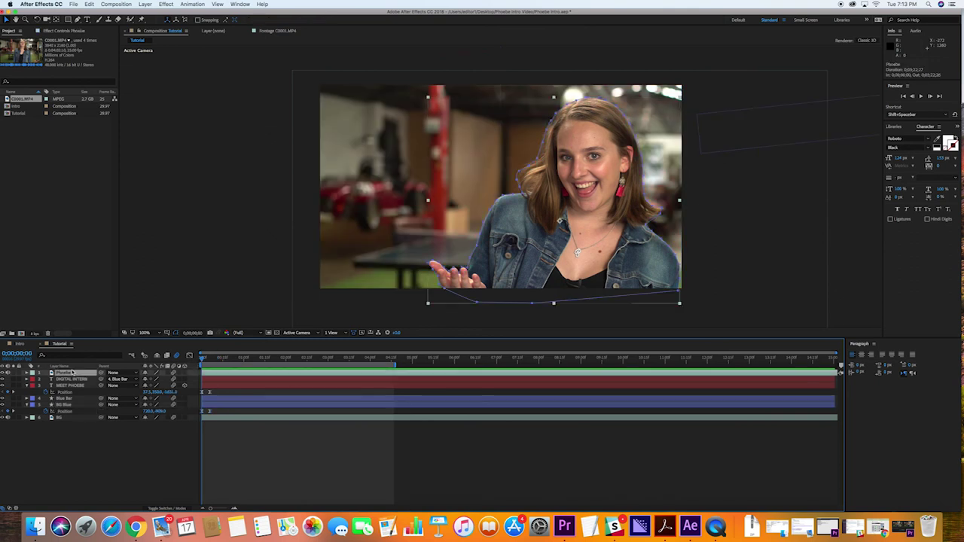
pyautogui.press('s')
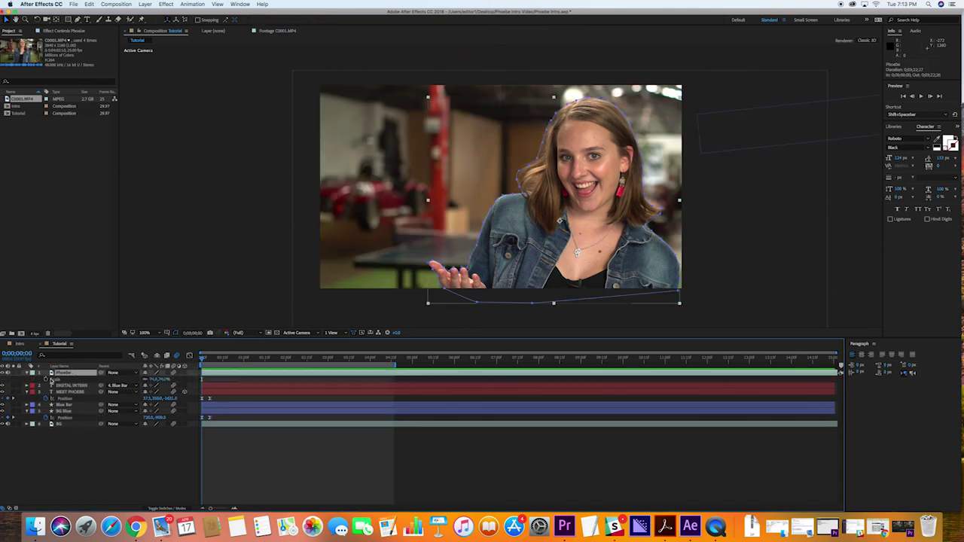
pyautogui.moveTo(202, 361)
pyautogui.mouseDown()
pyautogui.moveTo(600, 363)
pyautogui.moveTo(578, 363)
pyautogui.mouseUp()
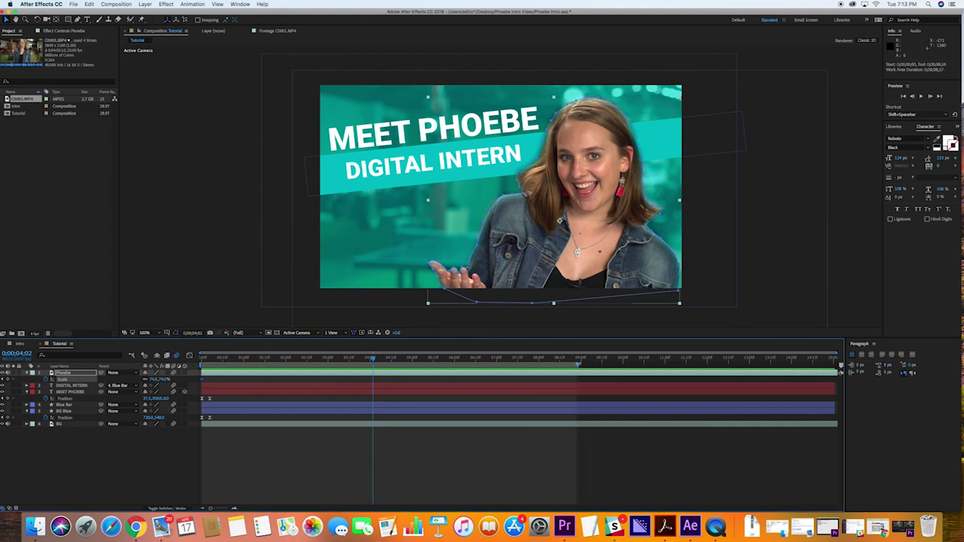
# Add a 78% Scale keyframe to the cut-out woman layer at 5 seconds, move it to about 7;20, and preview the slow zoom.
pyautogui.moveTo(207, 364); pyautogui.dragTo(413, 364)
pyautogui.moveTo(163, 379)
pyautogui.mouseDown()
pyautogui.moveTo(172, 379)
pyautogui.moveTo(163, 379)
pyautogui.mouseUp()
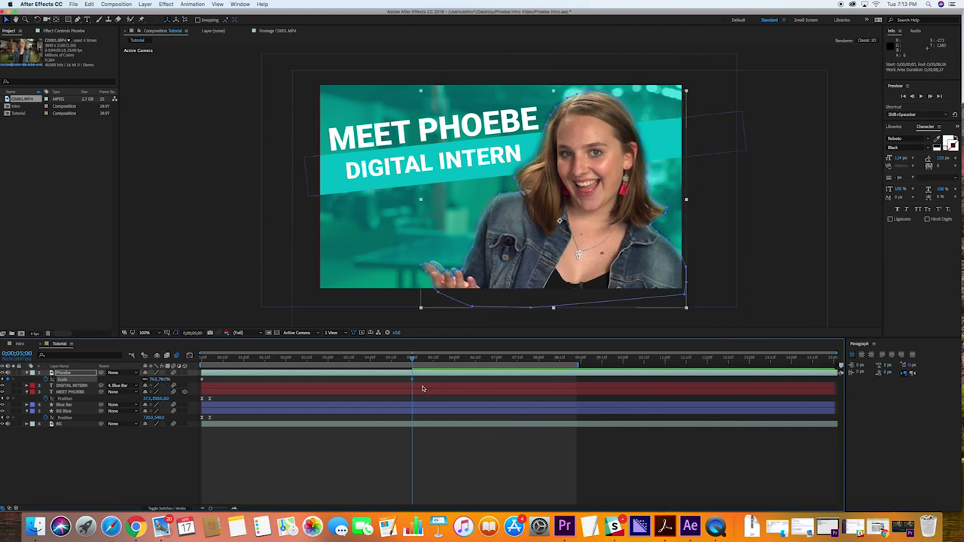
pyautogui.moveTo(413, 380); pyautogui.dragTo(524, 380)
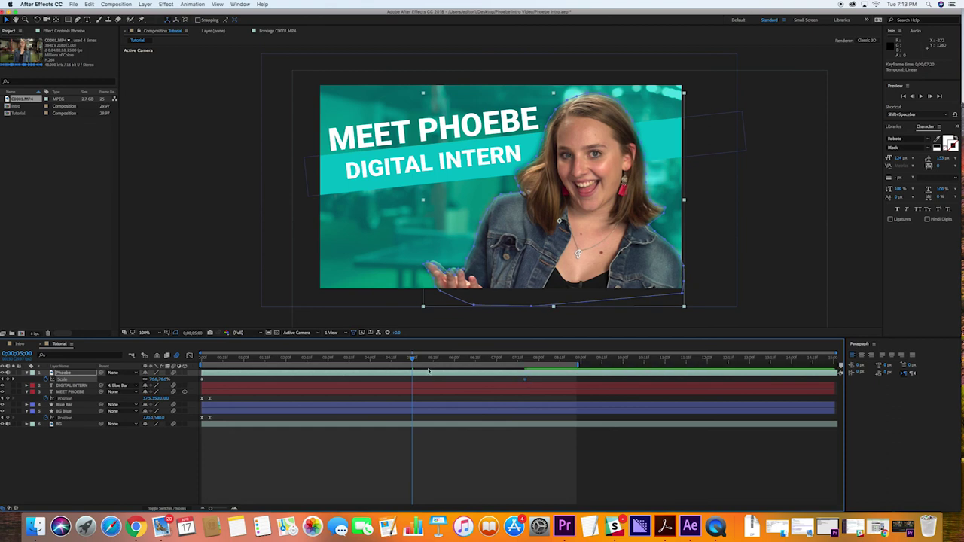
pyautogui.moveTo(410, 362); pyautogui.dragTo(119, 362)
pyautogui.press('space')
pyautogui.hotkey('shift', 'space')
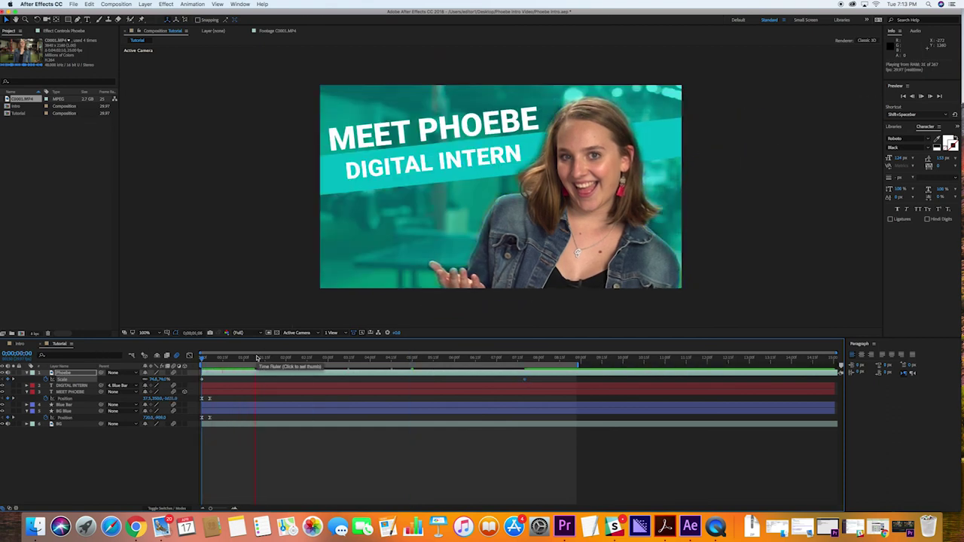